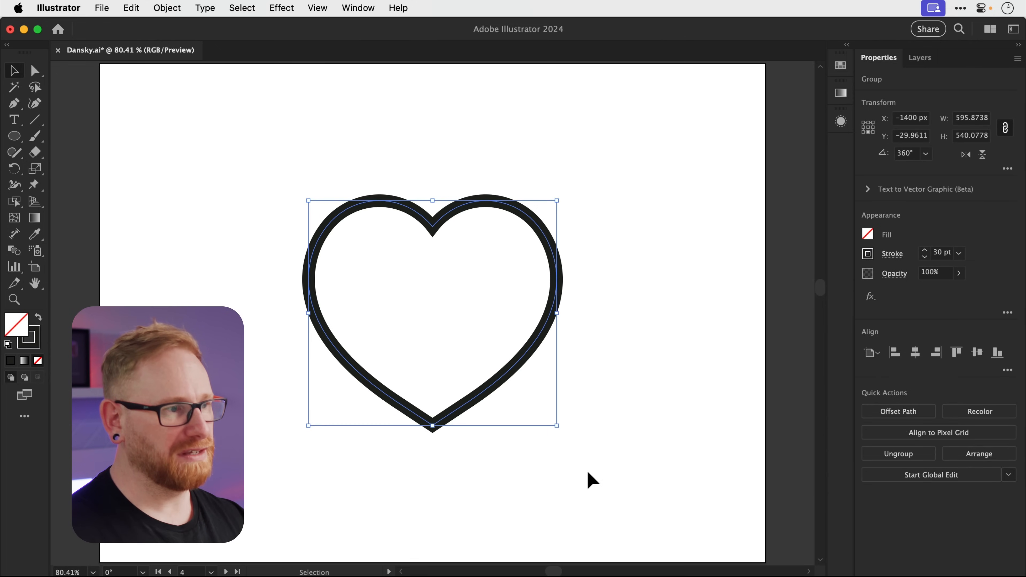
Undo the heart's join, the move and the mirrored copy, leaving only the original left half
{"action": "left_click", "coordinate": [588, 473]}
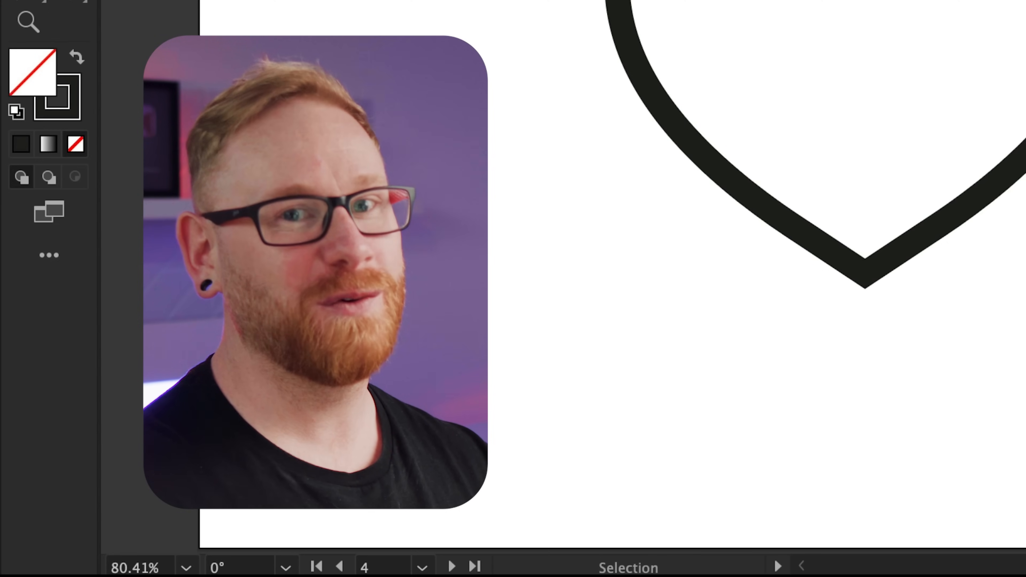
{"action": "key", "text": "super+z"}
{"action": "key", "text": "super+z"}
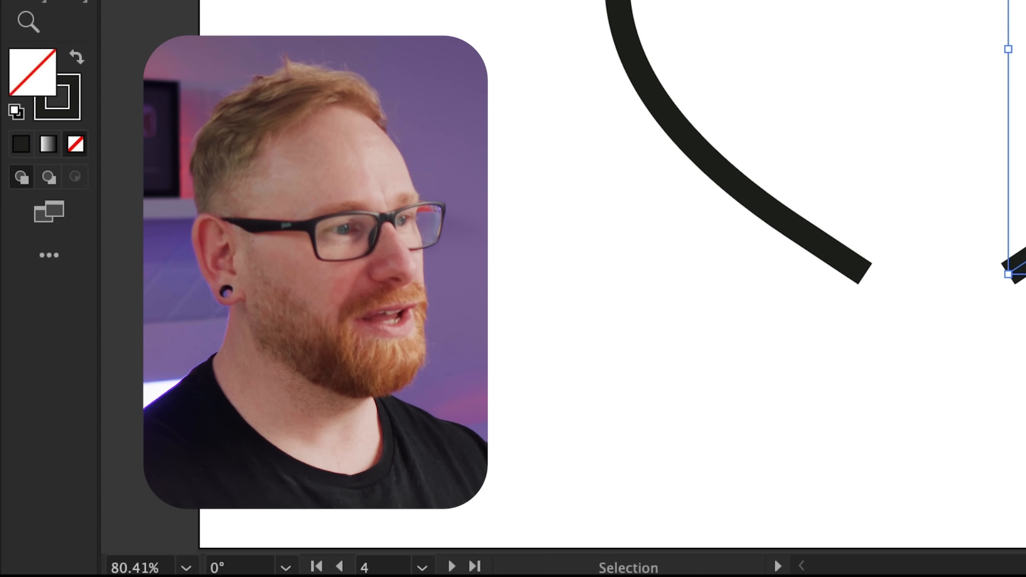
{"action": "key", "text": "super+z"}
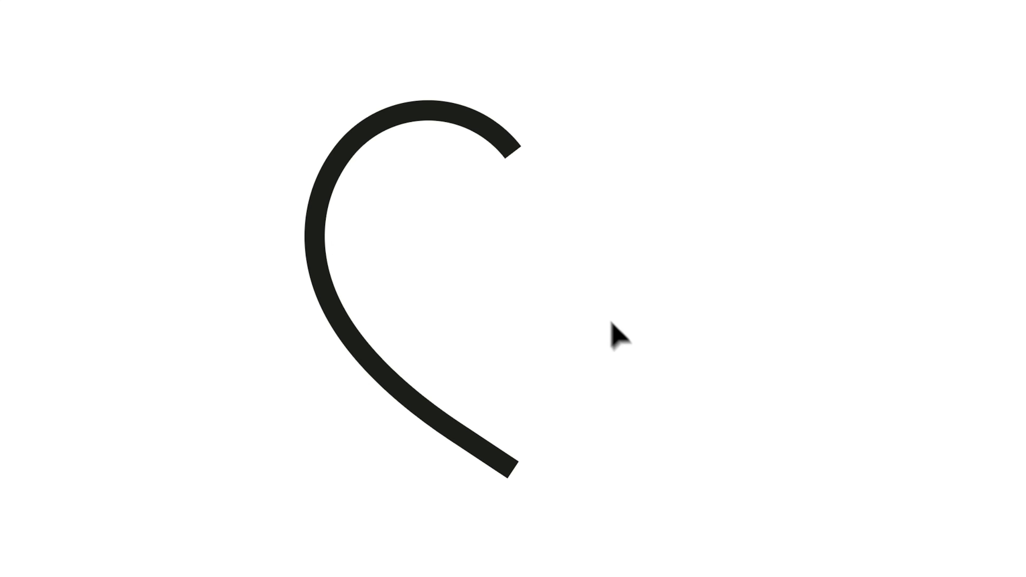
Reflect a copy of the left heart half across the vertical axis, using its upper end anchor as the origin
{"action": "left_click", "coordinate": [466, 115]}
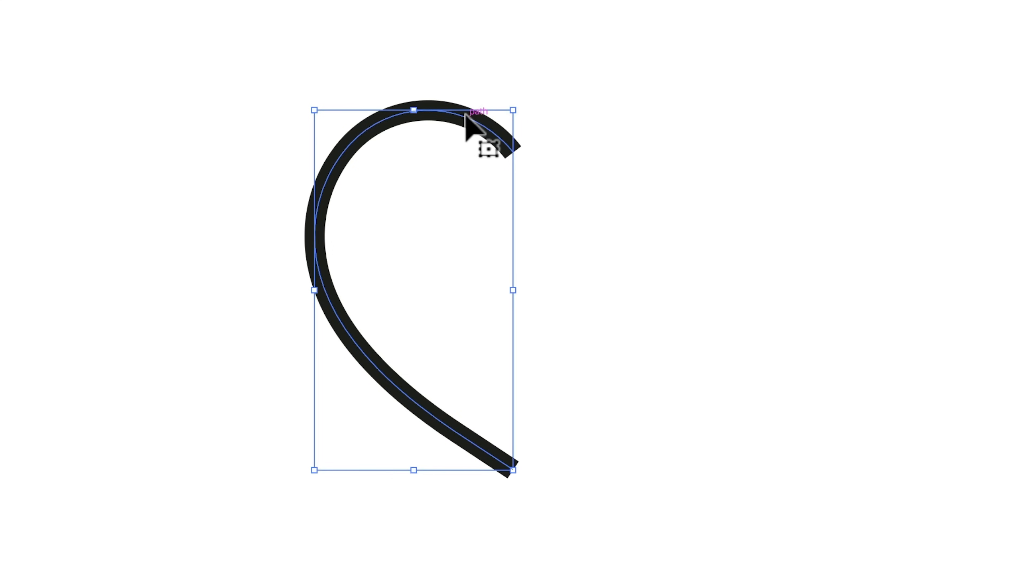
{"action": "key", "text": "o"}
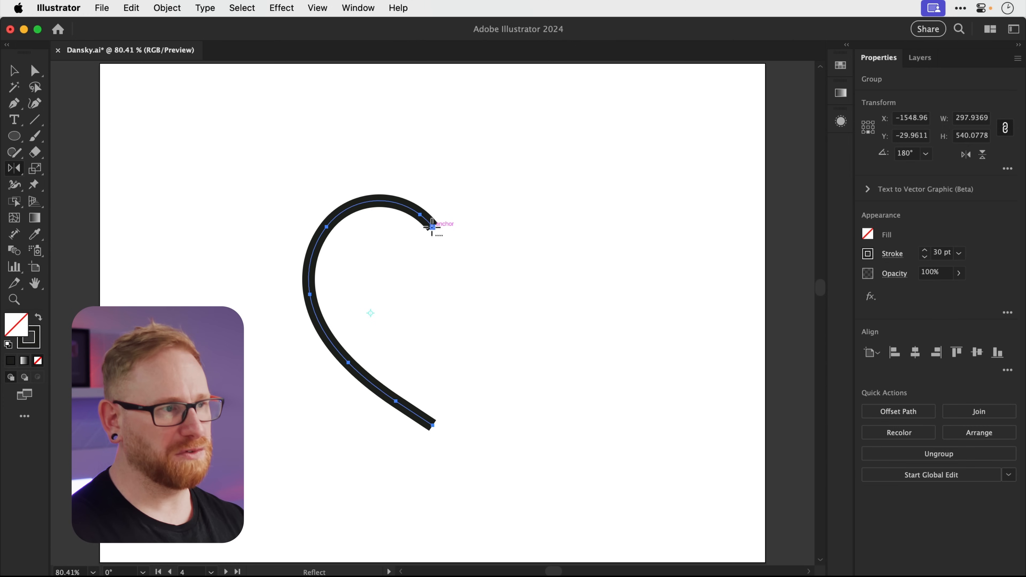
{"action": "left_click", "coordinate": [431, 227], "text": "alt"}
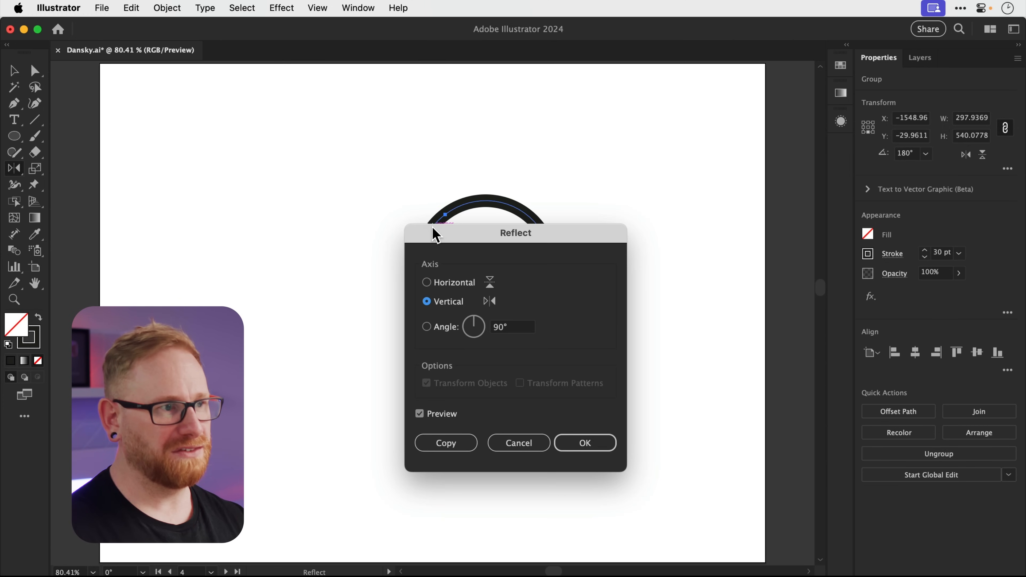
{"action": "left_click_drag", "start_coordinate": [464, 239], "coordinate": [638, 85]}
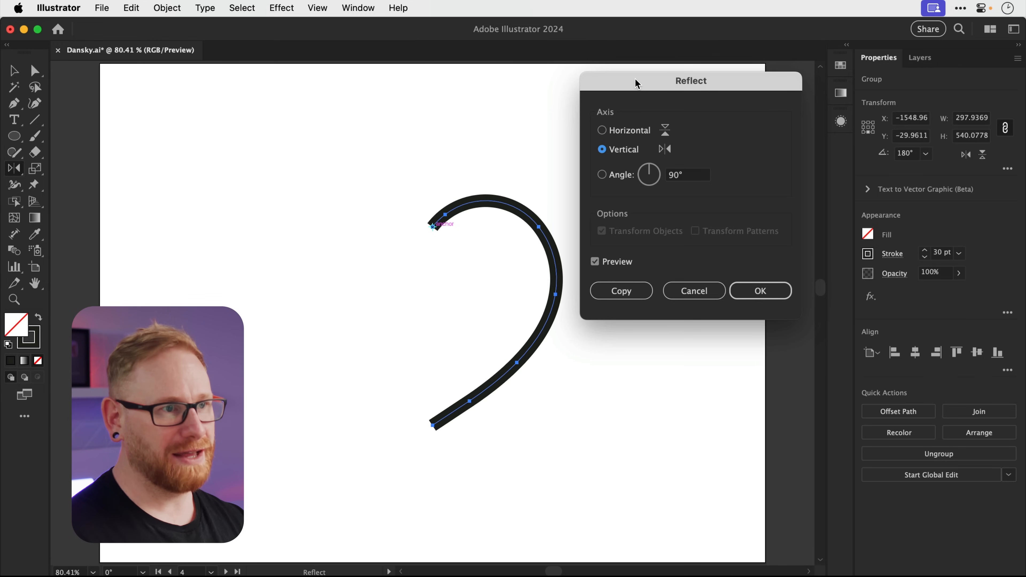
{"action": "left_click", "coordinate": [622, 292]}
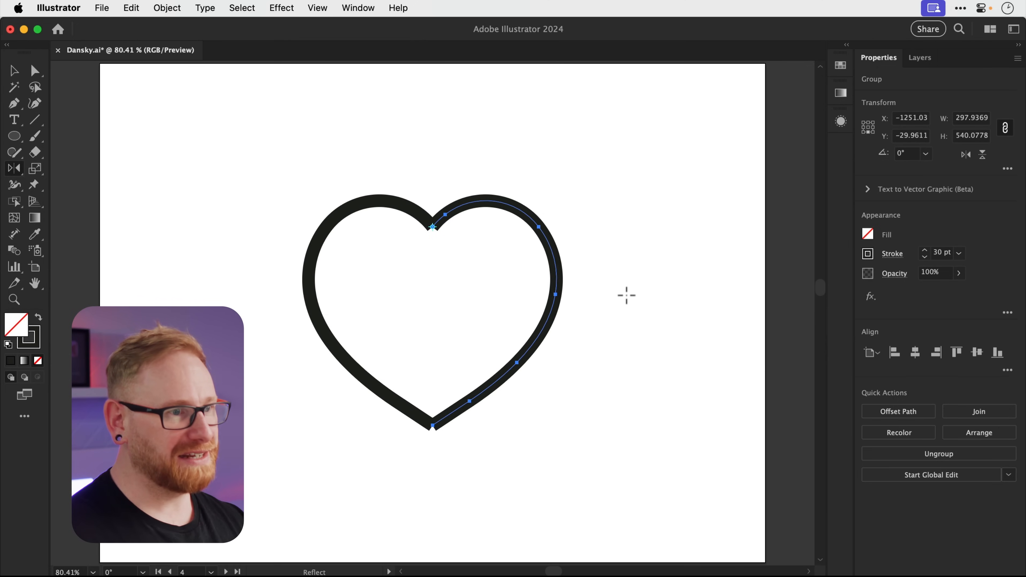
Select both heart halves and join their open ends into one closed outline
{"action": "key", "text": "v"}
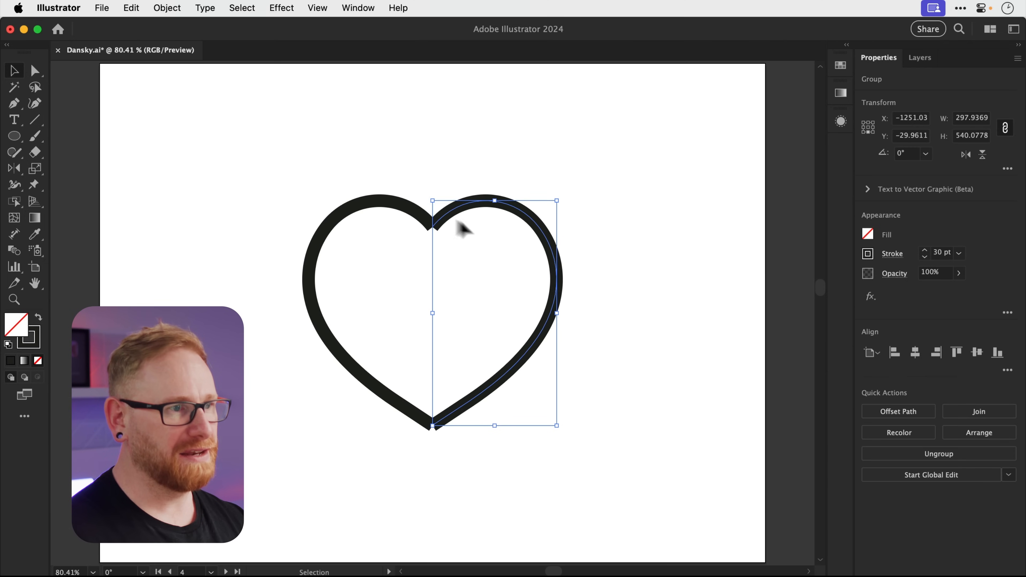
{"action": "left_click_drag", "start_coordinate": [489, 370], "coordinate": [611, 493]}
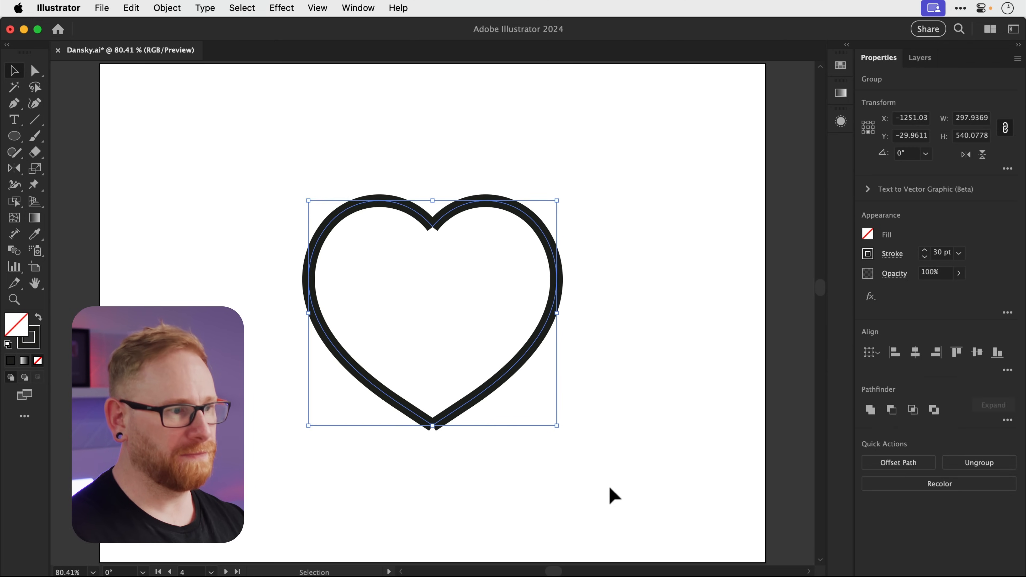
{"action": "key", "text": "super+j"}
{"action": "left_click", "coordinate": [611, 493]}
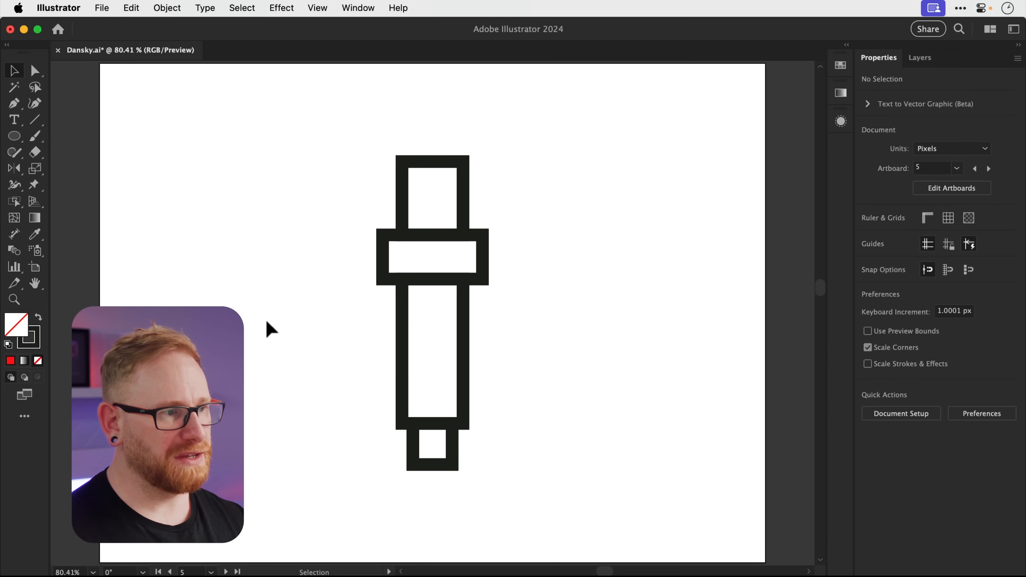
Unite the dropper's two lower rectangles and raise the two outer anchors above the tip to make slanted shoulders
{"action": "left_click_drag", "start_coordinate": [361, 372], "coordinate": [429, 451]}
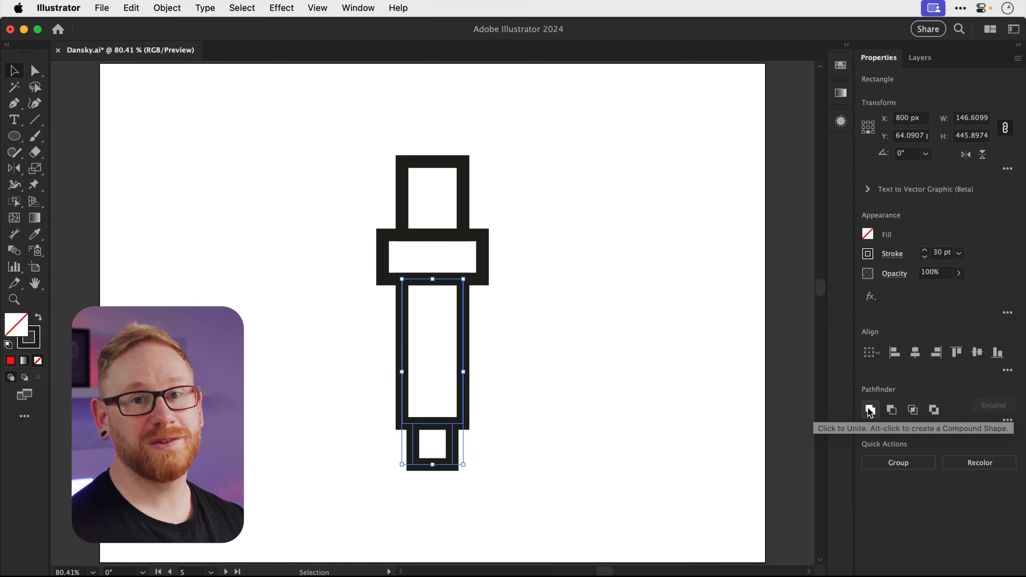
{"action": "left_click", "coordinate": [869, 410]}
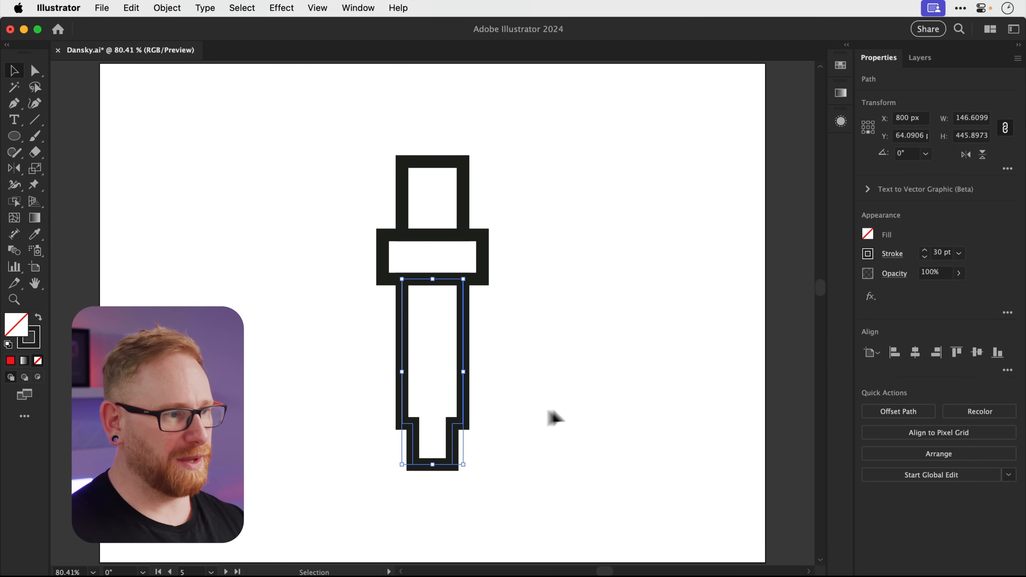
{"action": "key", "text": "a"}
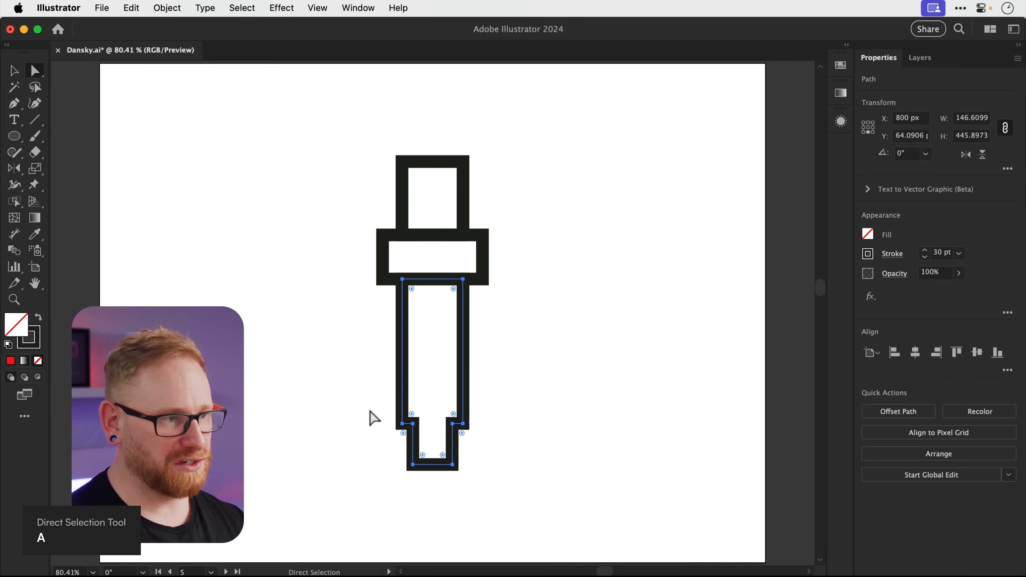
{"action": "left_click", "coordinate": [373, 418]}
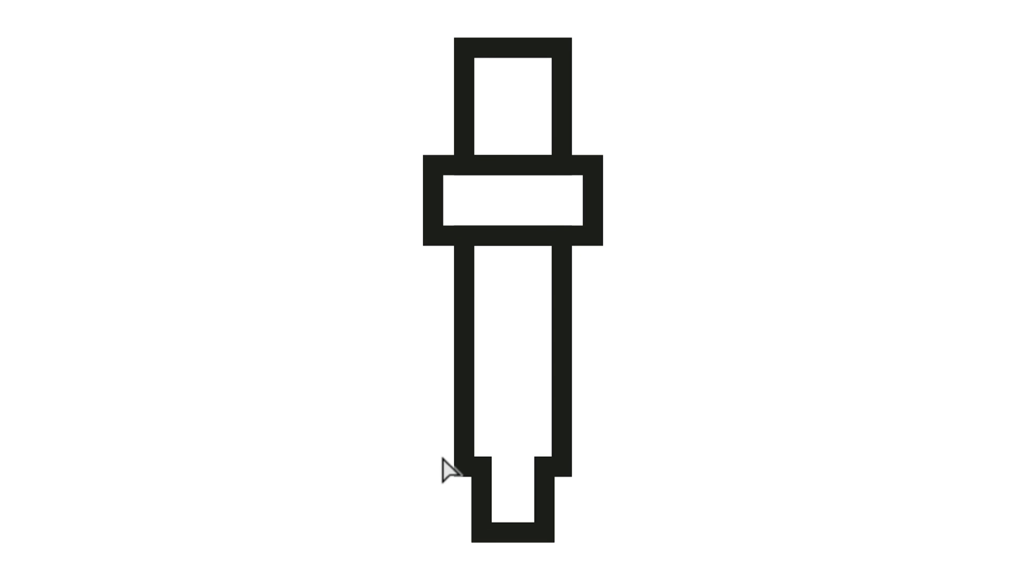
{"action": "left_click", "coordinate": [463, 468]}
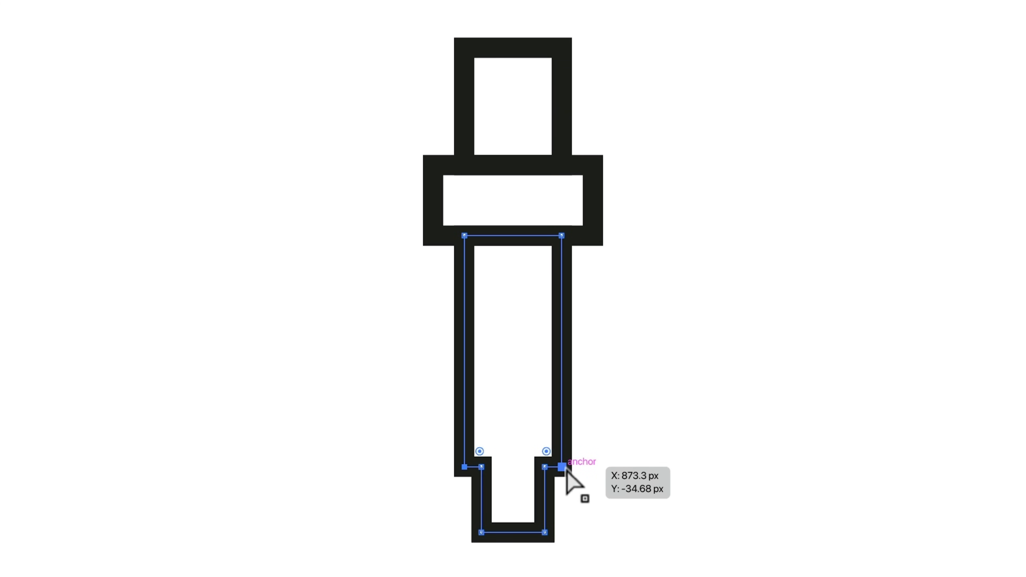
{"action": "key", "text": "shift+Up"}
{"action": "key", "text": "shift+Up"}
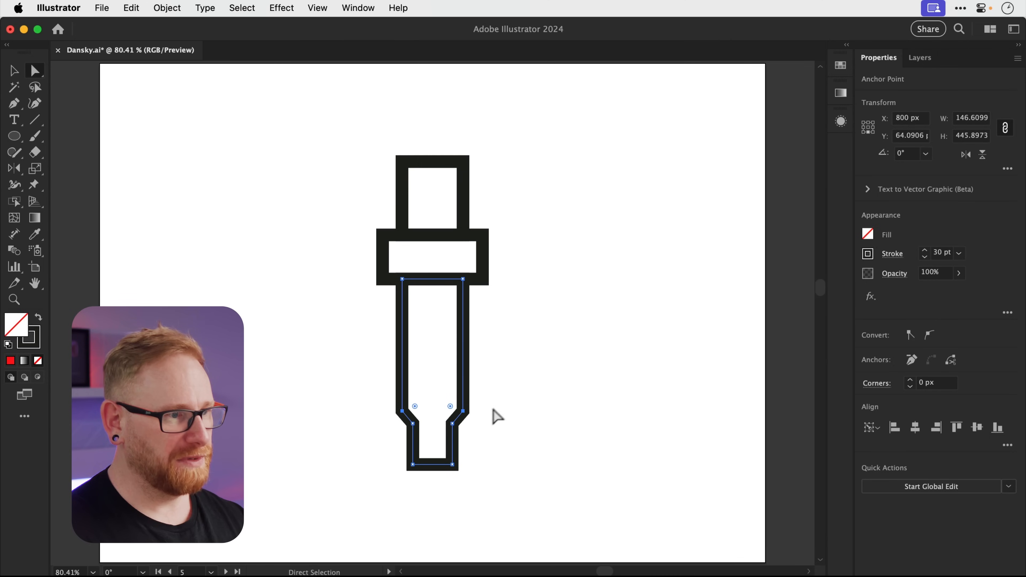
{"action": "left_click", "coordinate": [619, 448]}
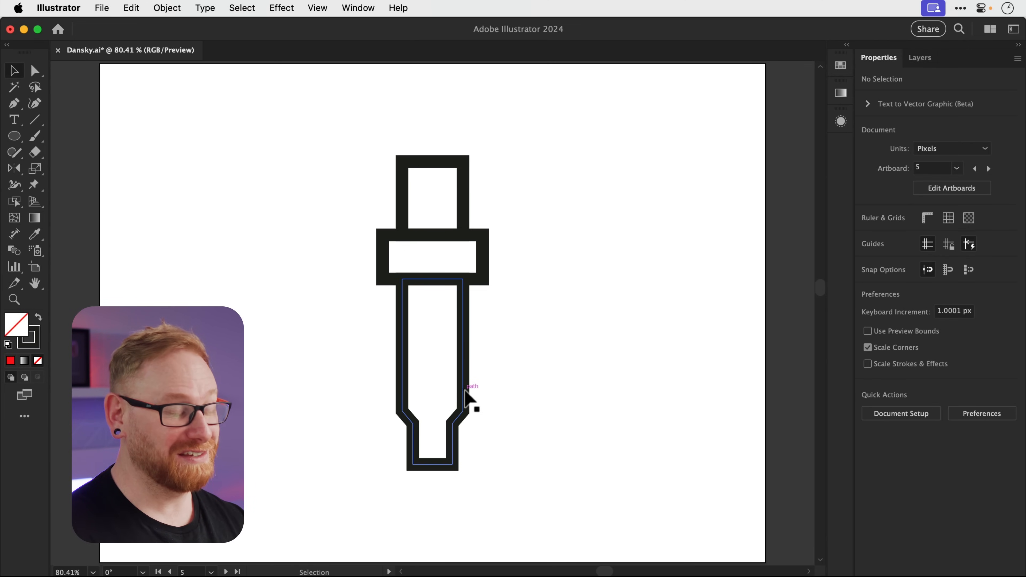
Round the dropper body's shoulder corners into smooth curves and fully round the two corners at the tip's end
{"action": "left_click", "coordinate": [465, 390]}
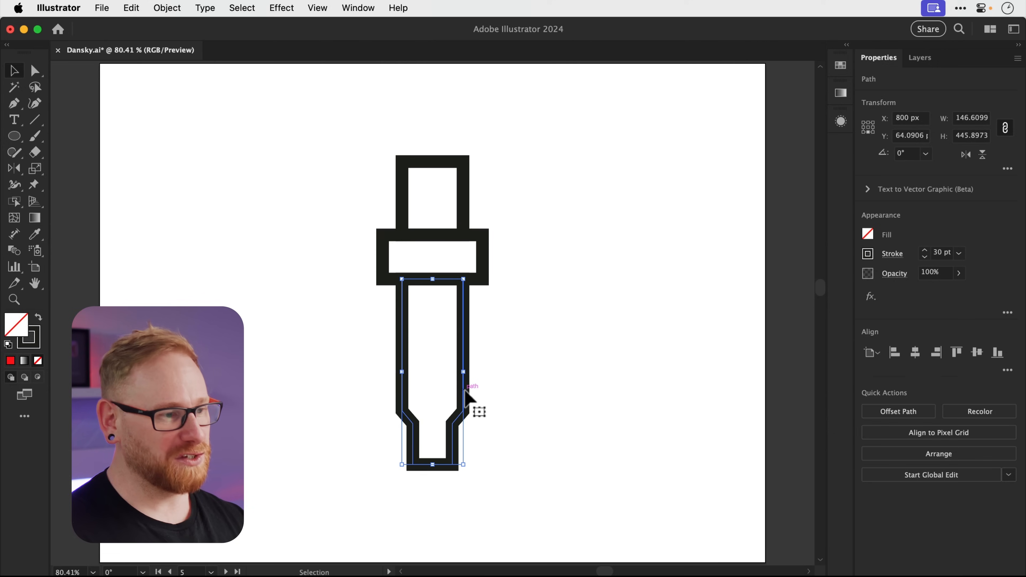
{"action": "key", "text": "a"}
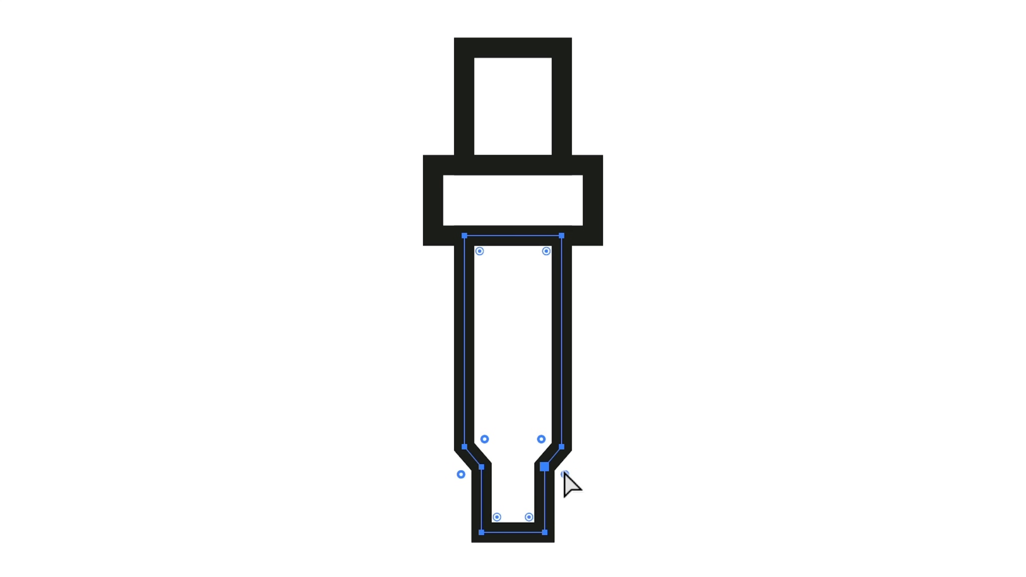
{"action": "left_click_drag", "start_coordinate": [565, 475], "coordinate": [580, 498]}
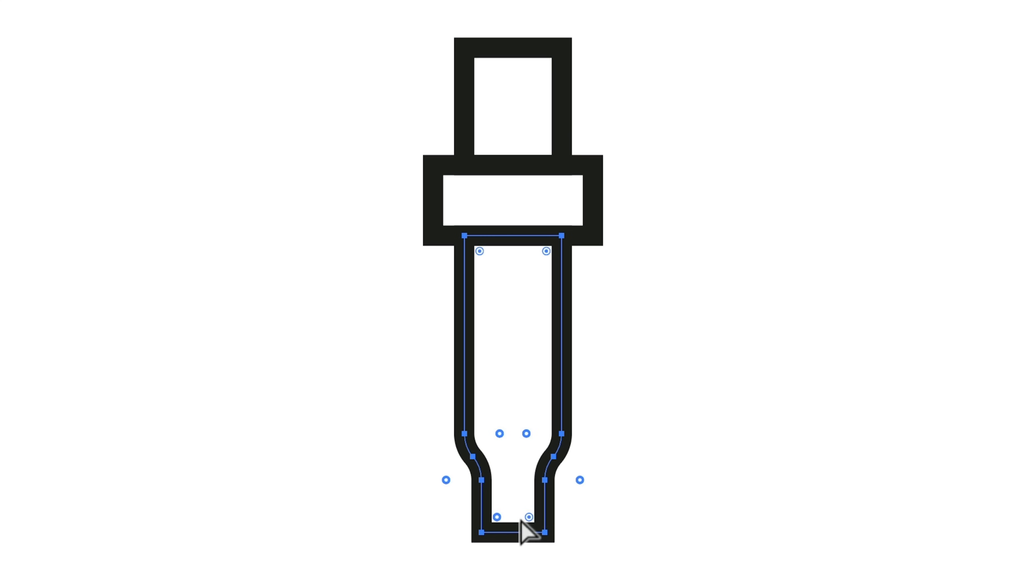
{"action": "left_click_drag", "start_coordinate": [528, 517], "coordinate": [521, 483]}
{"action": "key", "text": "v"}
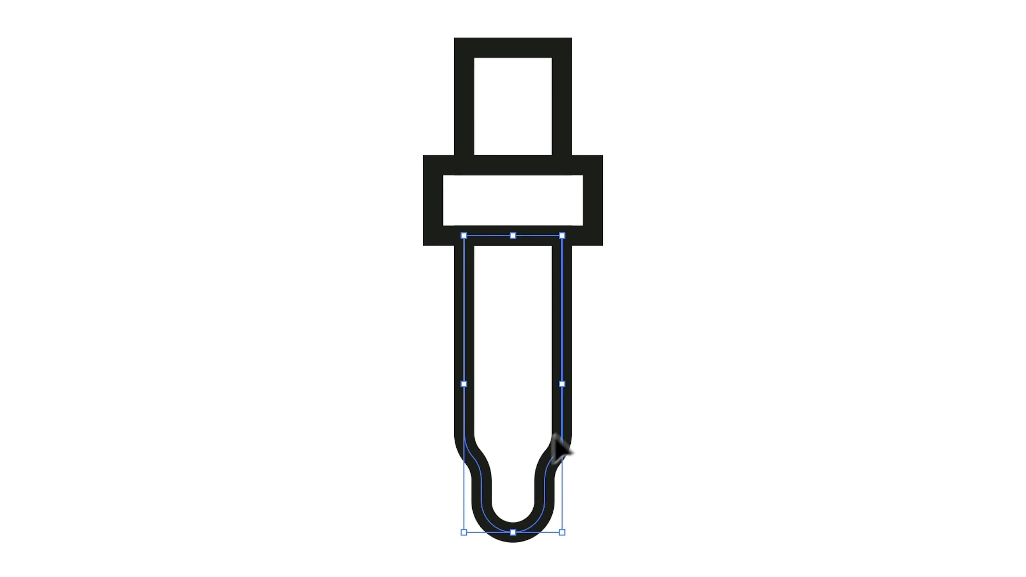
{"action": "left_click", "coordinate": [680, 355]}
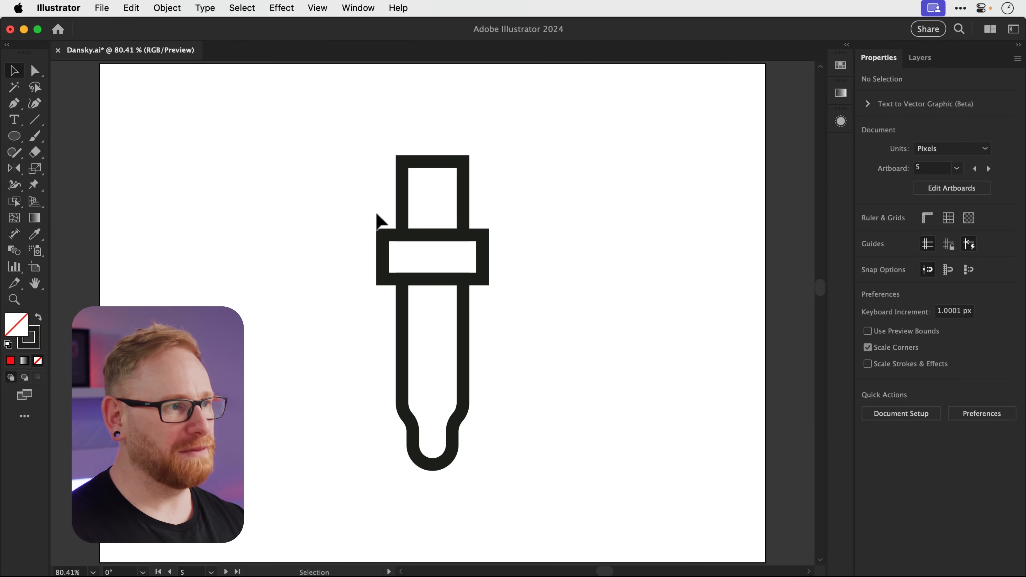
Unite the dropper's two upper rectangles into a single cap shape
{"action": "left_click_drag", "start_coordinate": [422, 126], "coordinate": [481, 178]}
{"action": "left_click_drag", "start_coordinate": [414, 246], "coordinate": [416, 249]}
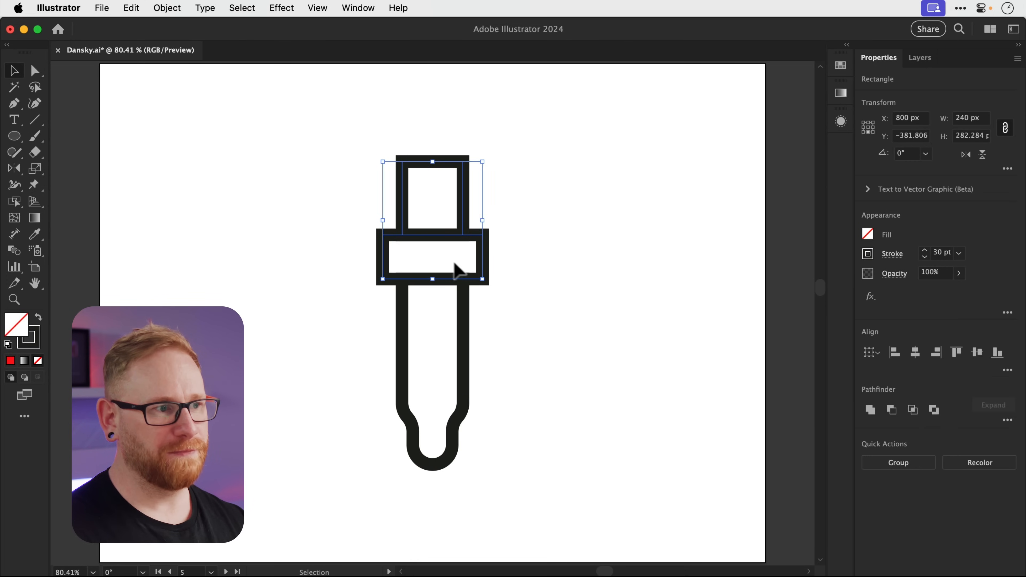
{"action": "left_click", "coordinate": [871, 410]}
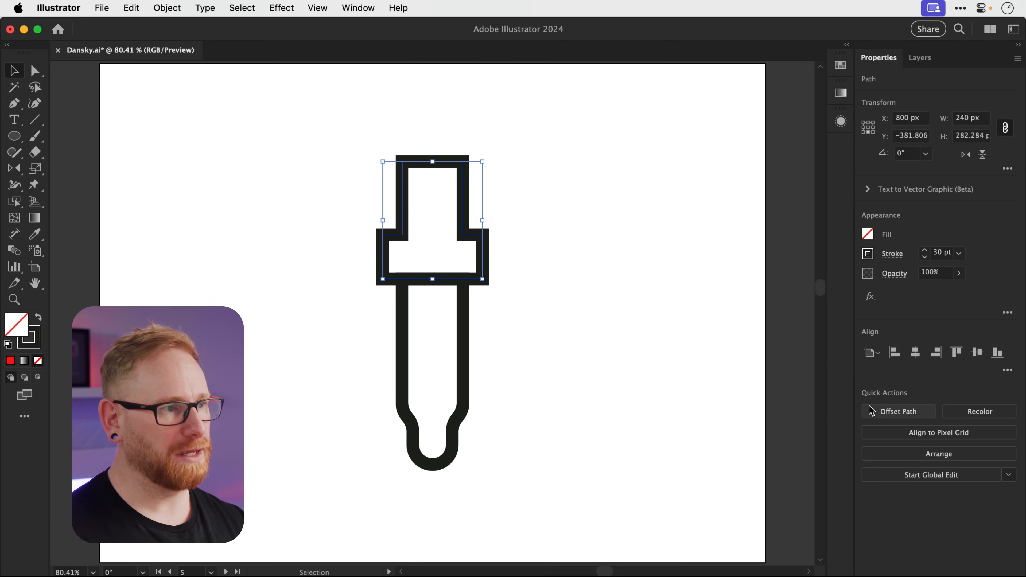
Slightly round all the corners of the dropper's united cap shape
{"action": "key", "text": "a"}
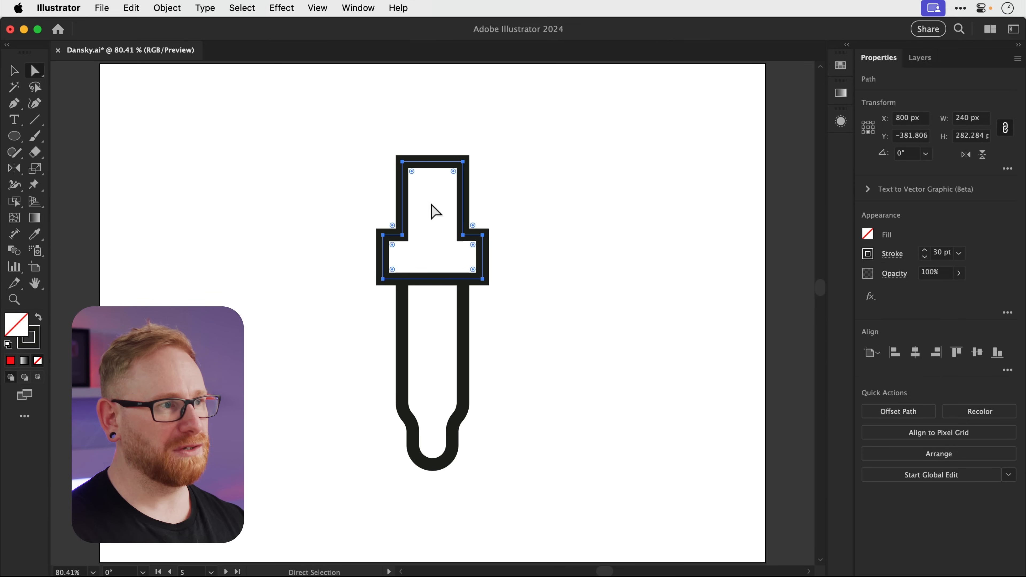
{"action": "left_click_drag", "start_coordinate": [413, 174], "coordinate": [415, 178]}
{"action": "key", "text": "v"}
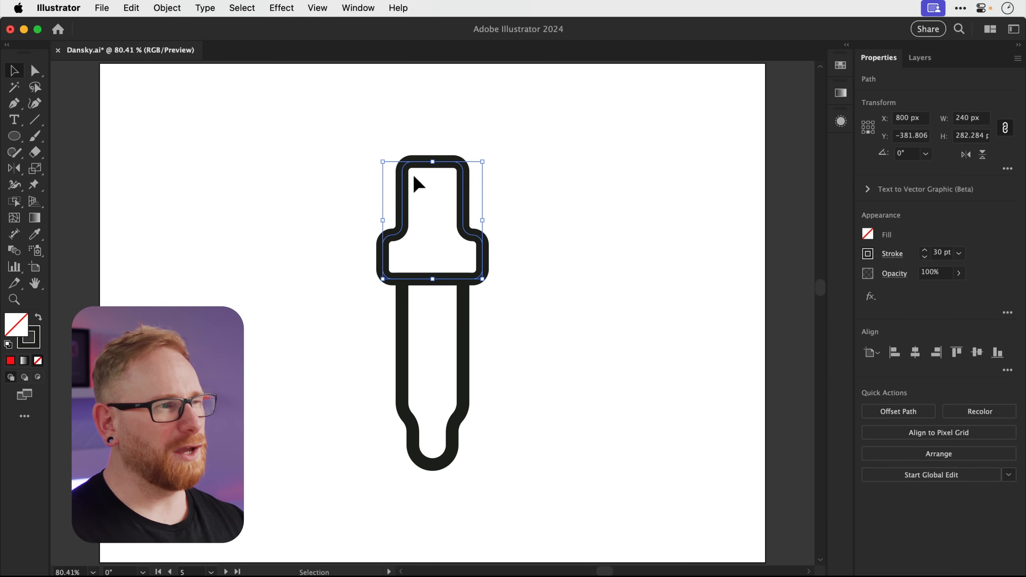
{"action": "left_click", "coordinate": [329, 177]}
Draw a horizontal line about 97 px long from the cap's left shoulder to its centre and give its stroke round caps
{"action": "key", "text": "p"}
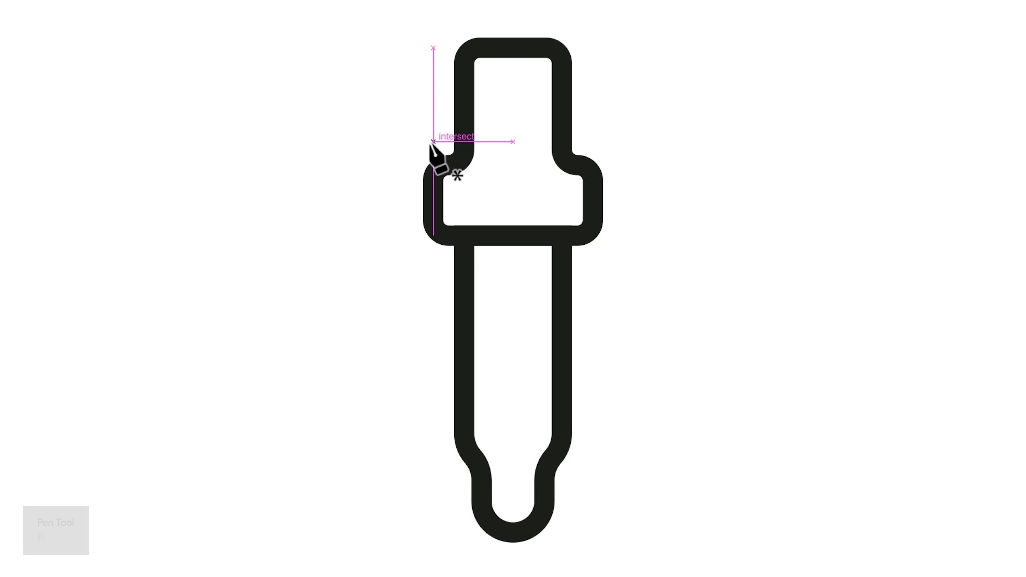
{"action": "left_click", "coordinate": [453, 165]}
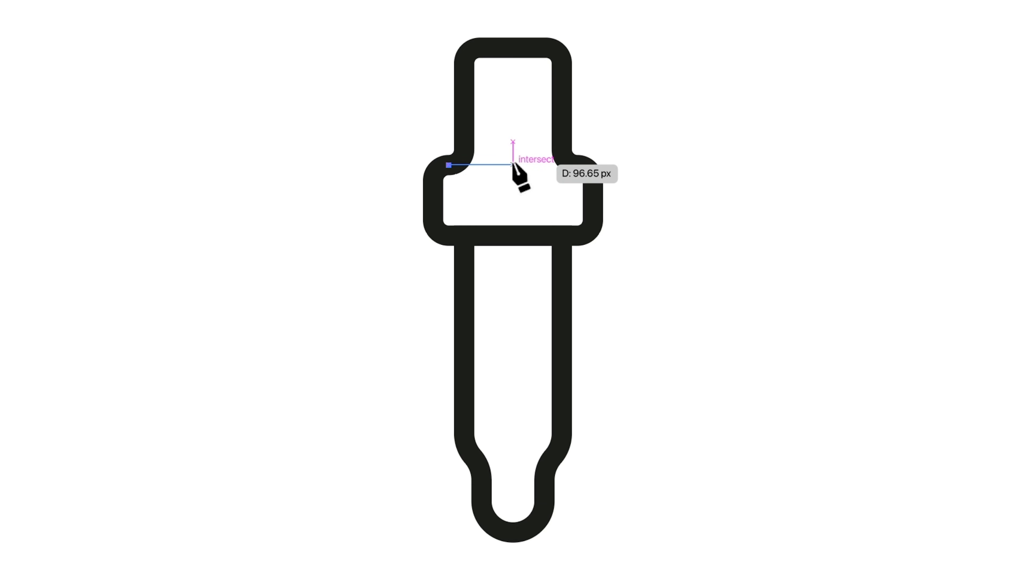
{"action": "left_click", "coordinate": [512, 164]}
{"action": "key", "text": "v"}
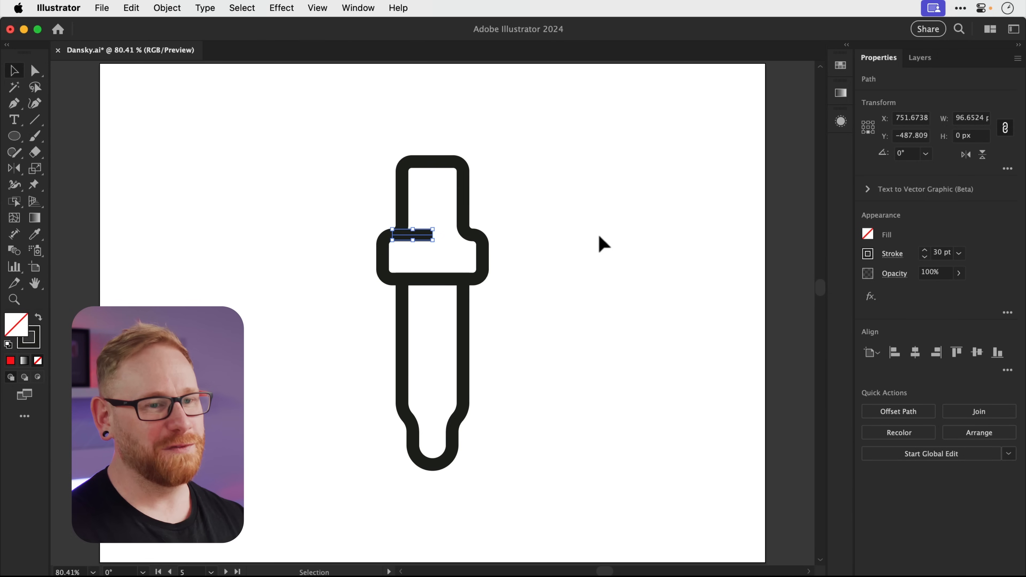
{"action": "left_click", "coordinate": [893, 256]}
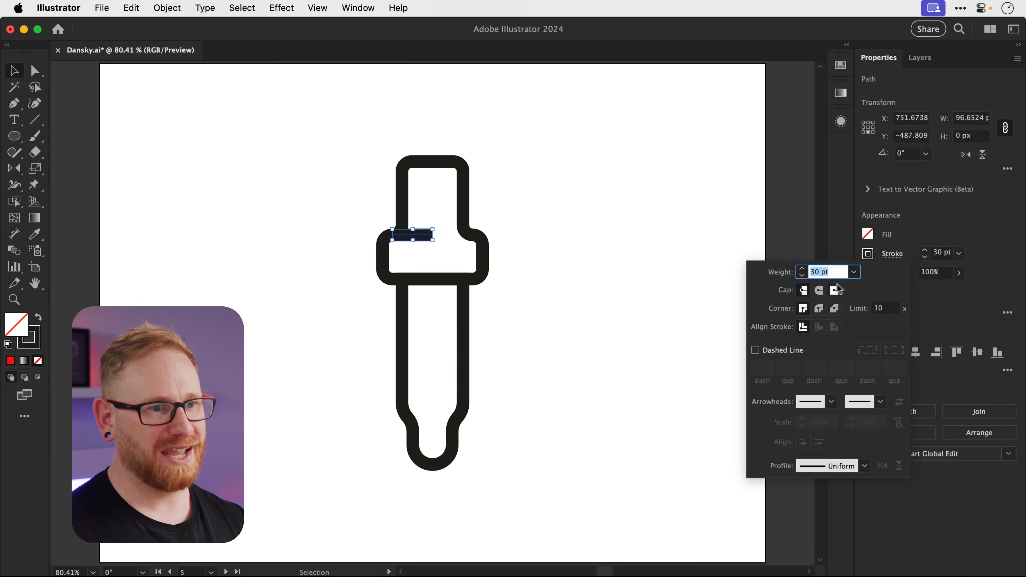
{"action": "left_click", "coordinate": [819, 291]}
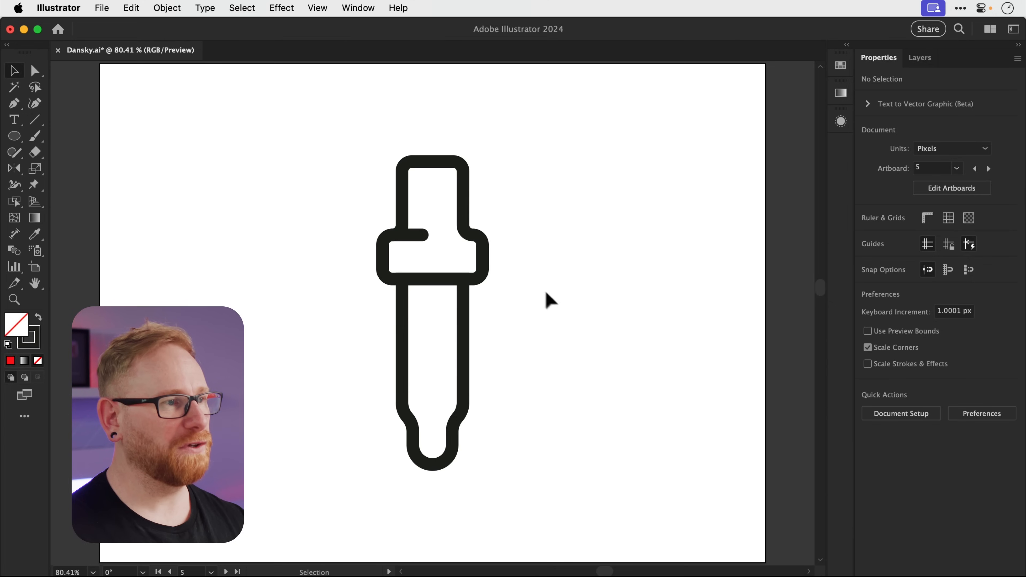
Fully round the cap shape's two uppermost corners into a dome
{"action": "left_click", "coordinate": [405, 194]}
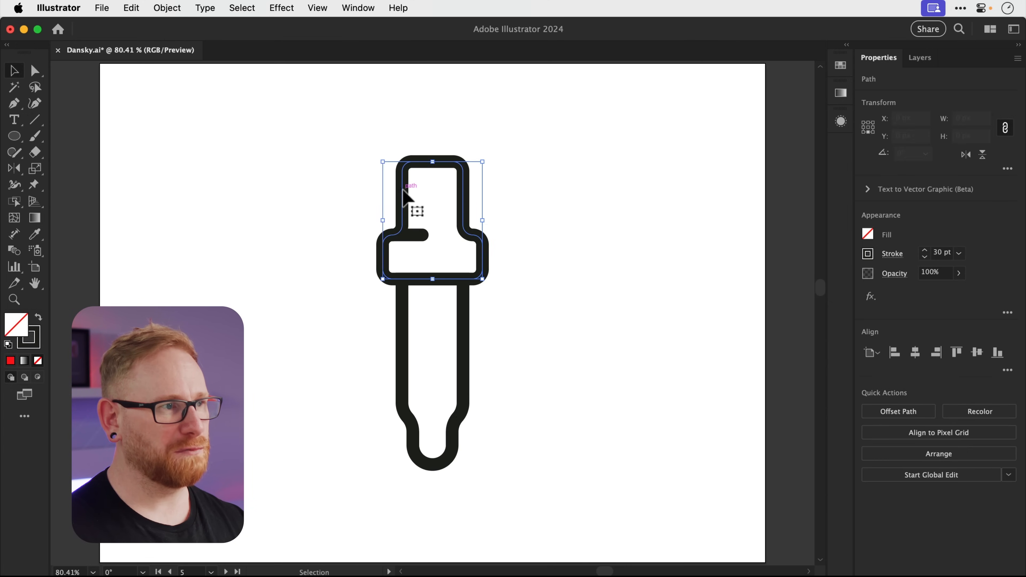
{"action": "key", "text": "a"}
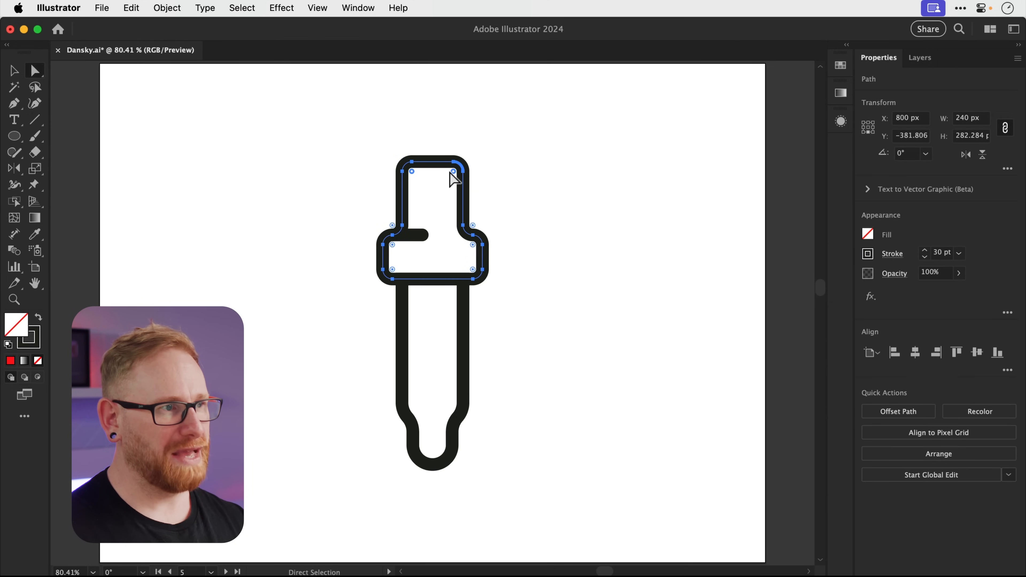
{"action": "left_click_drag", "start_coordinate": [453, 172], "coordinate": [437, 230]}
{"action": "key", "text": "v"}
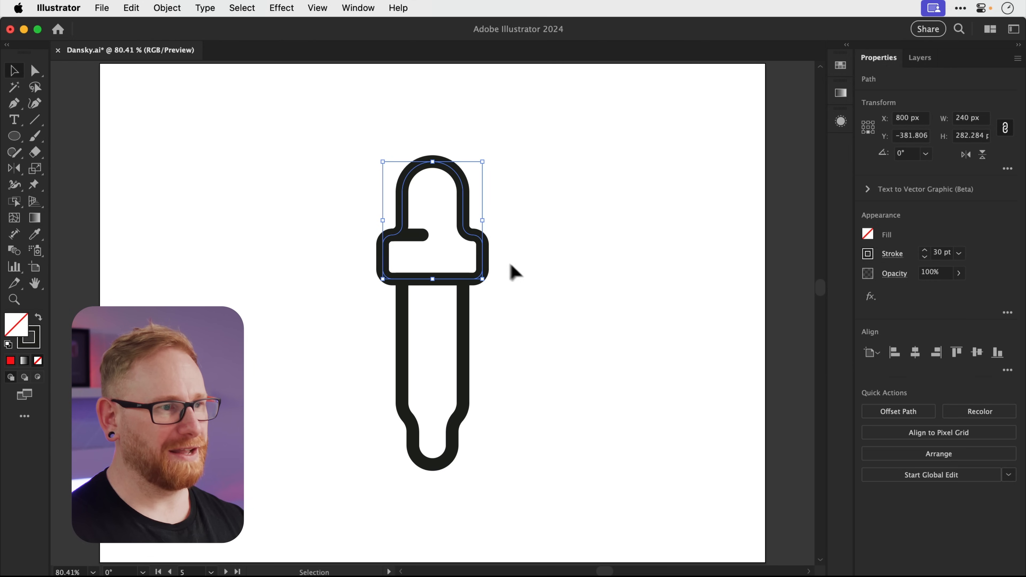
Rotate the whole dropper icon 45° clockwise
{"action": "left_click", "coordinate": [573, 309]}
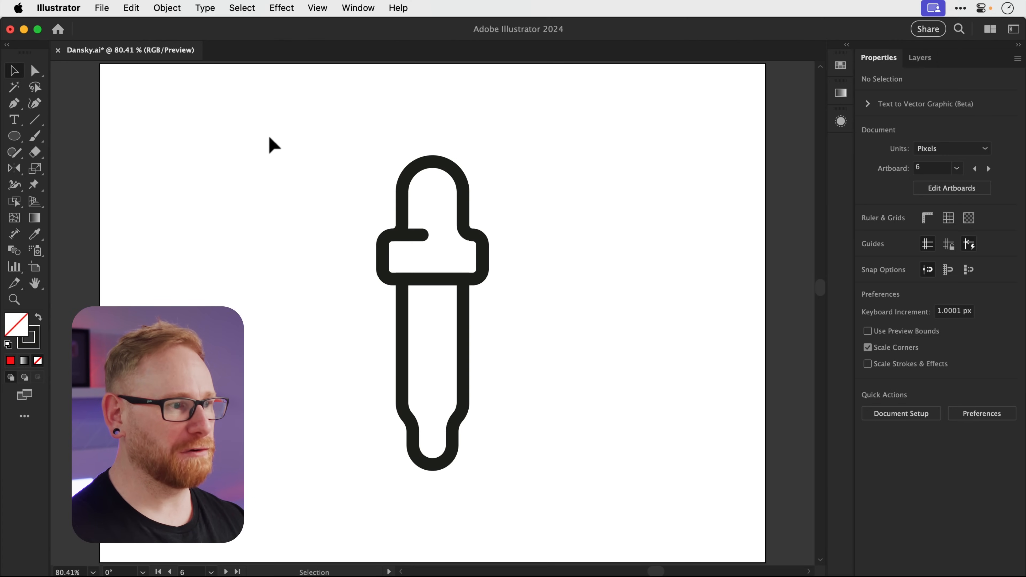
{"action": "left_click_drag", "start_coordinate": [270, 138], "coordinate": [584, 505]}
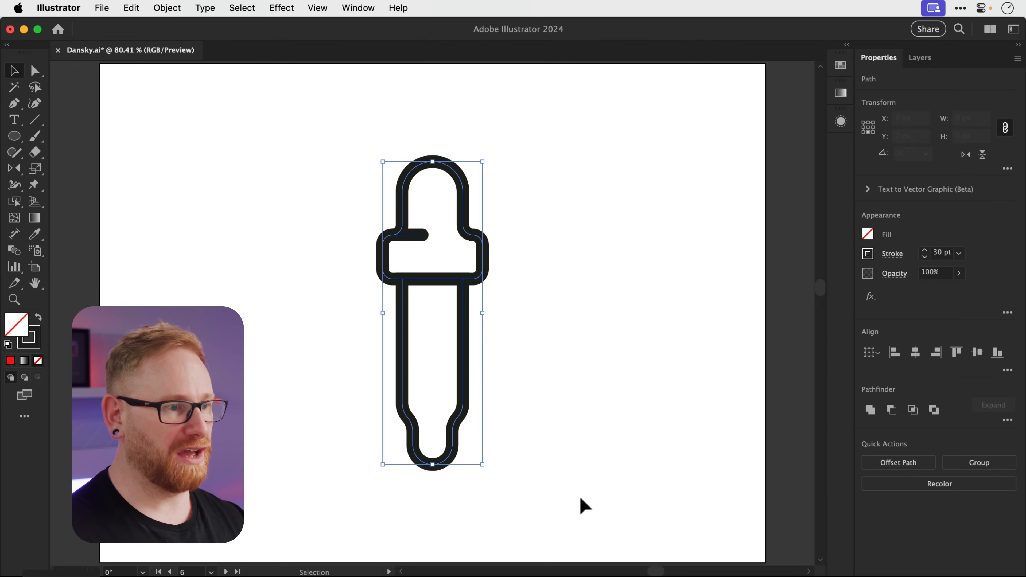
{"action": "key", "text": "r"}
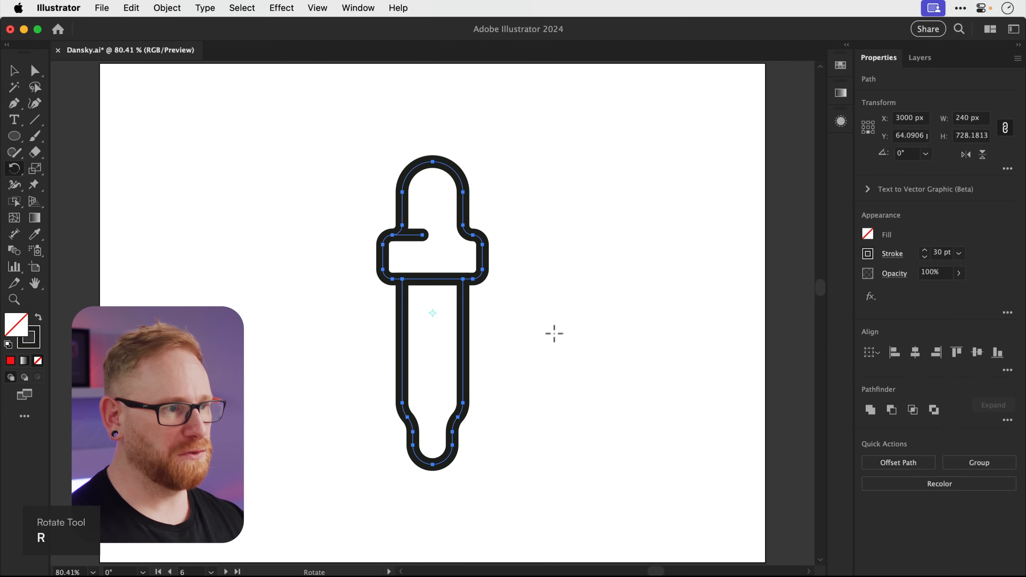
{"action": "left_click_drag", "start_coordinate": [554, 333], "coordinate": [546, 401]}
{"action": "key", "text": "v"}
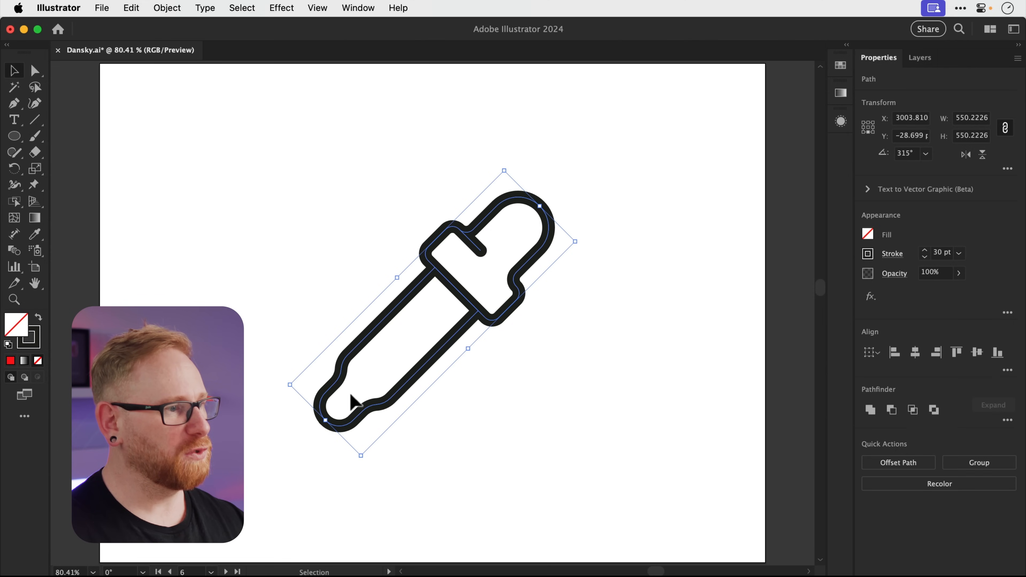
{"action": "left_click", "coordinate": [257, 321]}
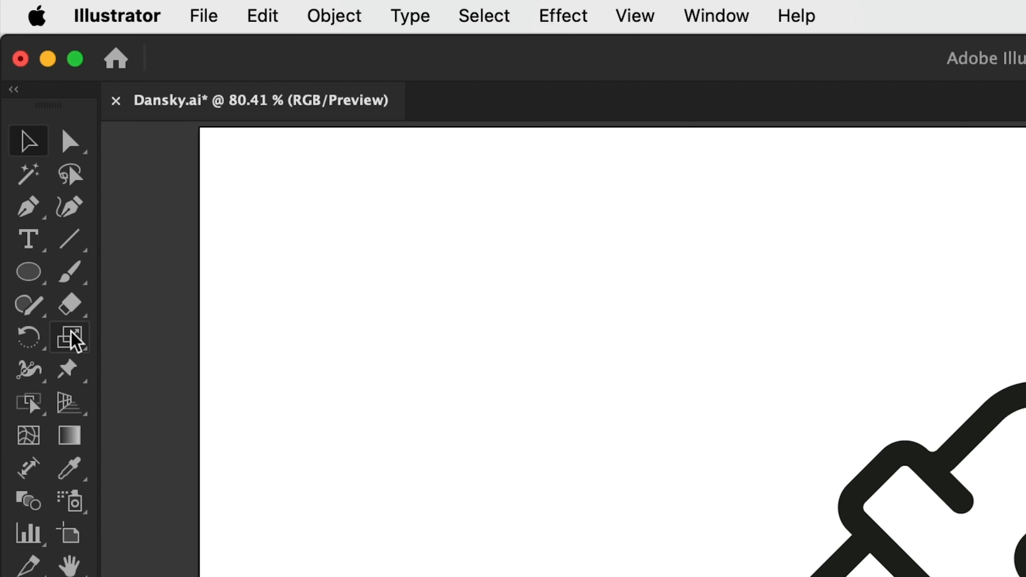
Choose the Pencil tool and set its fidelity to fully Accurate
{"action": "left_click", "coordinate": [40, 314]}
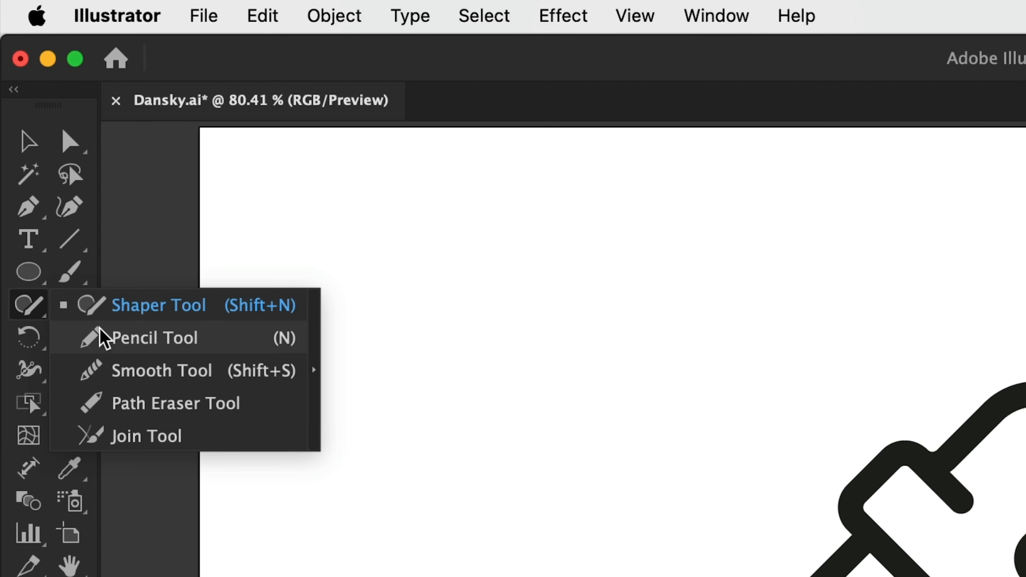
{"action": "left_click", "coordinate": [100, 342]}
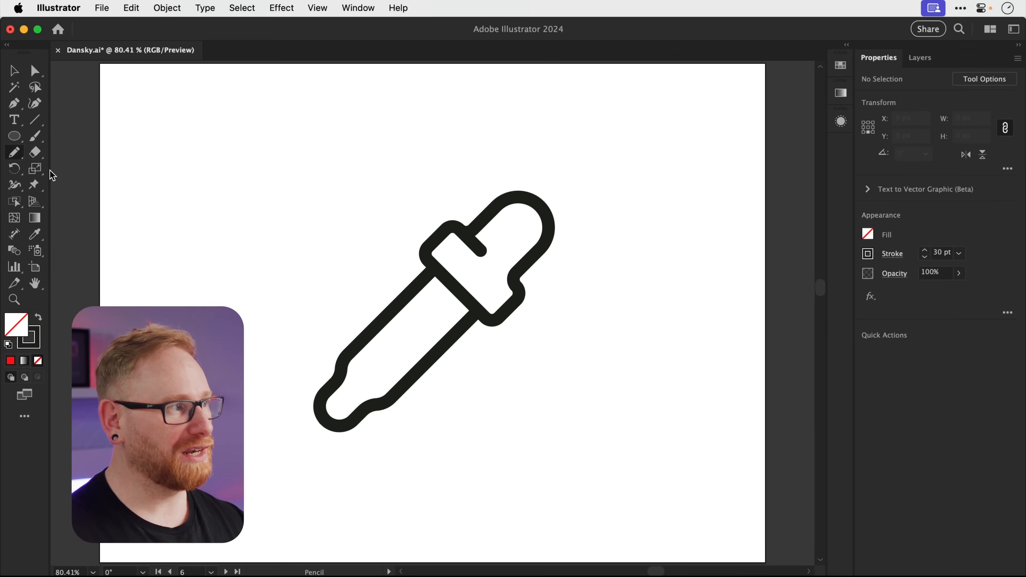
{"action": "double_click", "coordinate": [14, 153]}
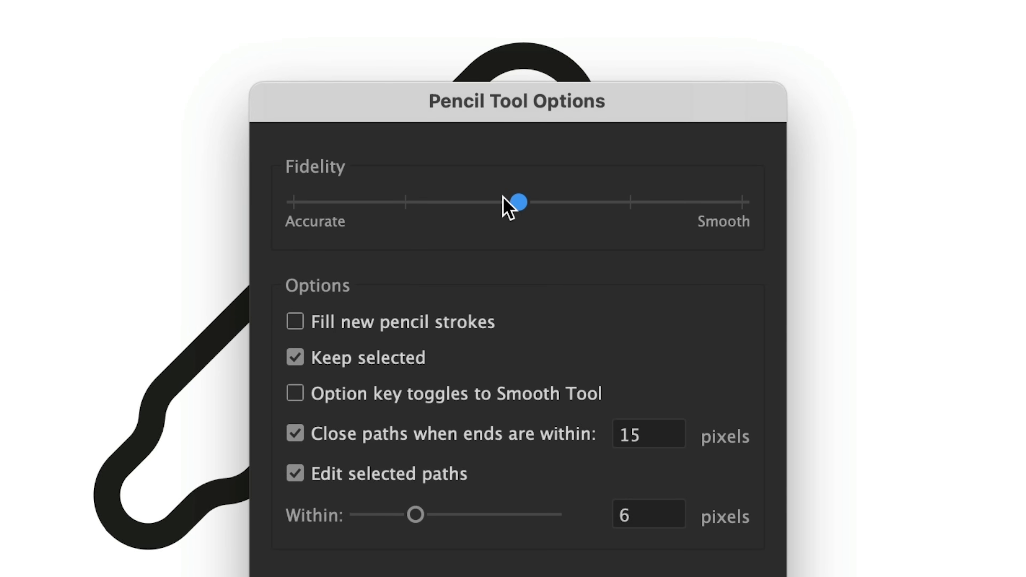
{"action": "left_click", "coordinate": [295, 202]}
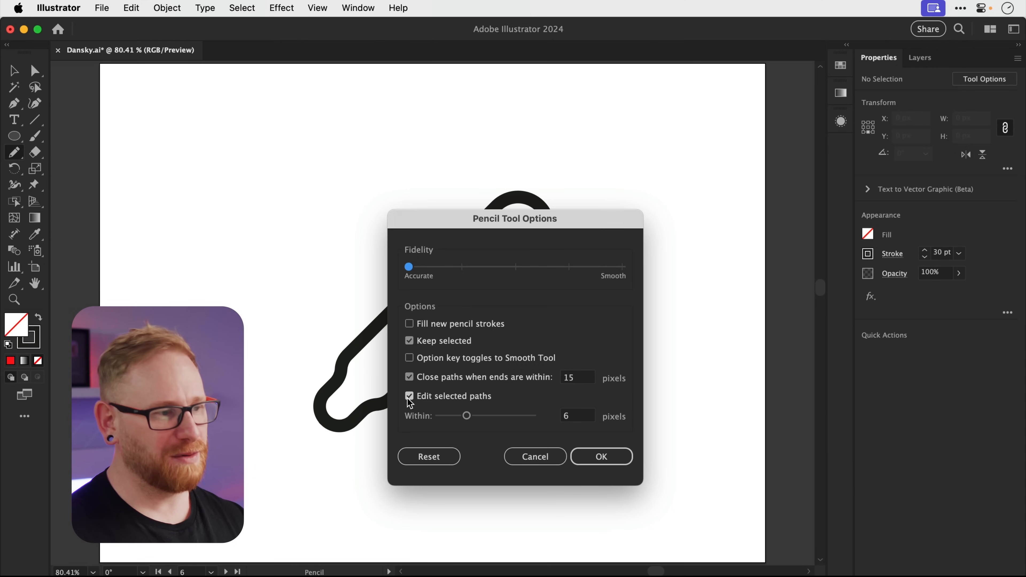
{"action": "left_click", "coordinate": [600, 457]}
Draw a freehand wavy liquid line about 210 px wide across the lower part of the dropper's tube
{"action": "key", "text": "super+1"}
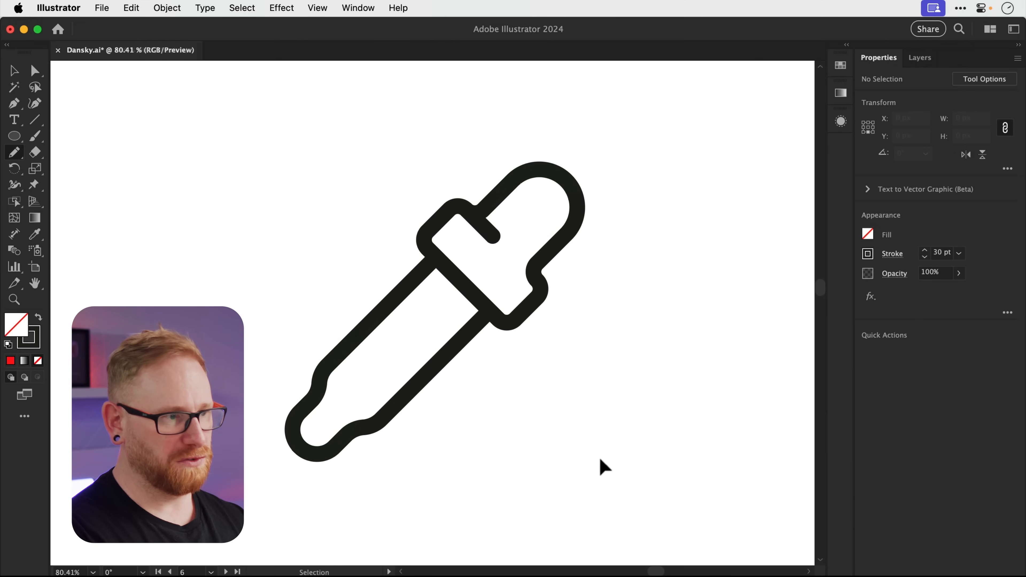
{"action": "key", "text": "super+equal"}
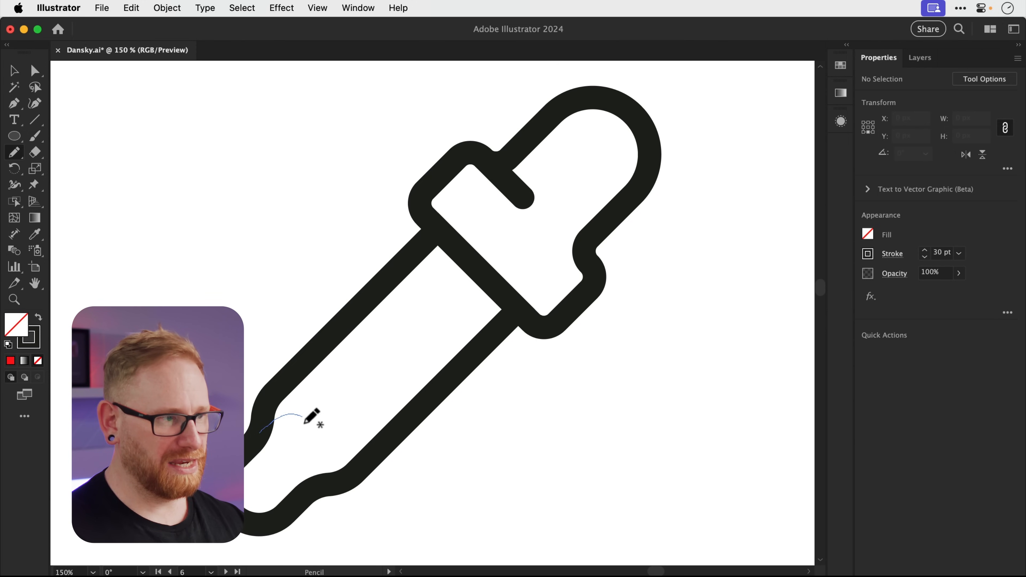
{"action": "left_click_drag", "start_coordinate": [352, 431], "coordinate": [424, 411]}
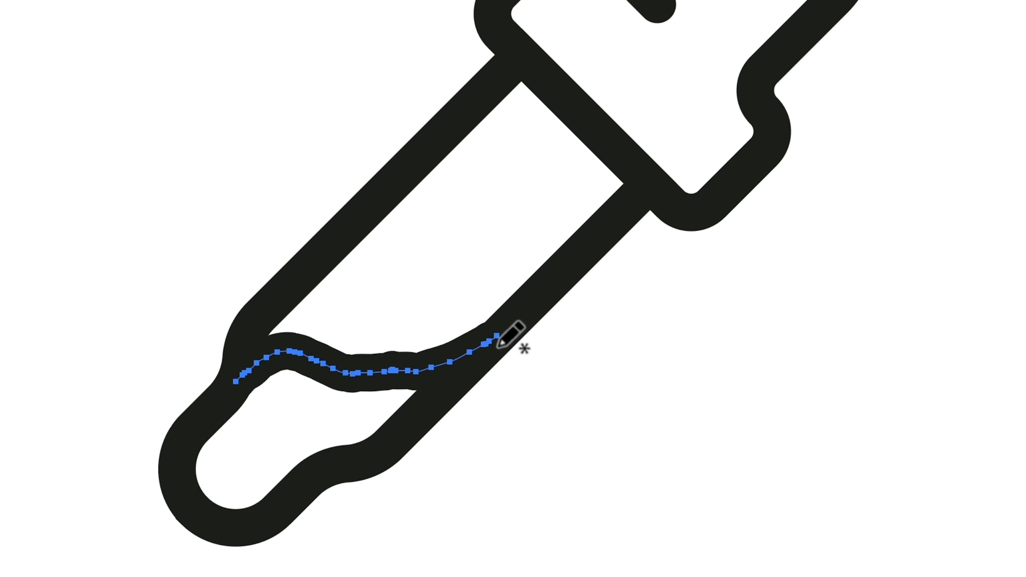
{"action": "key", "text": "v"}
{"action": "left_click", "coordinate": [574, 389]}
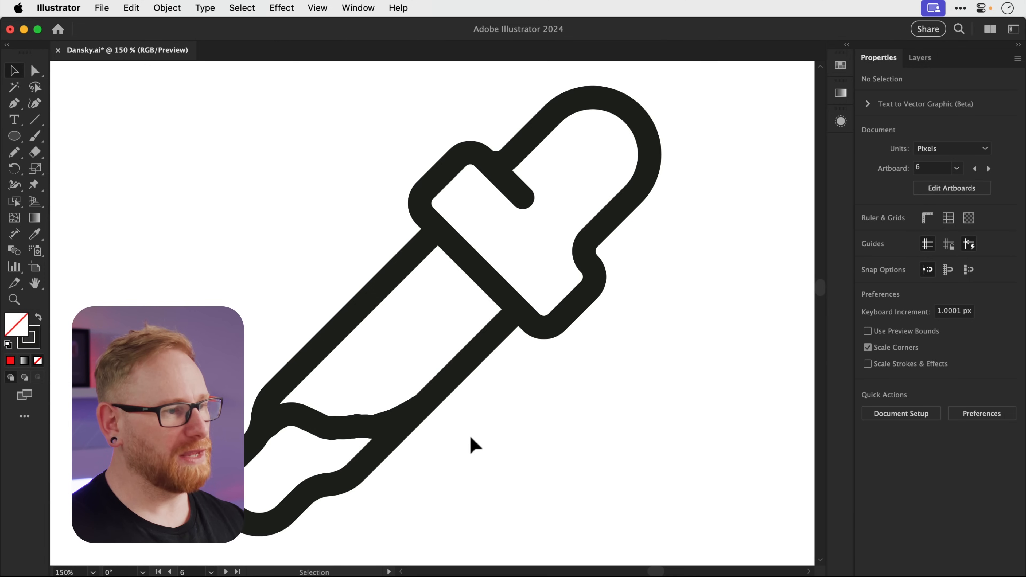
Smooth the wavy liquid line's path to 87%
{"action": "left_click", "coordinate": [408, 369]}
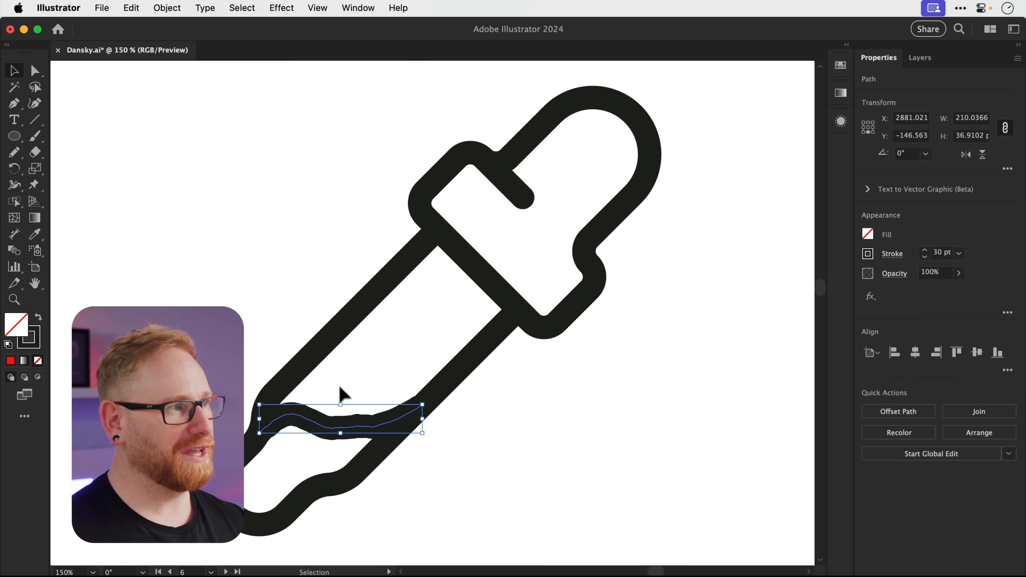
{"action": "left_click", "coordinate": [167, 8]}
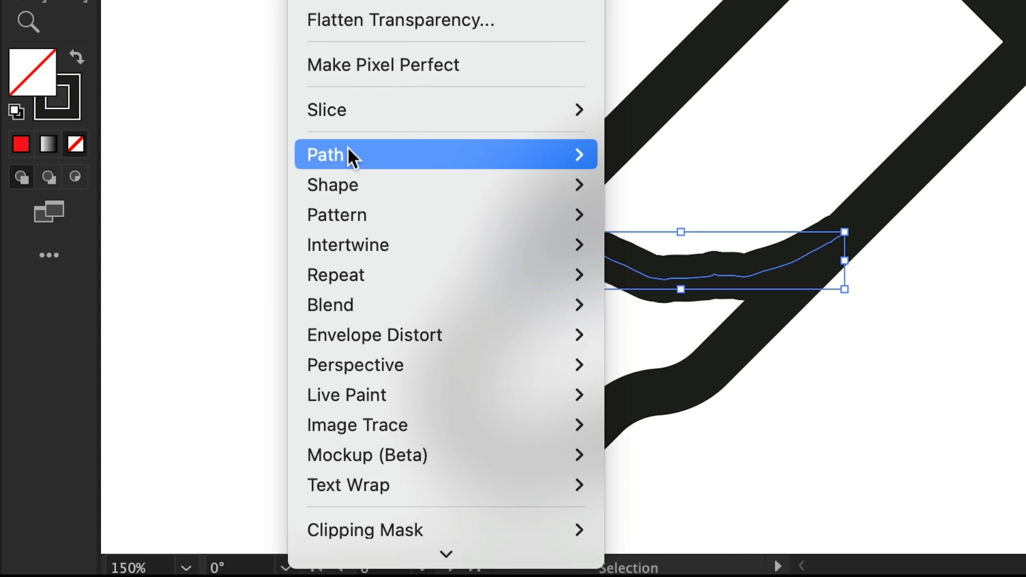
{"action": "mouse_move", "coordinate": [347, 151]}
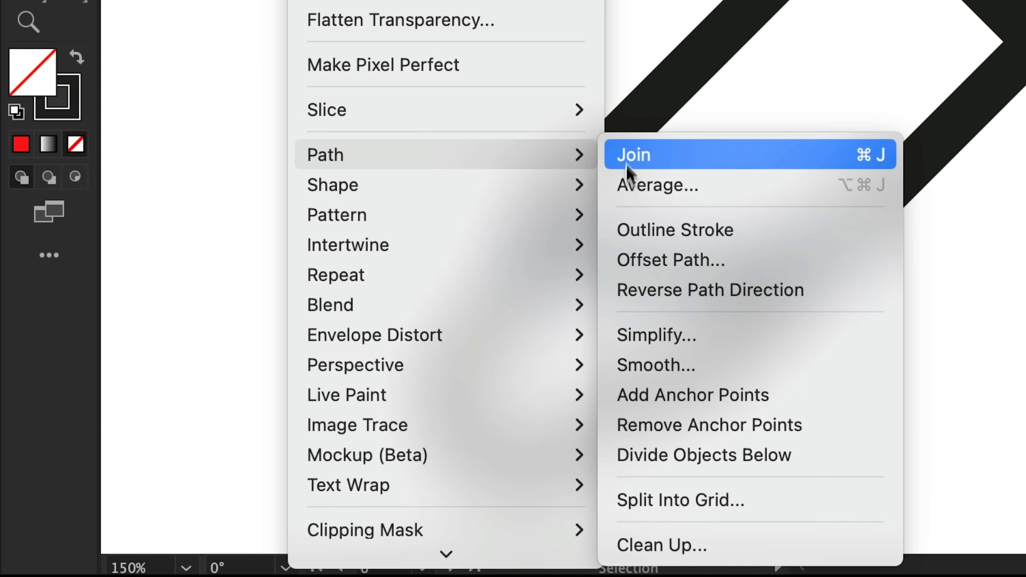
{"action": "left_click", "coordinate": [625, 366]}
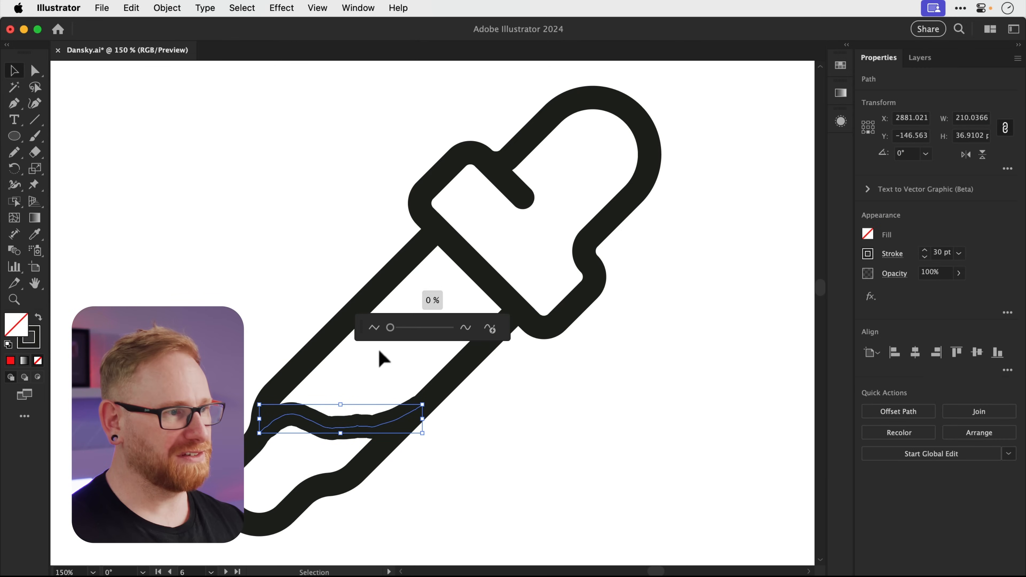
{"action": "left_click_drag", "start_coordinate": [390, 328], "coordinate": [426, 323]}
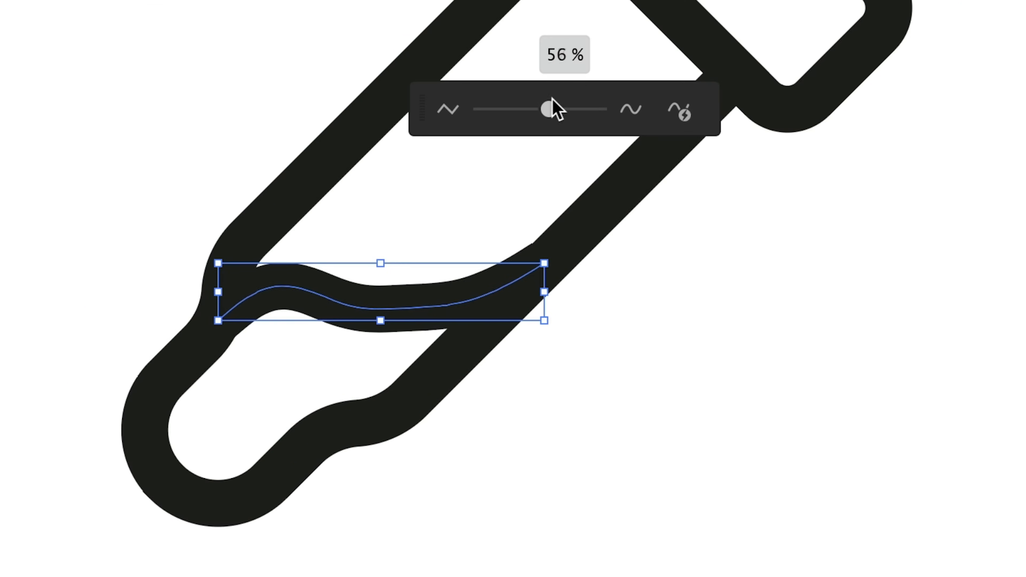
{"action": "left_click_drag", "start_coordinate": [552, 99], "coordinate": [586, 99]}
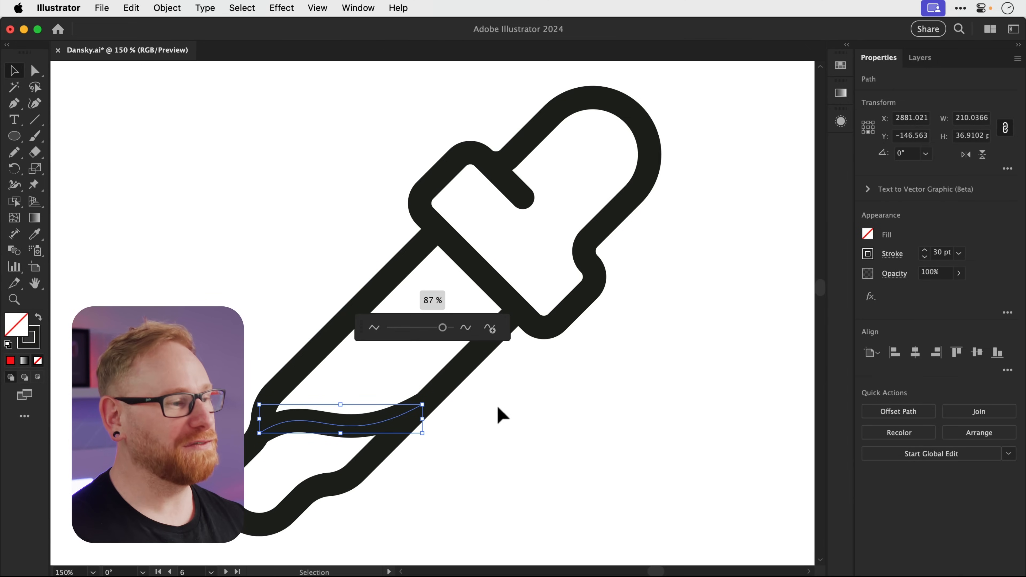
{"action": "left_click", "coordinate": [498, 409]}
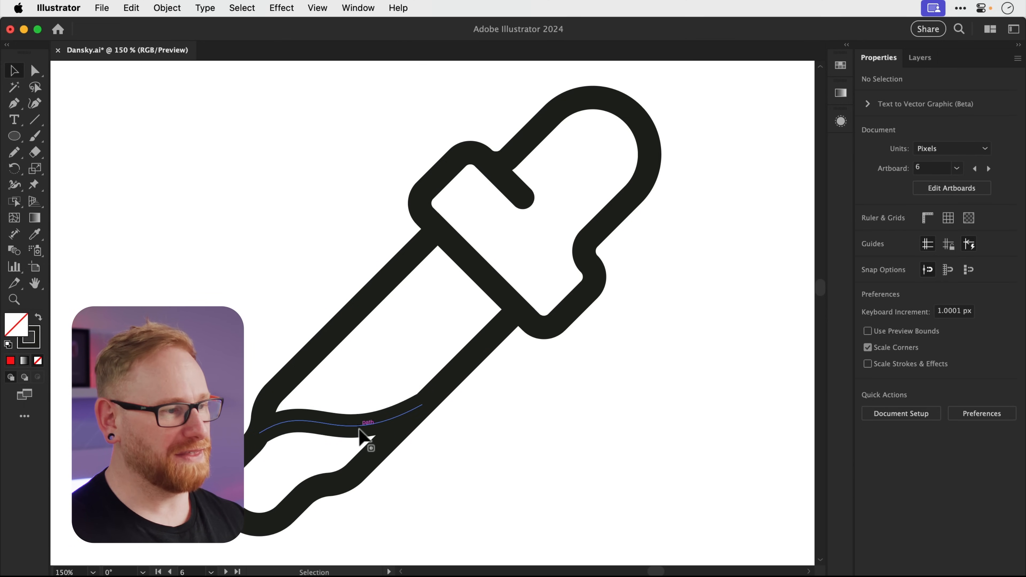
Delete the smoothed liquid line and open the Pencil tool's options
{"action": "left_click", "coordinate": [367, 431]}
{"action": "key", "text": "Delete"}
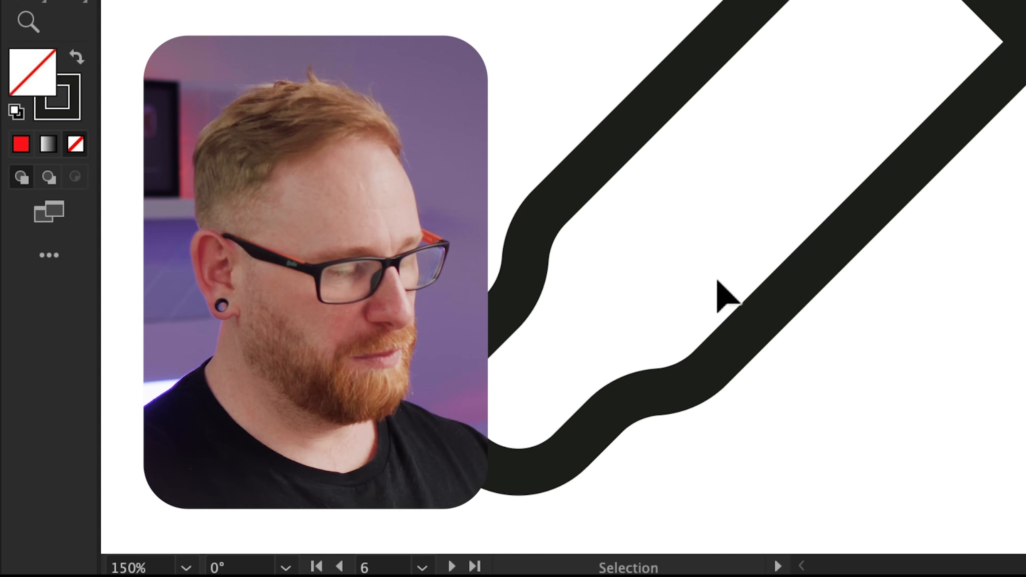
{"action": "key", "text": "n"}
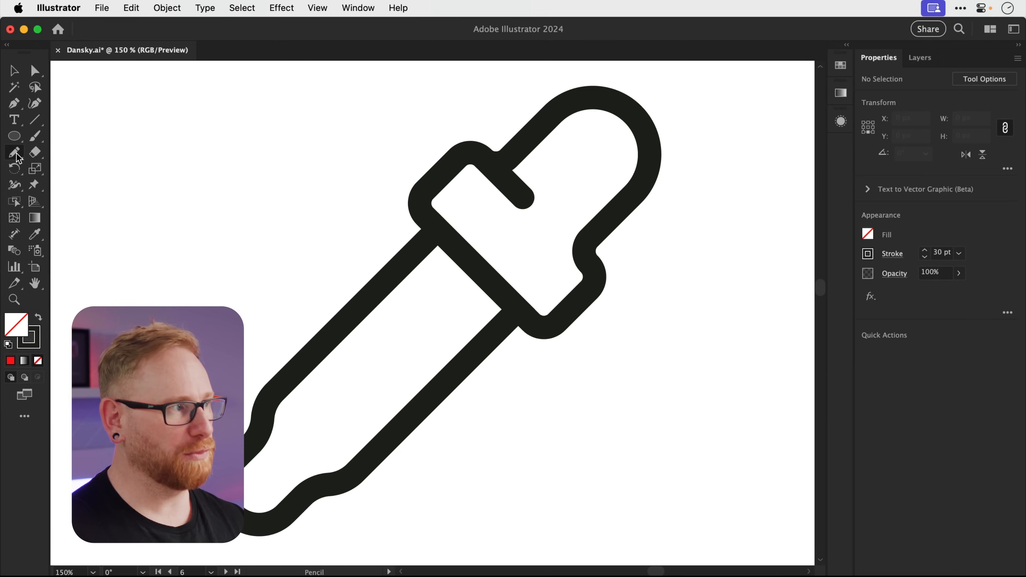
{"action": "double_click", "coordinate": [16, 156]}
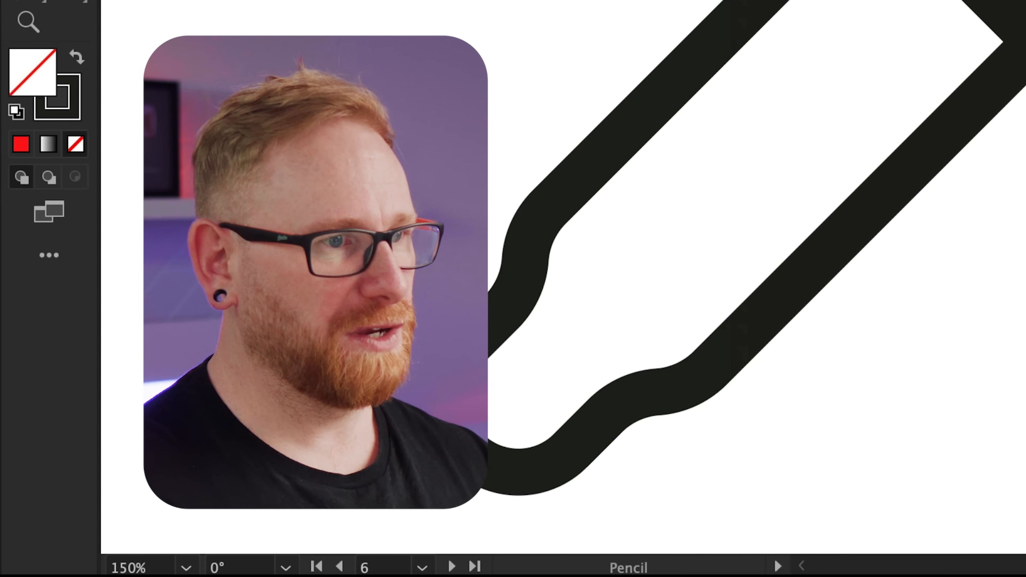
Try to draw the wavy liquid line across the dropper's lower tube in one pencil stroke
{"action": "left_click_drag", "start_coordinate": [510, 303], "coordinate": [597, 268]}
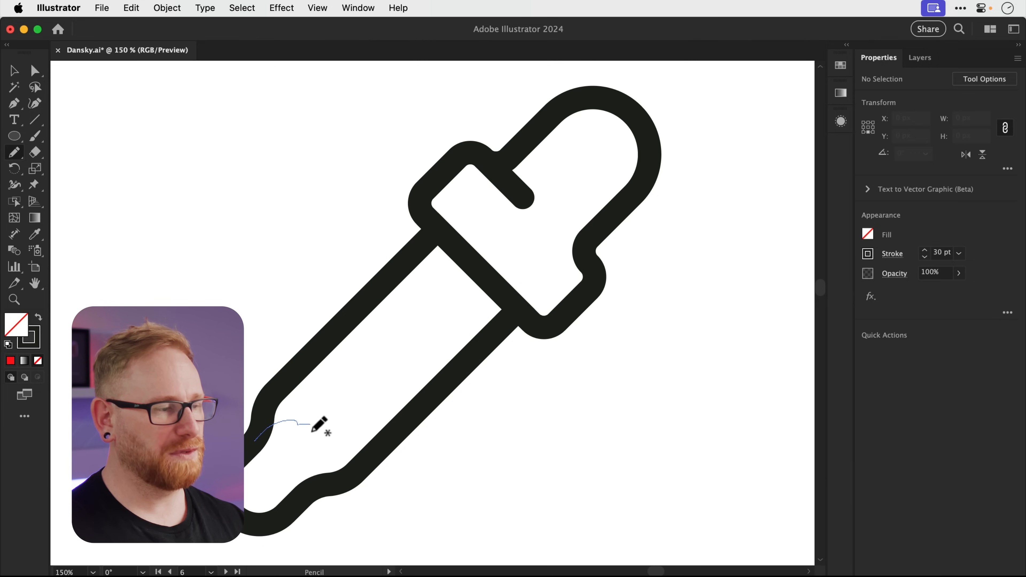
{"action": "mouse_move", "coordinate": [320, 431]}
{"action": "left_mouse_down"}
{"action": "mouse_move", "coordinate": [382, 441]}
{"action": "mouse_move", "coordinate": [417, 411]}
{"action": "left_mouse_up"}
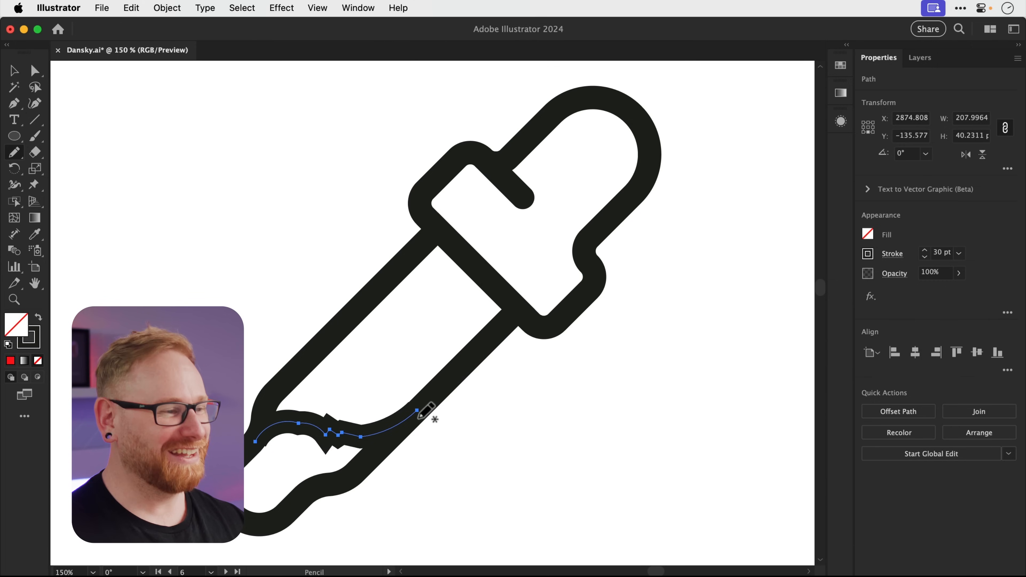
{"action": "key", "text": "super+z"}
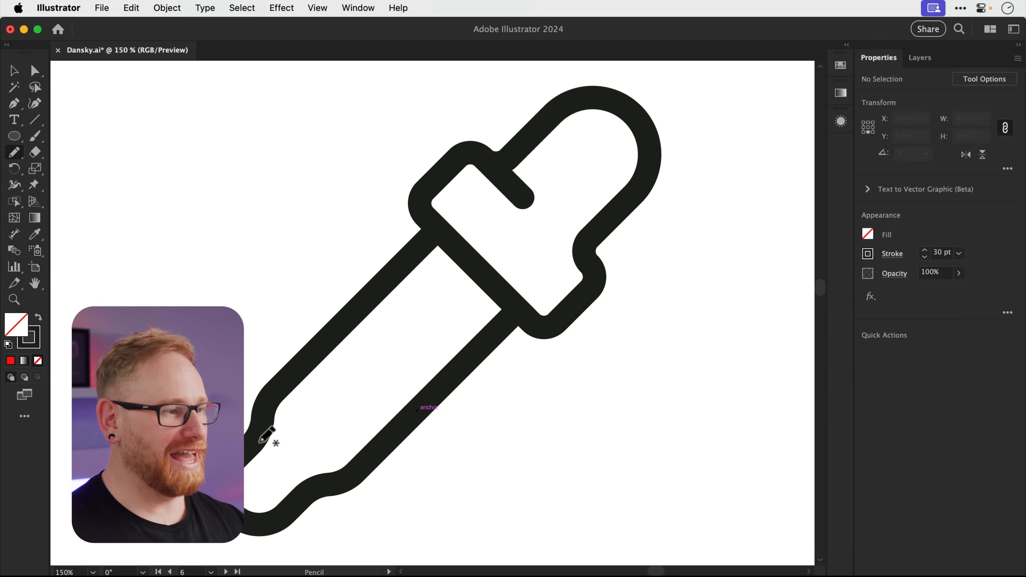
Draw a wavy liquid line about 207 px wide across the dropper's lower tube and move its left end anchor onto the tube's outline
{"action": "mouse_move", "coordinate": [274, 430]}
{"action": "left_mouse_down"}
{"action": "mouse_move", "coordinate": [368, 429]}
{"action": "mouse_move", "coordinate": [419, 409]}
{"action": "left_mouse_up"}
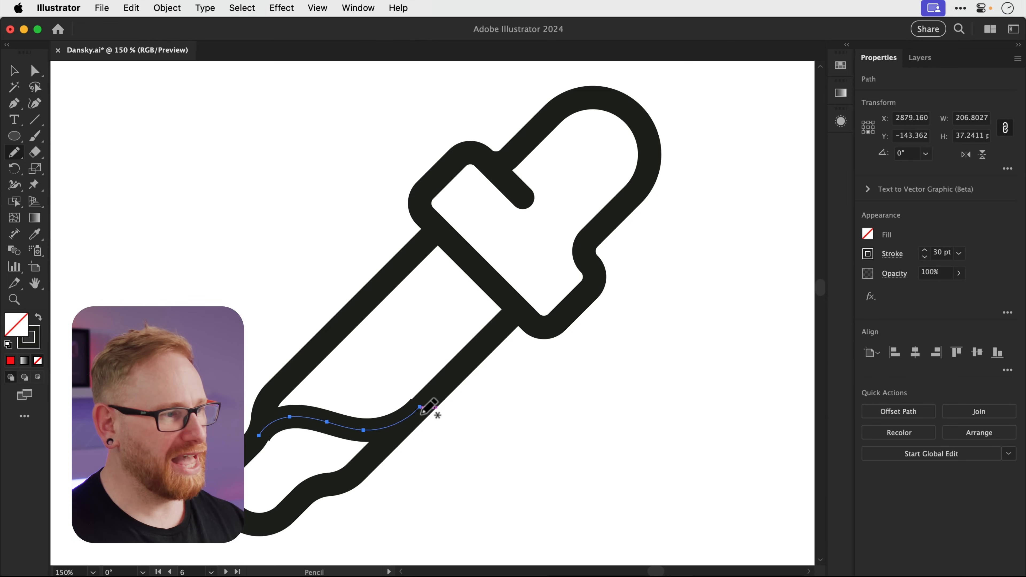
{"action": "key", "text": "z"}
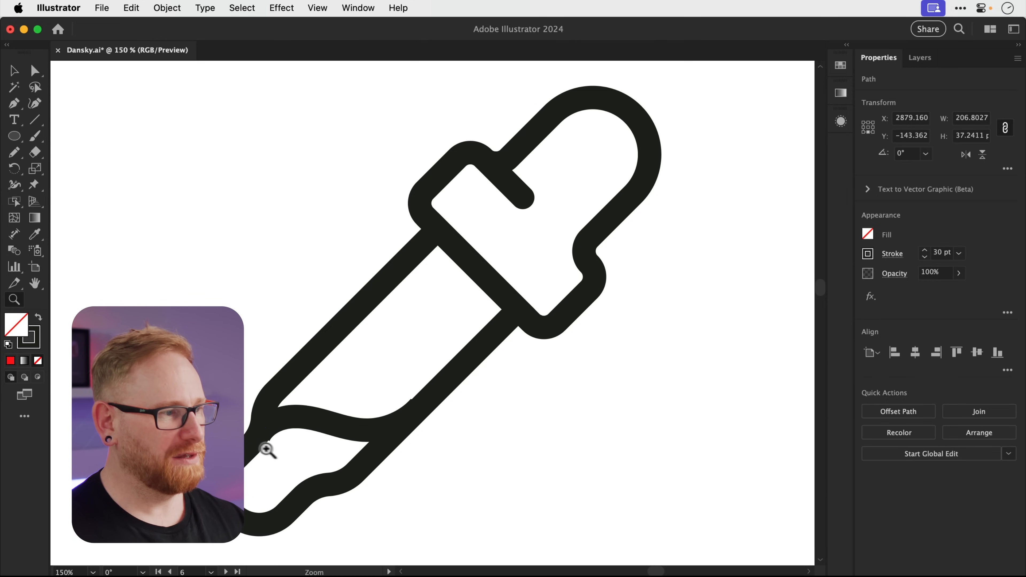
{"action": "left_click_drag", "start_coordinate": [266, 449], "coordinate": [524, 492]}
{"action": "key", "text": "a"}
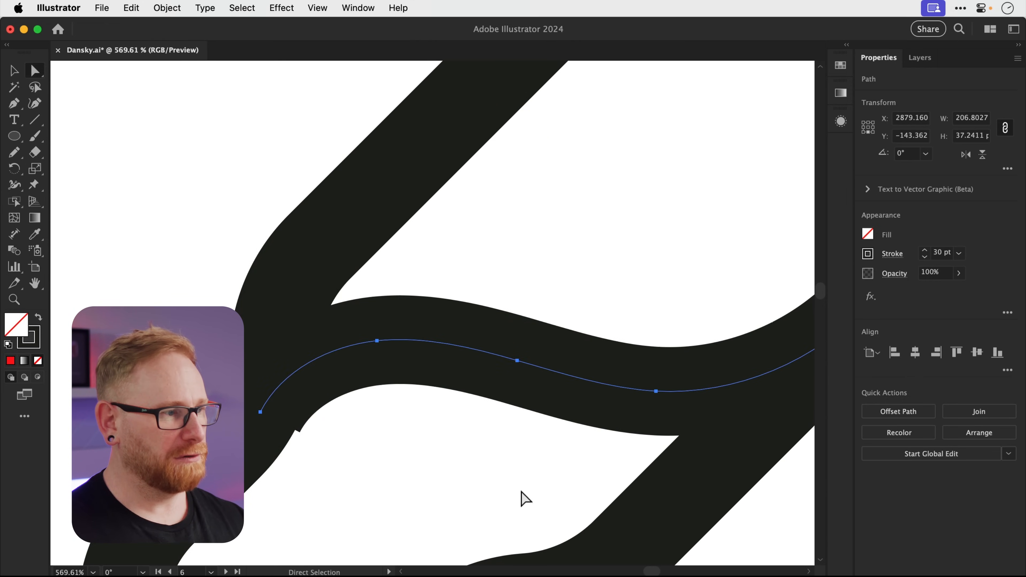
{"action": "left_click", "coordinate": [524, 499]}
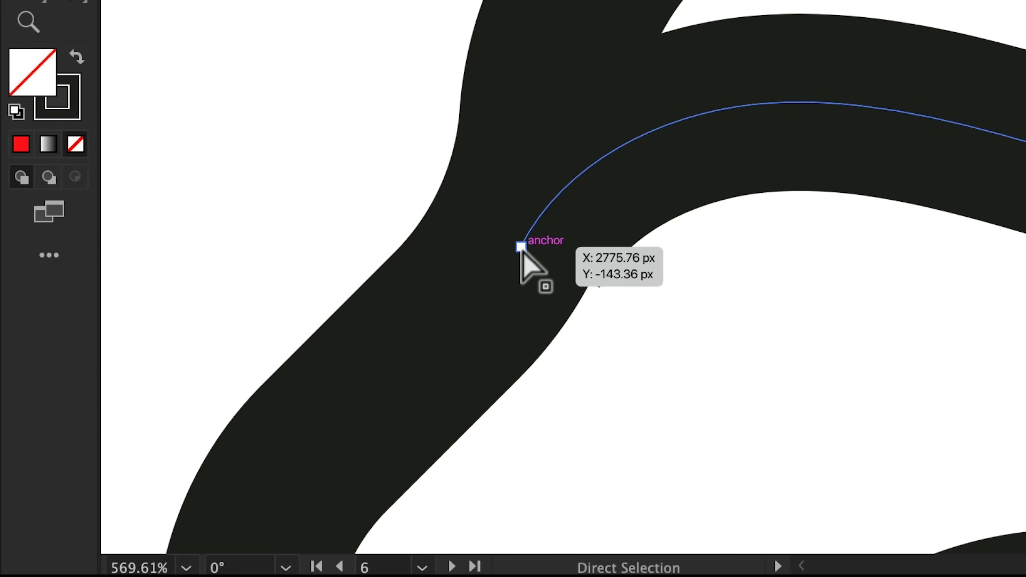
{"action": "mouse_move", "coordinate": [522, 248]}
{"action": "left_mouse_down"}
{"action": "mouse_move", "coordinate": [484, 274]}
{"action": "mouse_move", "coordinate": [504, 270]}
{"action": "mouse_move", "coordinate": [492, 273]}
{"action": "mouse_move", "coordinate": [492, 295]}
{"action": "mouse_move", "coordinate": [481, 295]}
{"action": "left_mouse_up"}
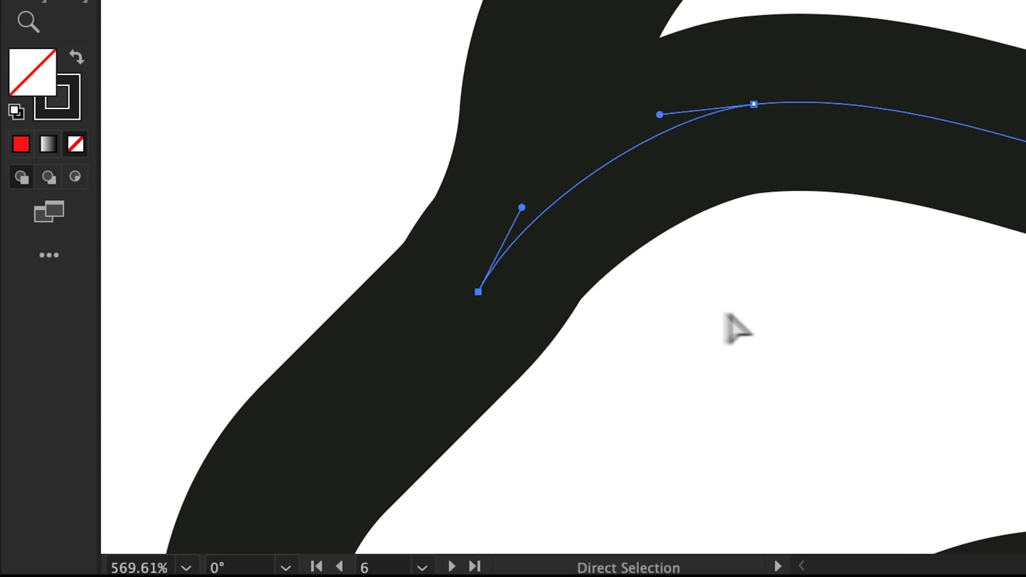
{"action": "left_click", "coordinate": [758, 318]}
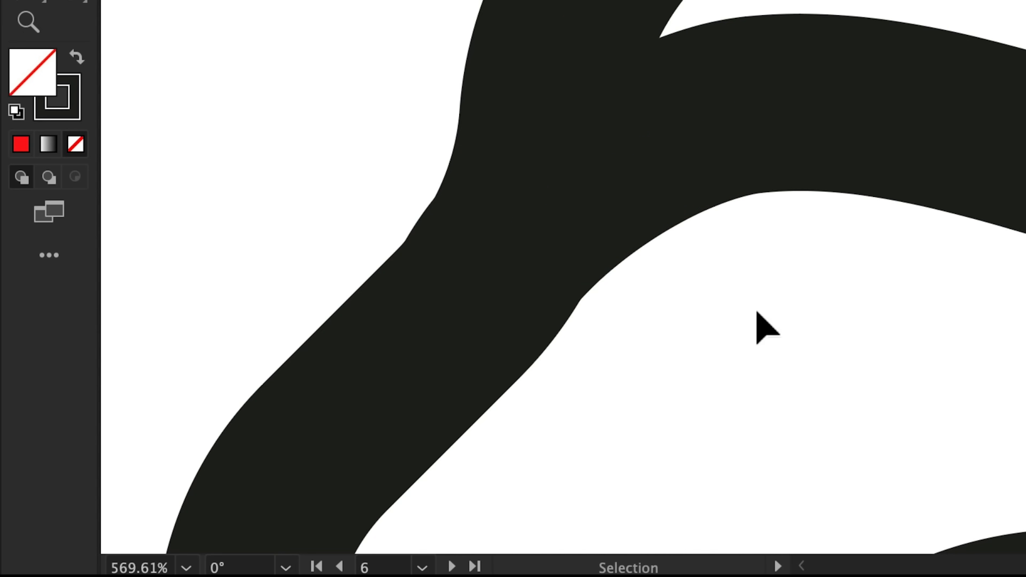
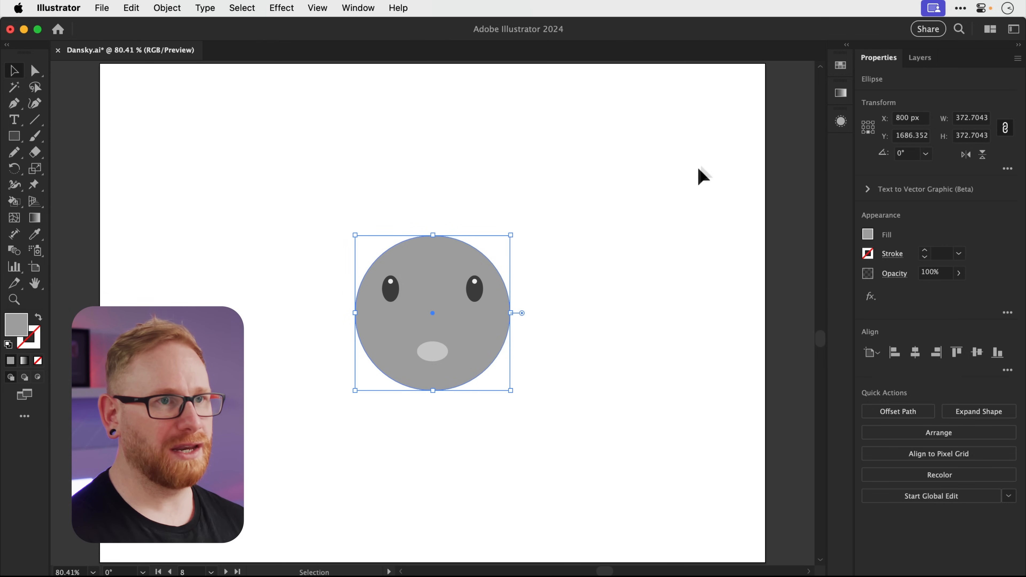
Fill the large face circle with the dark grey swatch C=0 M=0 Y=0 K=70
{"action": "left_click", "coordinate": [839, 68]}
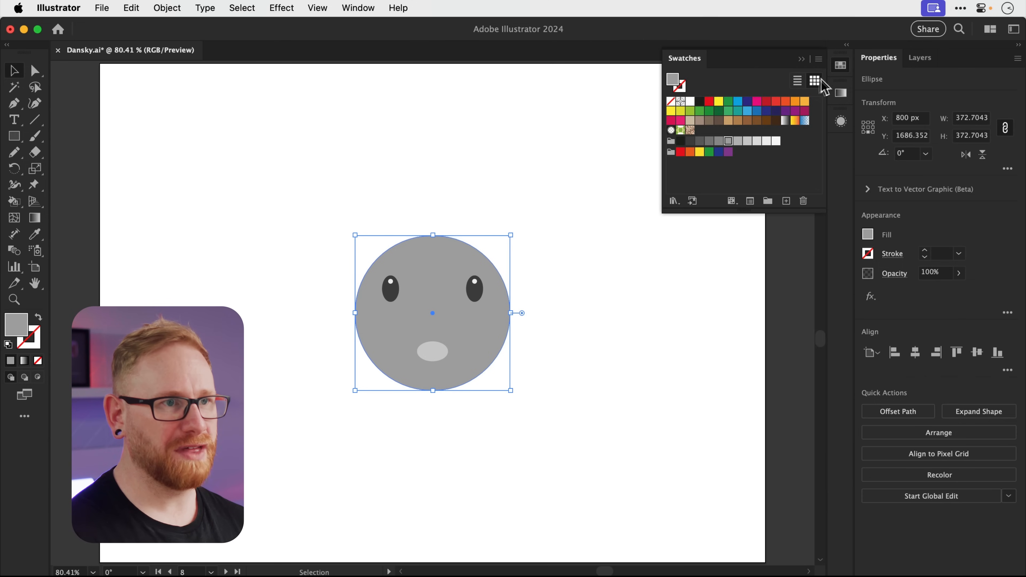
{"action": "left_click", "coordinate": [710, 141]}
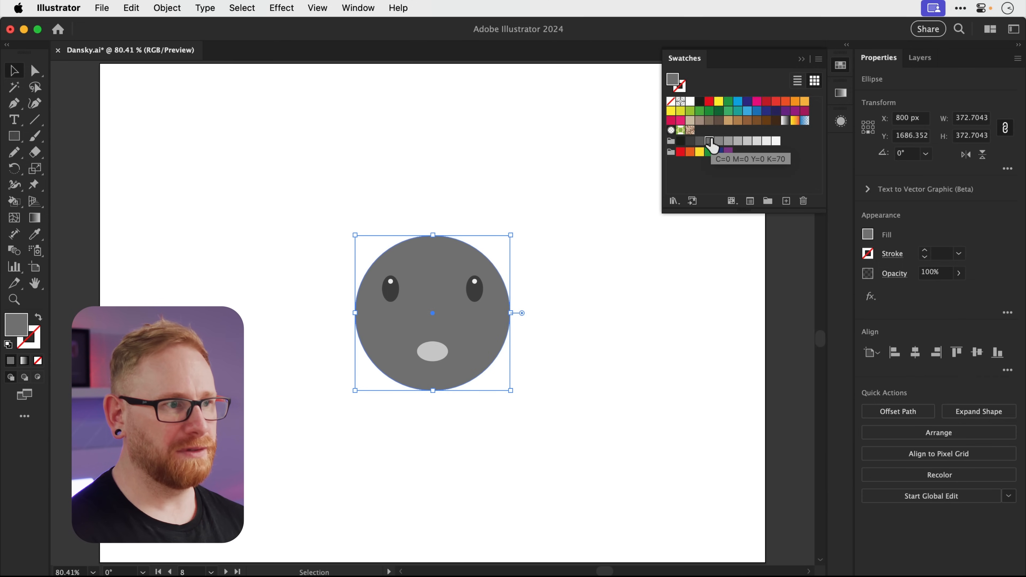
Scale the dark grey face circle down to about 334 px from its bottom anchor and move it slightly up inside the lighter circle
{"action": "key", "text": "s"}
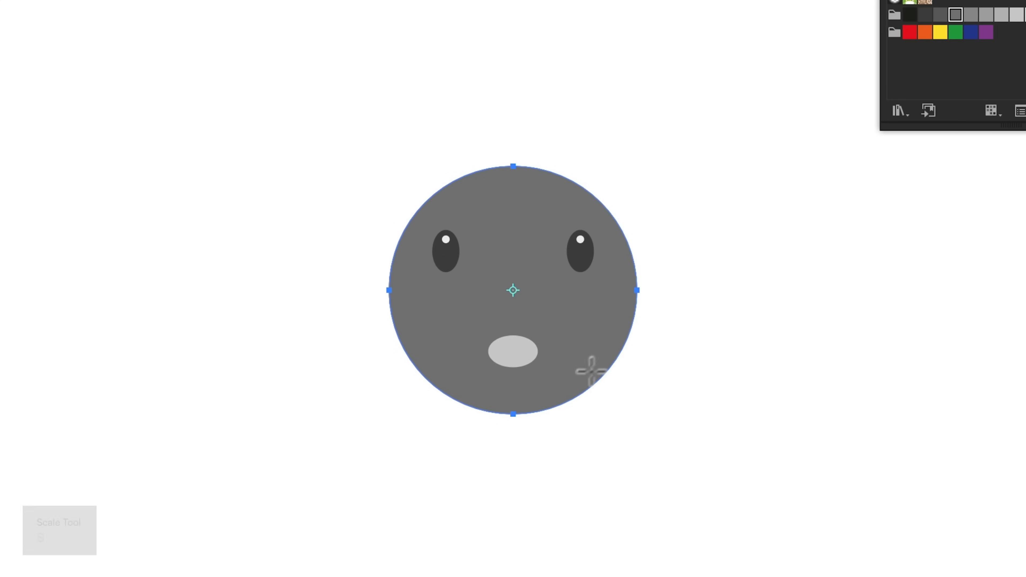
{"action": "left_click", "coordinate": [519, 416]}
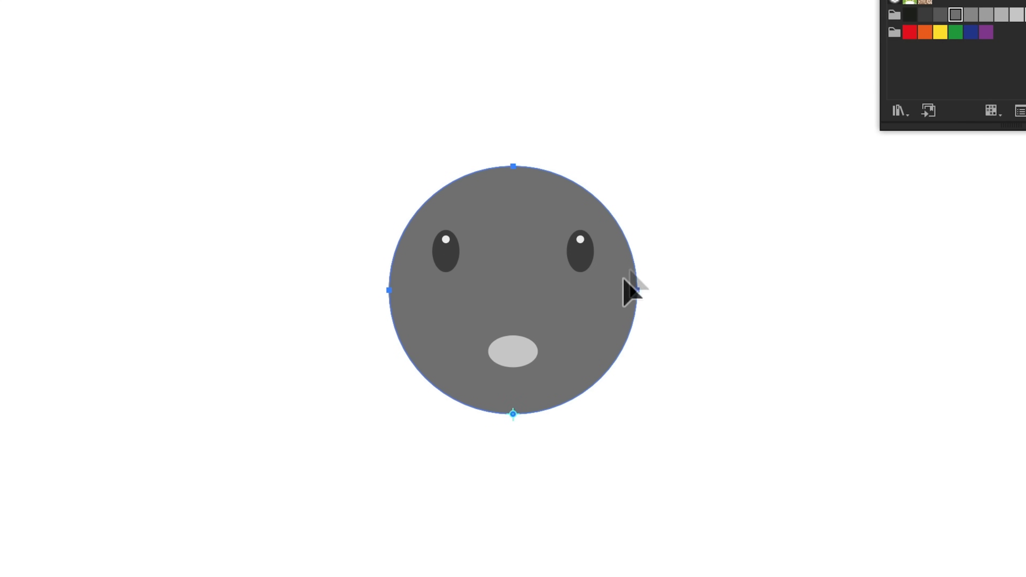
{"action": "left_click_drag", "start_coordinate": [765, 117], "coordinate": [735, 136]}
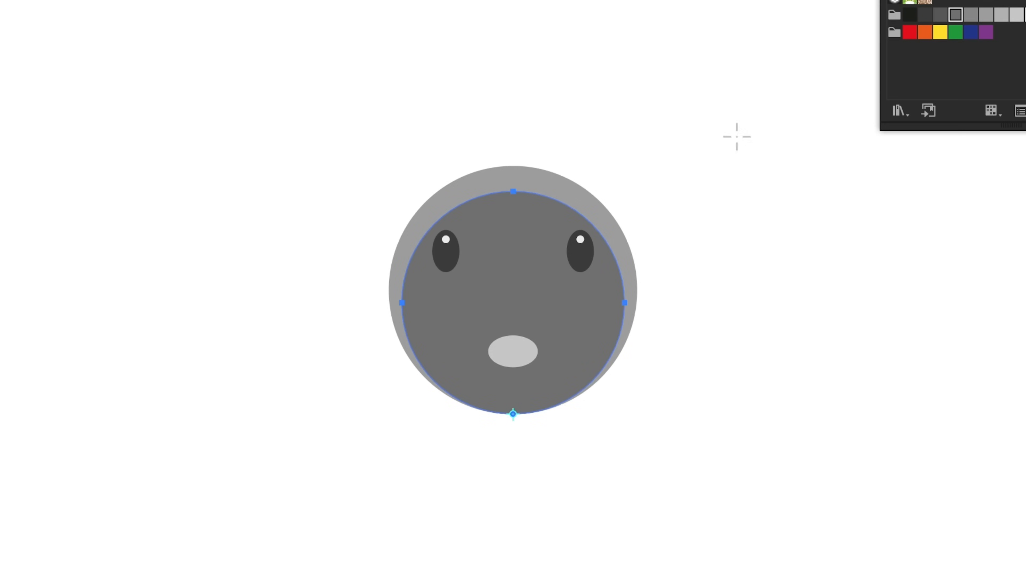
{"action": "key", "text": "v"}
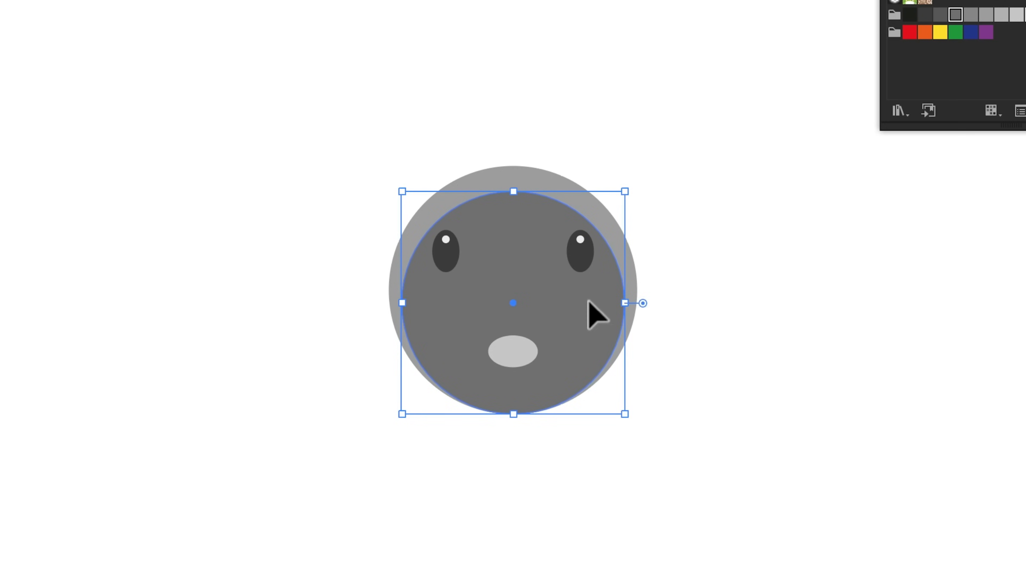
{"action": "left_click_drag", "start_coordinate": [588, 301], "coordinate": [586, 295]}
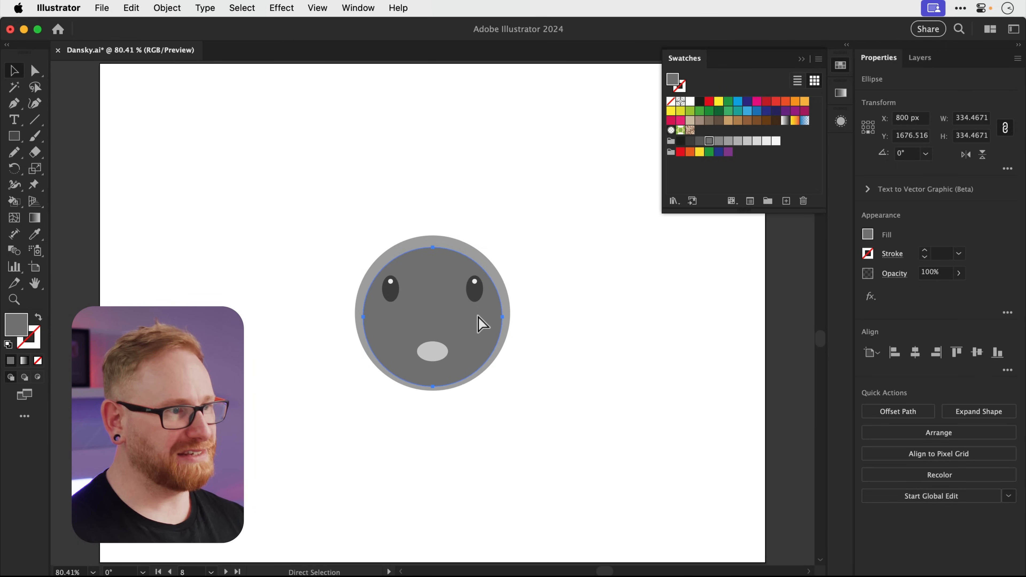
Fill the copied inner face circle with the dark grey sampled from the eye
{"action": "key", "text": "i"}
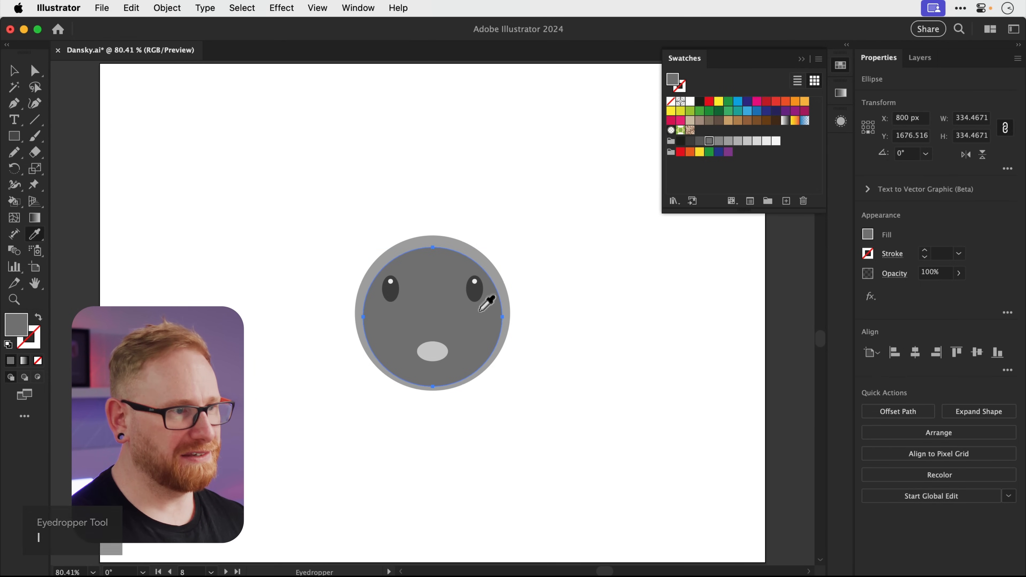
{"action": "left_click", "coordinate": [477, 296]}
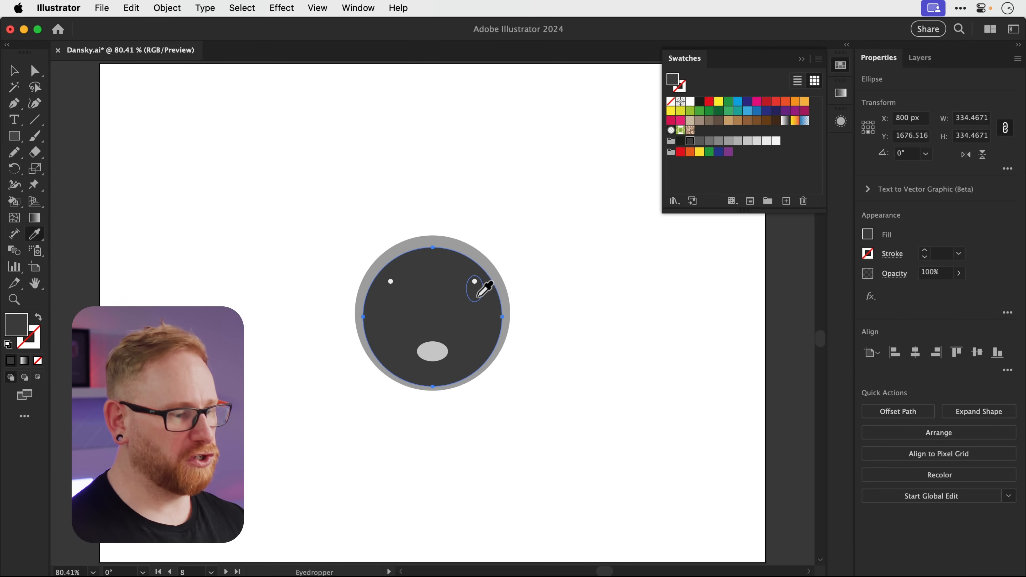
{"action": "key", "text": "v"}
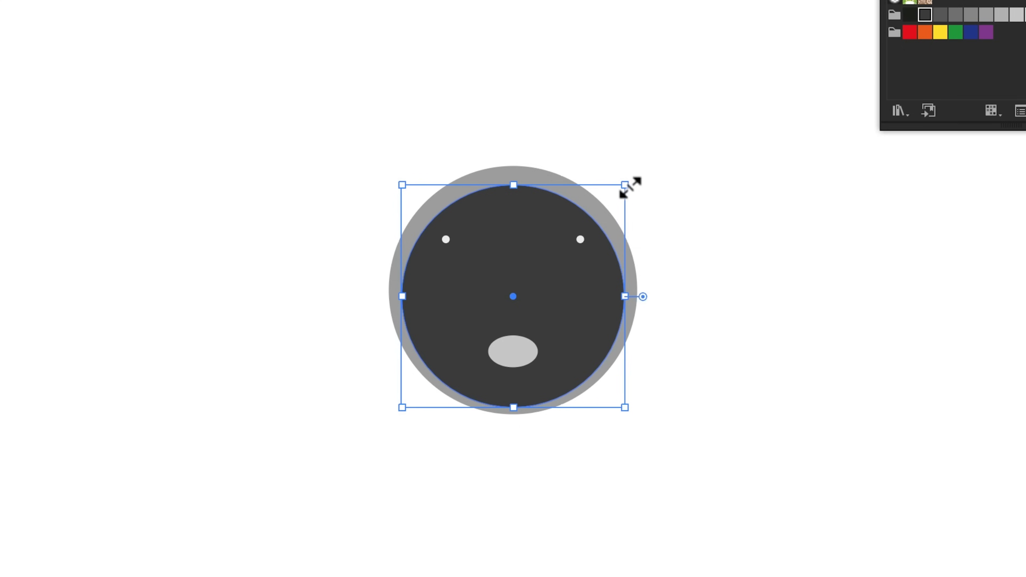
Scale the darkest circle down to about 171 px and move it straight down around the light tongue ellipse as the mouth
{"action": "left_click_drag", "start_coordinate": [502, 246], "coordinate": [484, 266]}
{"action": "left_click_drag", "start_coordinate": [601, 223], "coordinate": [579, 246]}
{"action": "left_click_drag", "start_coordinate": [529, 269], "coordinate": [528, 300]}
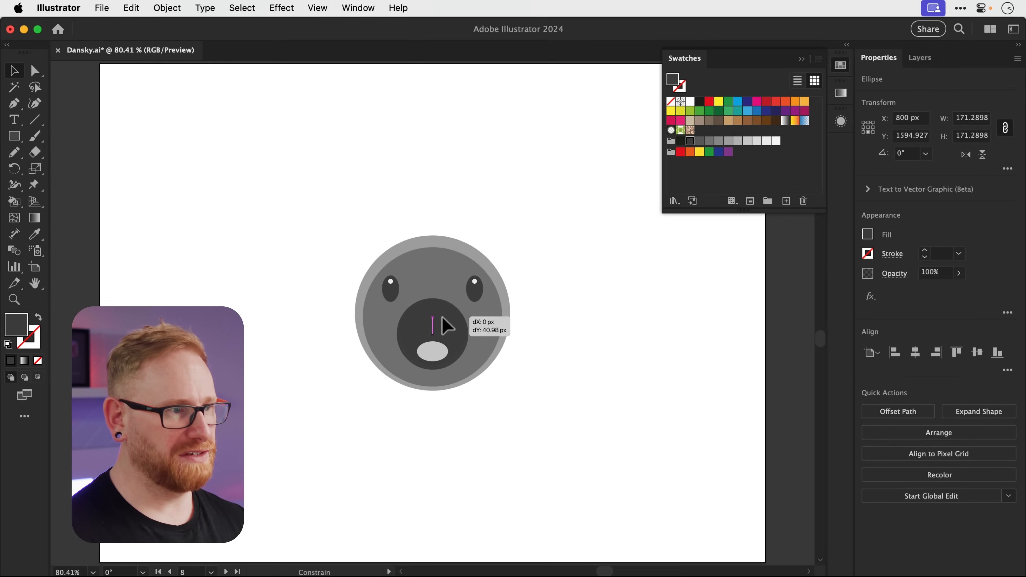
{"action": "left_click_drag", "start_coordinate": [442, 318], "coordinate": [442, 318]}
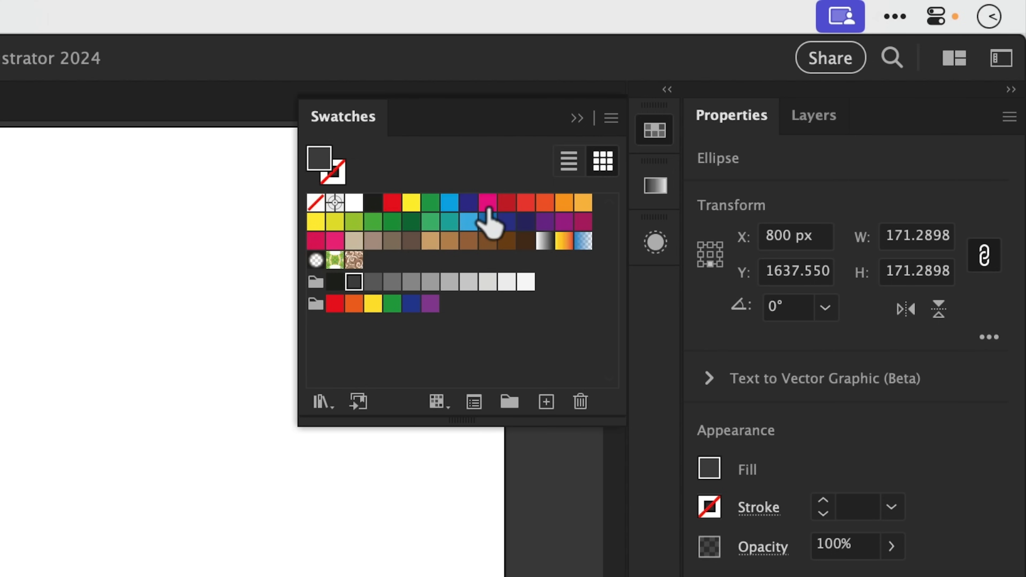
Fill the copied mouth circle with magenta and move it straight up so it overlaps only the mouth's upper part
{"action": "left_click", "coordinate": [757, 101]}
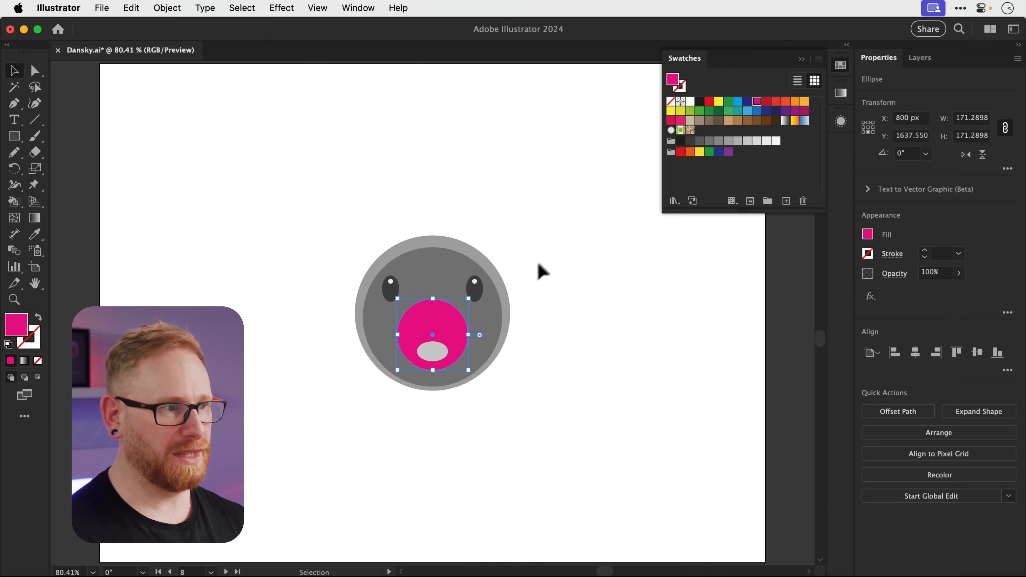
{"action": "left_click_drag", "start_coordinate": [452, 323], "coordinate": [448, 273]}
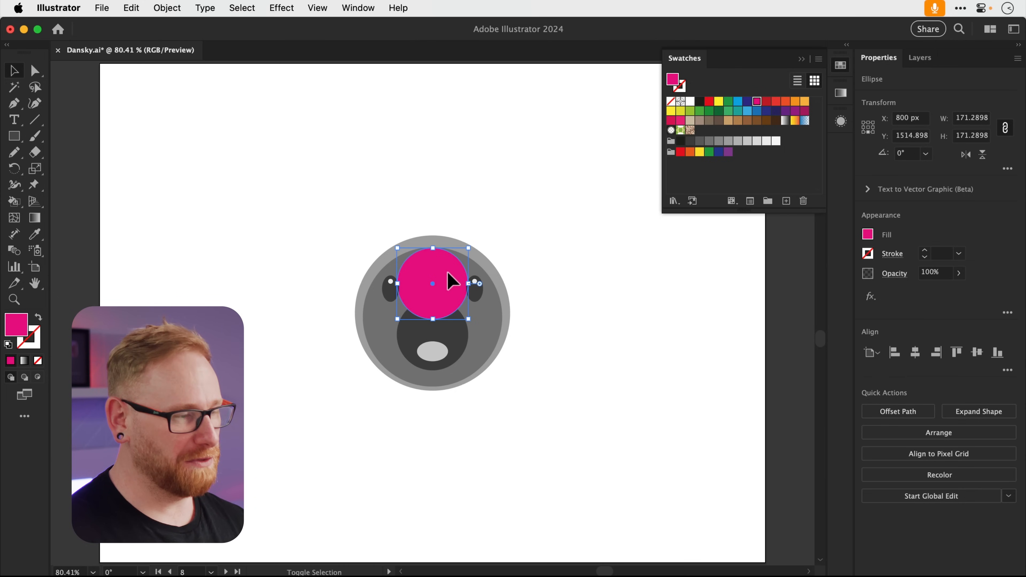
Swap the magenta circle's fill and stroke to check its outline over the mouth, and swap them back
{"action": "key", "text": "shift+x"}
{"action": "left_click", "coordinate": [580, 277]}
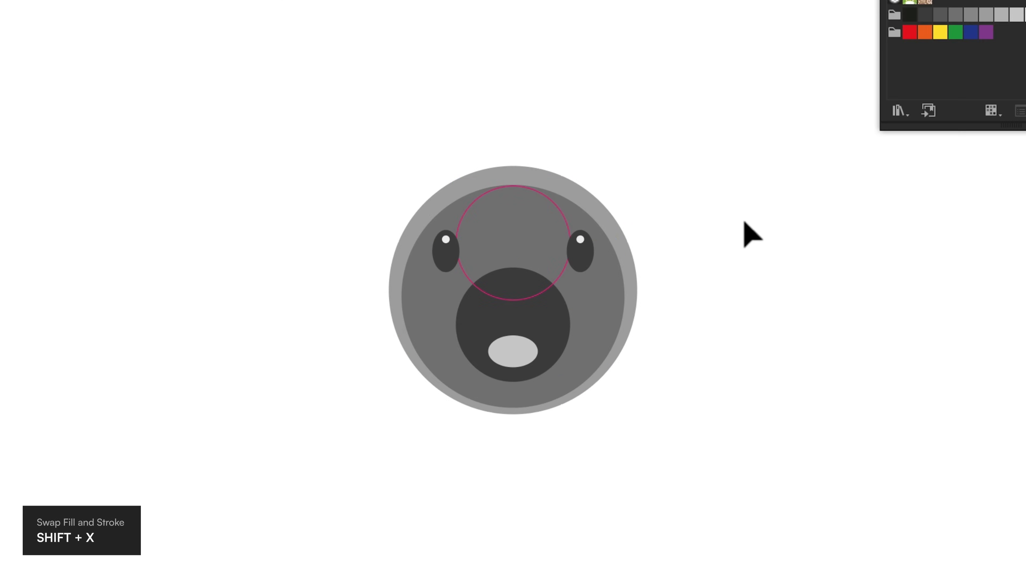
{"action": "mouse_move", "coordinate": [559, 213]}
{"action": "left_mouse_down"}
{"action": "mouse_move", "coordinate": [556, 192]}
{"action": "mouse_move", "coordinate": [555, 215]}
{"action": "mouse_move", "coordinate": [554, 205]}
{"action": "left_mouse_up"}
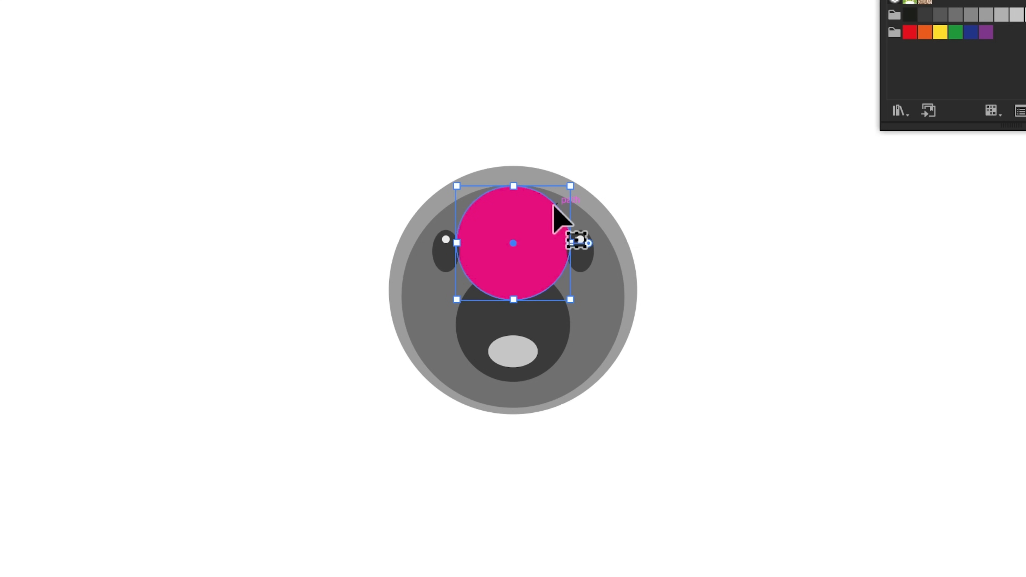
Subtract the magenta circle from the dark mouth circle with Minus Front
{"action": "left_click", "coordinate": [558, 336], "text": "shift"}
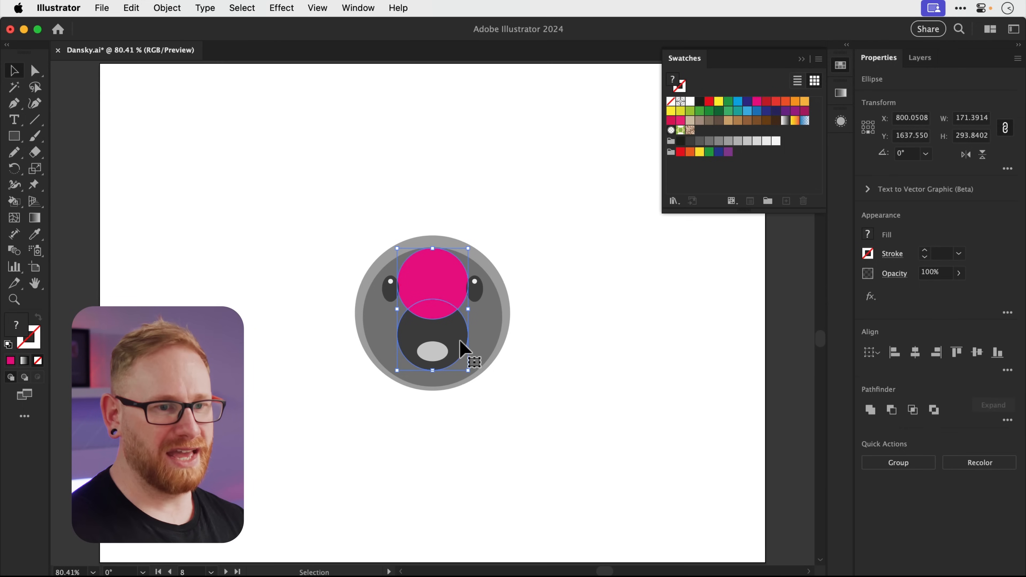
{"action": "left_click", "coordinate": [892, 410]}
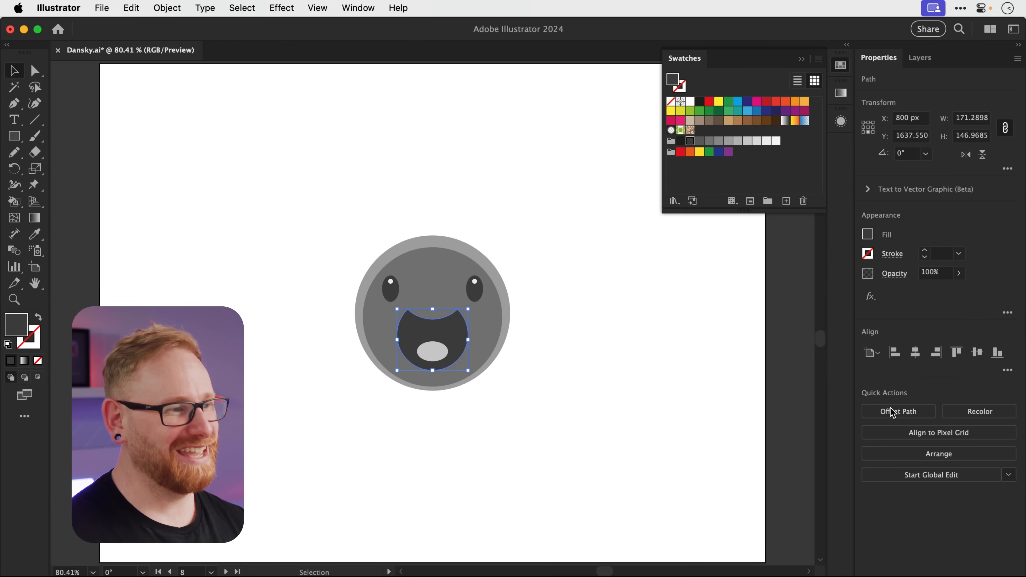
{"action": "left_click", "coordinate": [563, 314]}
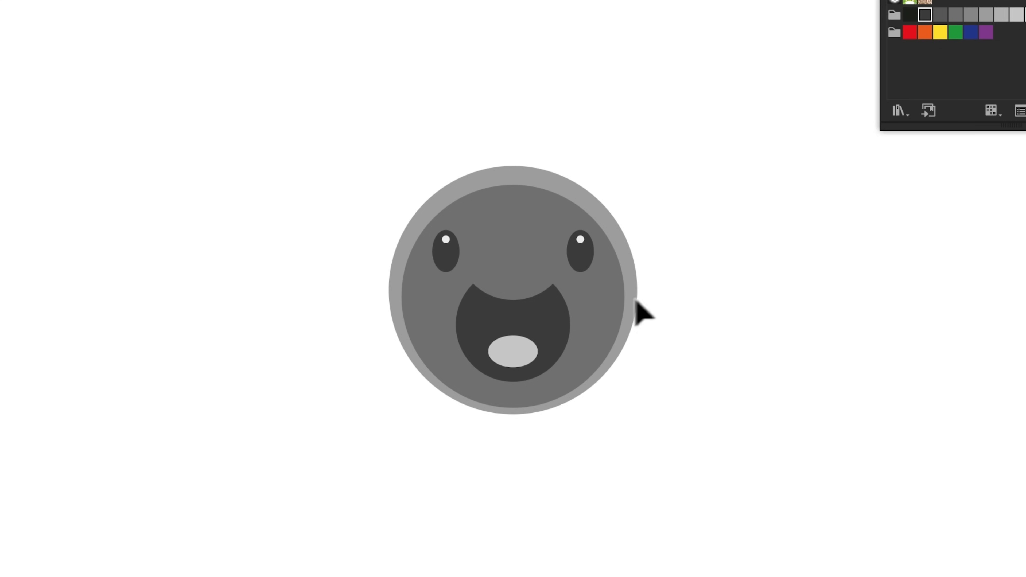
Round the two pointed upper corners of the mouth shape
{"action": "left_click", "coordinate": [561, 306]}
{"action": "key", "text": "a"}
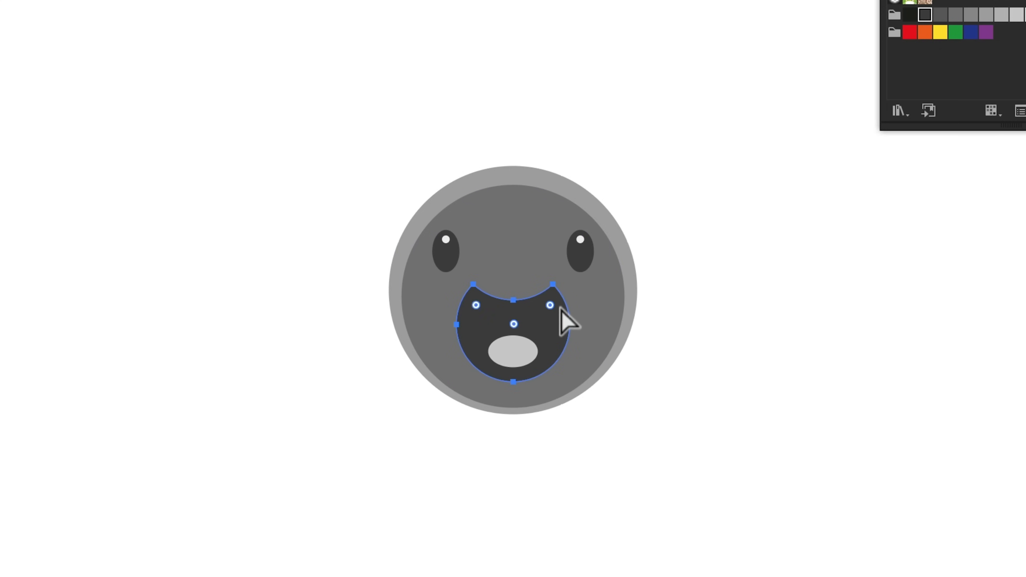
{"action": "mouse_move", "coordinate": [480, 304]}
{"action": "left_mouse_down"}
{"action": "mouse_move", "coordinate": [484, 338]}
{"action": "mouse_move", "coordinate": [480, 321]}
{"action": "mouse_move", "coordinate": [497, 346]}
{"action": "mouse_move", "coordinate": [477, 306]}
{"action": "mouse_move", "coordinate": [480, 323]}
{"action": "left_mouse_up"}
{"action": "key", "text": "v"}
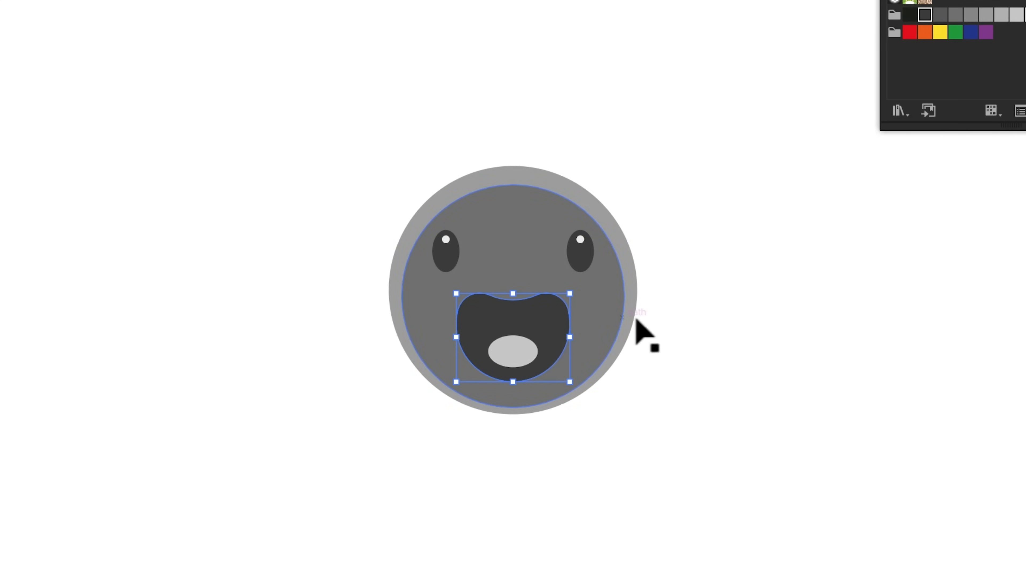
{"action": "left_click", "coordinate": [706, 325]}
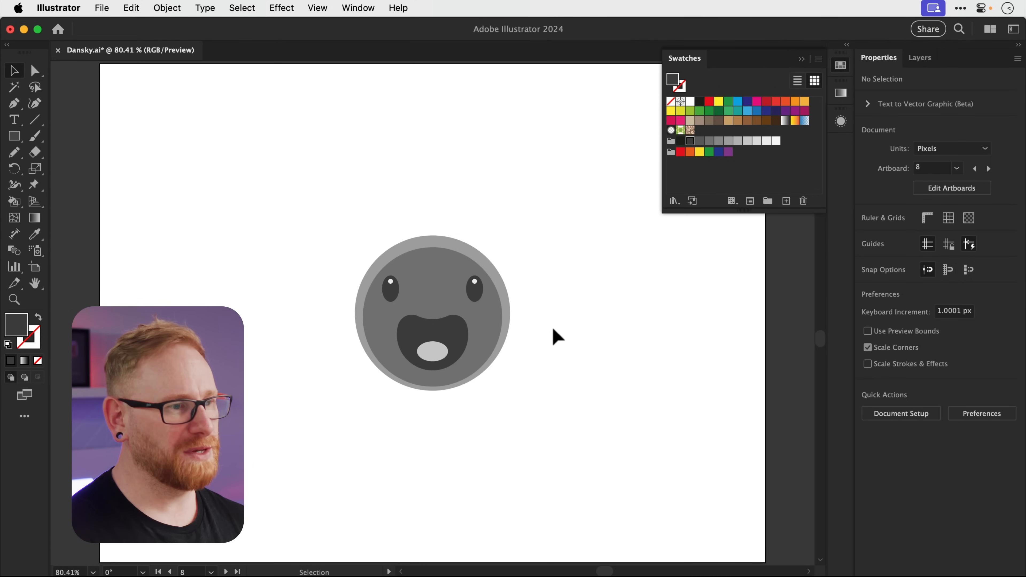
Move the top anchors of both large face circles up about 40 px to form an egg-shaped head
{"action": "key", "text": "a"}
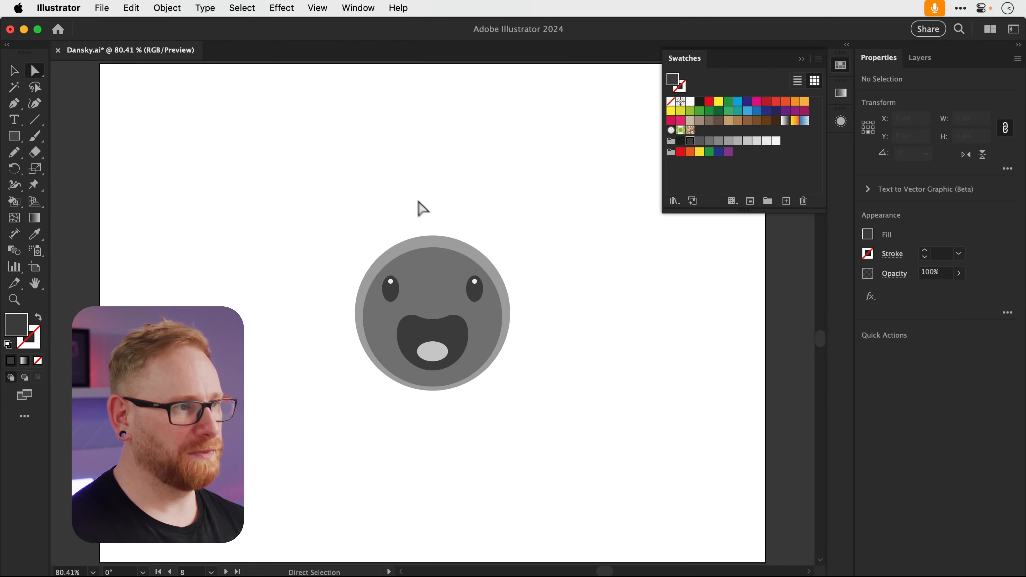
{"action": "left_click_drag", "start_coordinate": [412, 193], "coordinate": [449, 277]}
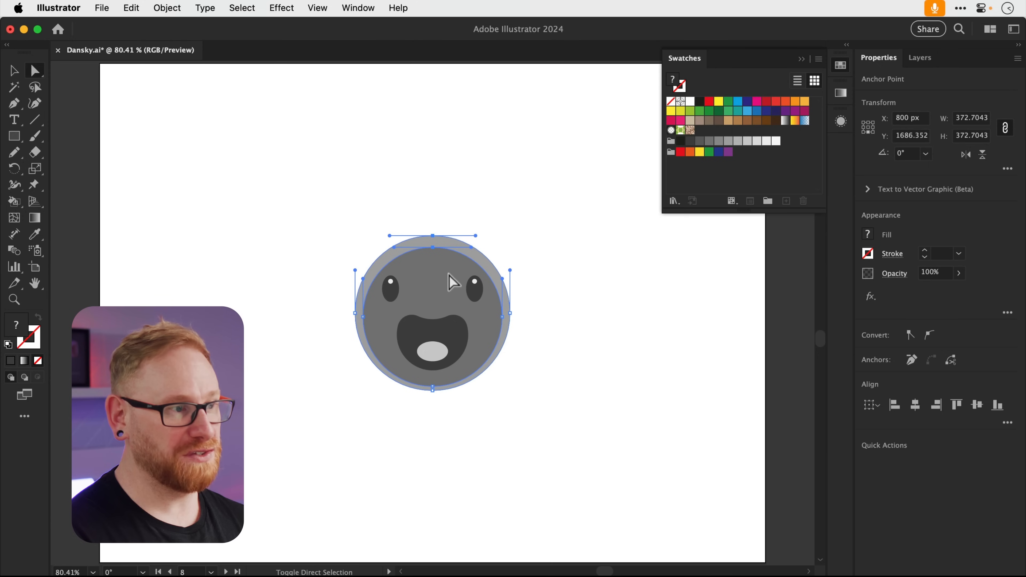
{"action": "key", "text": "shift+Up"}
{"action": "key", "text": "shift+Up"}
{"action": "key", "text": "shift+Up"}
{"action": "key", "text": "shift+Up"}
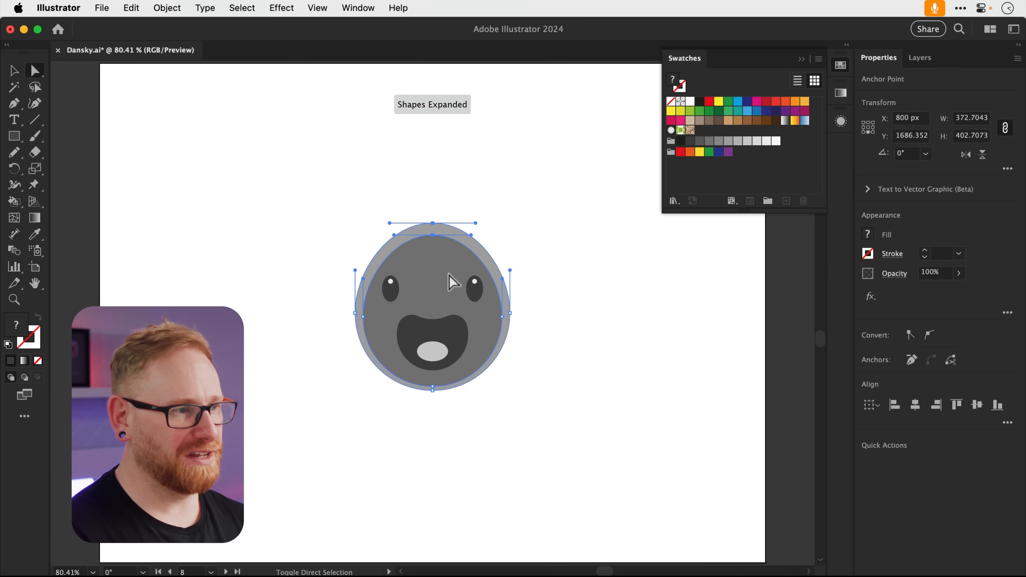
{"action": "key", "text": "shift+Down"}
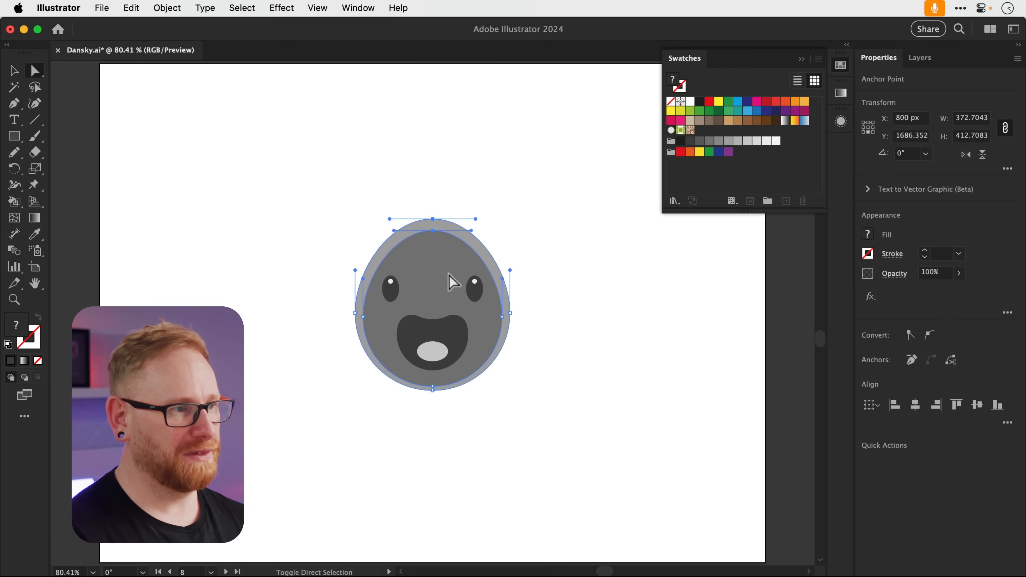
{"action": "key", "text": "v"}
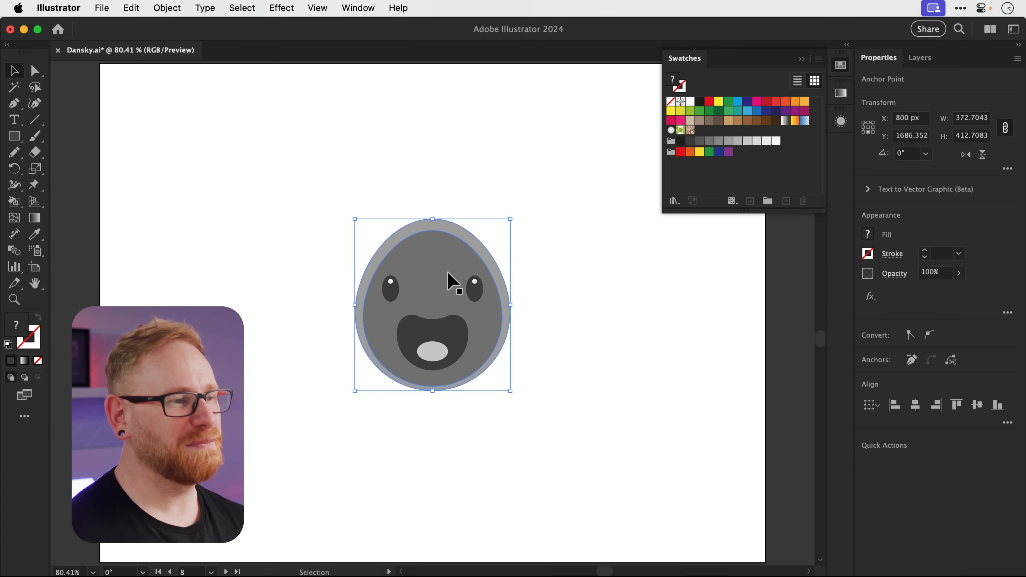
{"action": "left_click", "coordinate": [561, 327]}
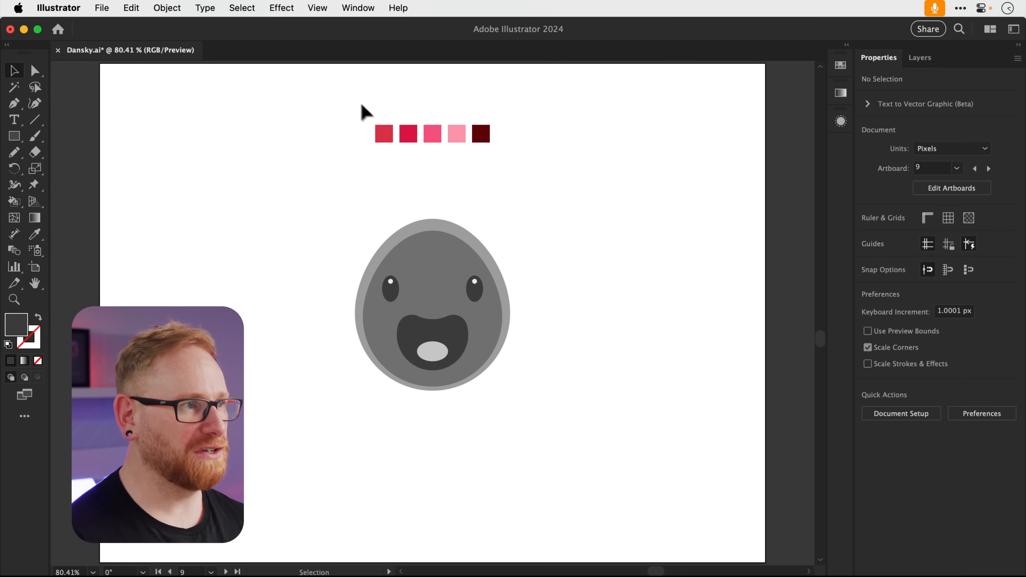
Add the colours of the five red and pink palette squares above the face to the document's swatches
{"action": "left_click_drag", "start_coordinate": [356, 97], "coordinate": [521, 168]}
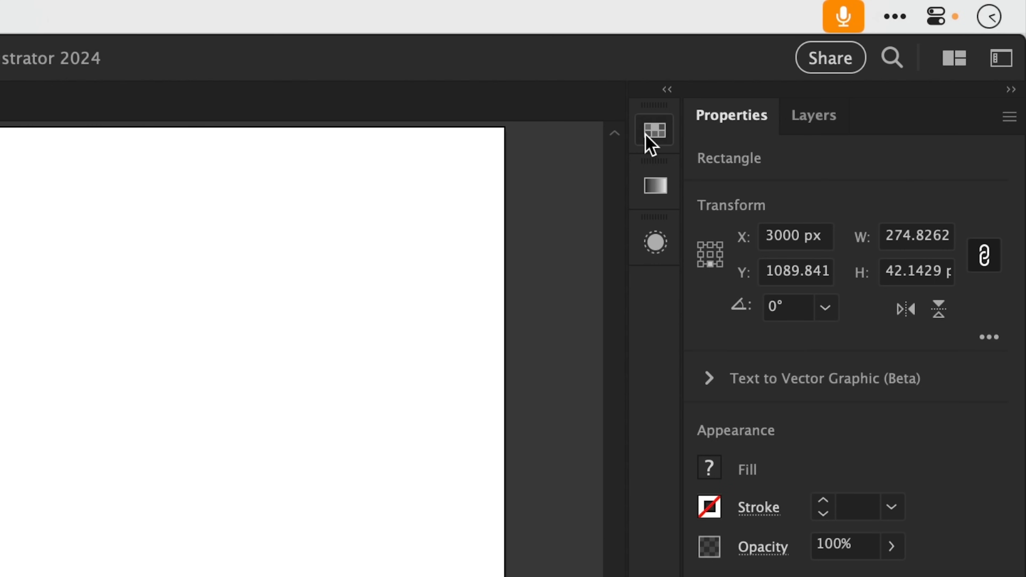
{"action": "left_click", "coordinate": [654, 130]}
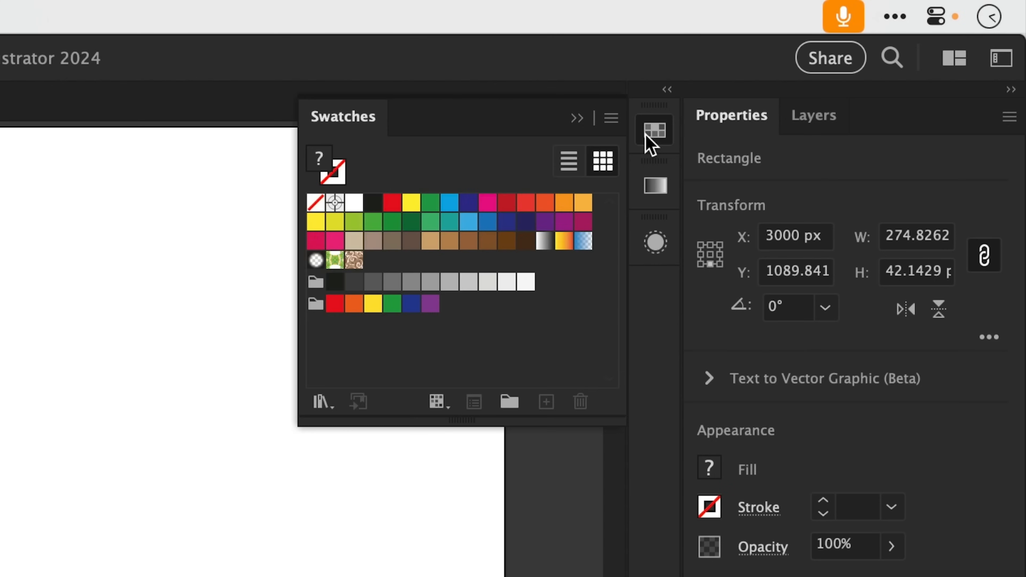
{"action": "left_click", "coordinate": [611, 121]}
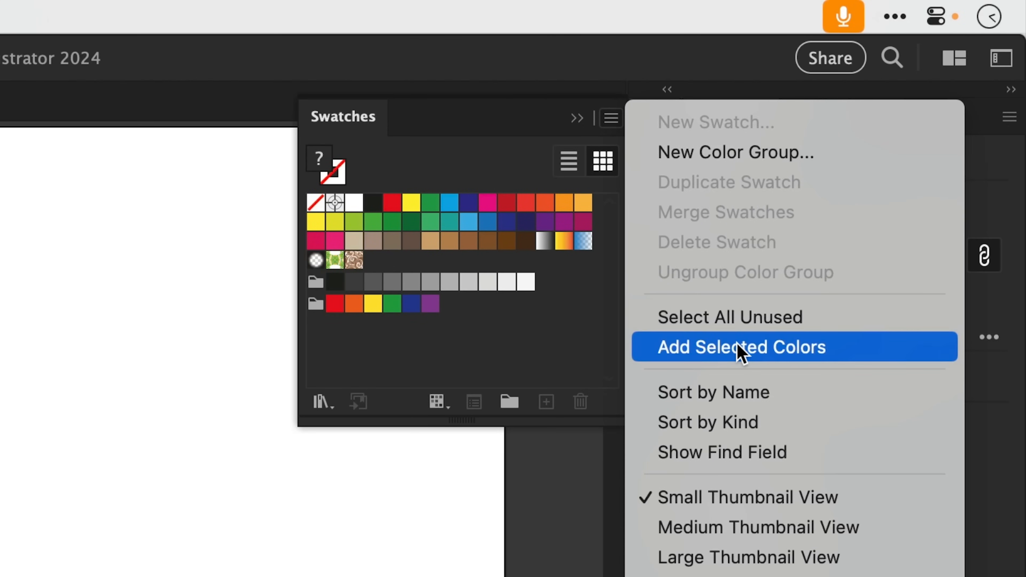
{"action": "left_click", "coordinate": [740, 352]}
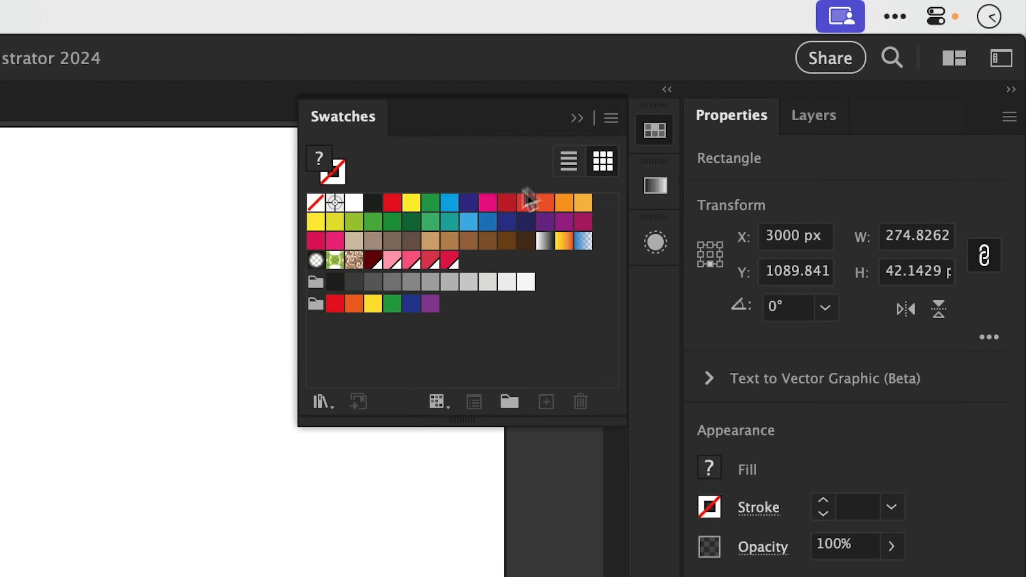
{"action": "left_click", "coordinate": [649, 131]}
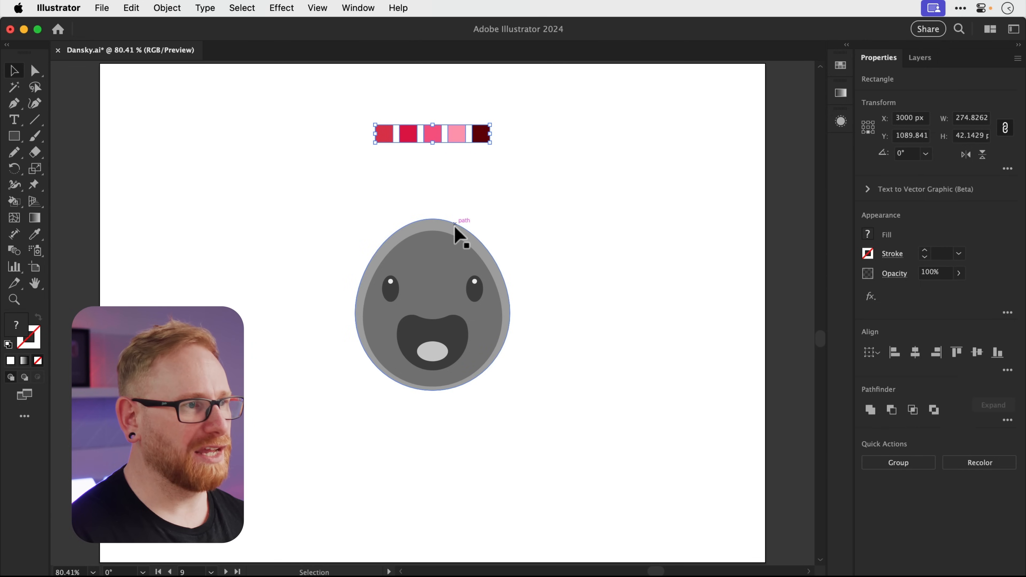
Recolour the outer head shape with the crimson second palette square and the inner face with the pink third one
{"action": "left_click", "coordinate": [456, 229]}
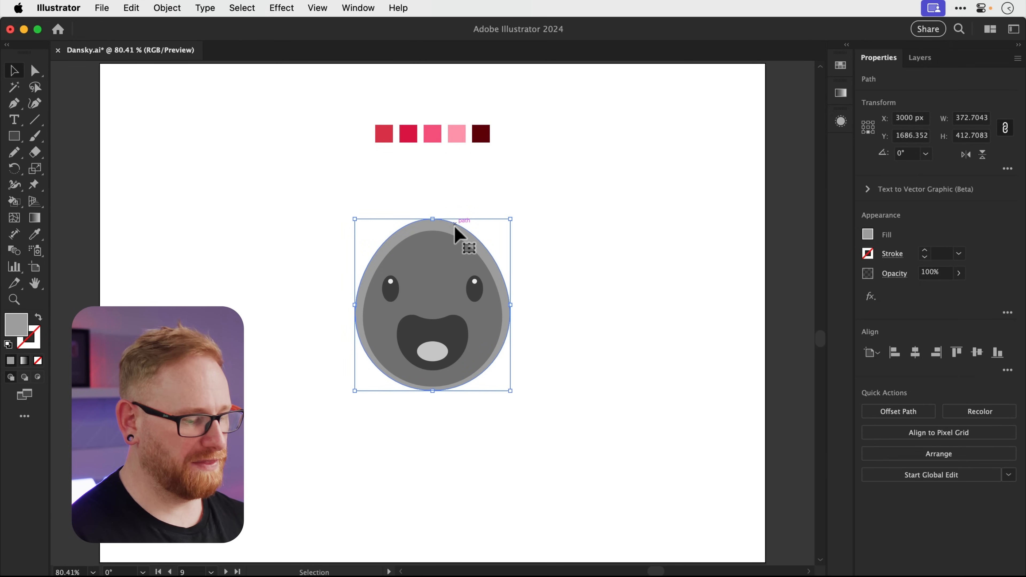
{"action": "key", "text": "i"}
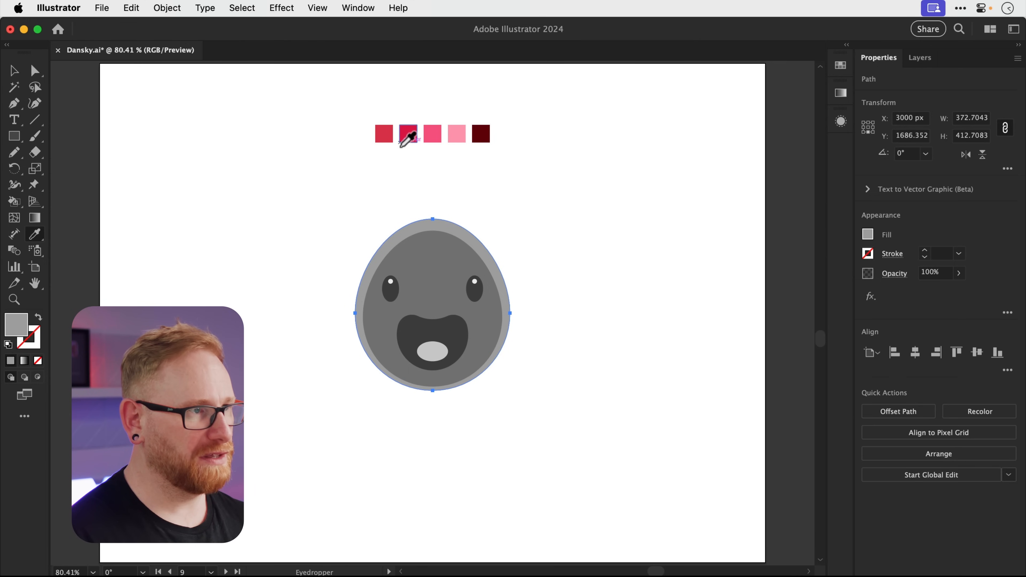
{"action": "left_click", "coordinate": [408, 137]}
{"action": "key", "text": "v"}
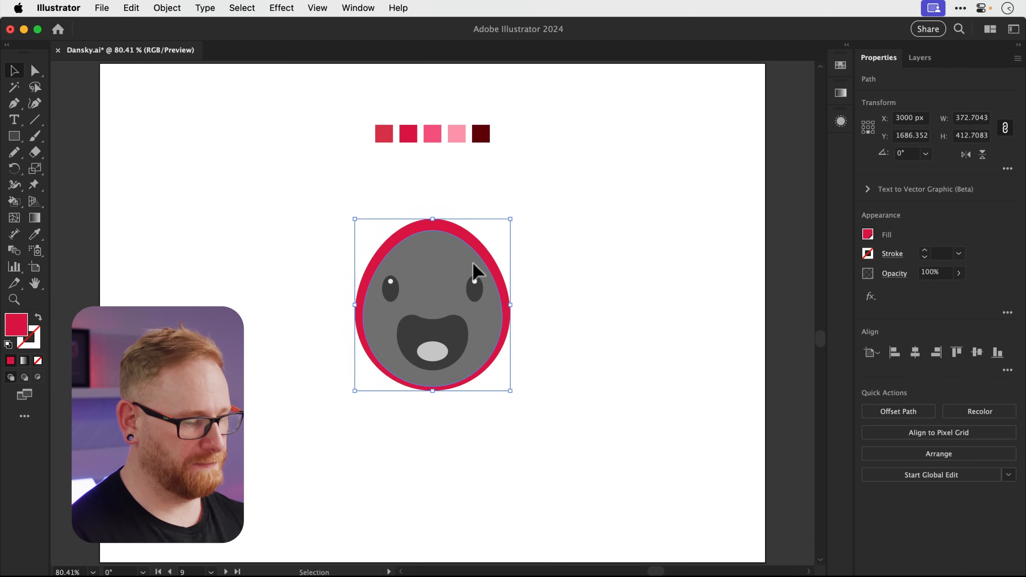
{"action": "left_click", "coordinate": [477, 271]}
{"action": "key", "text": "i"}
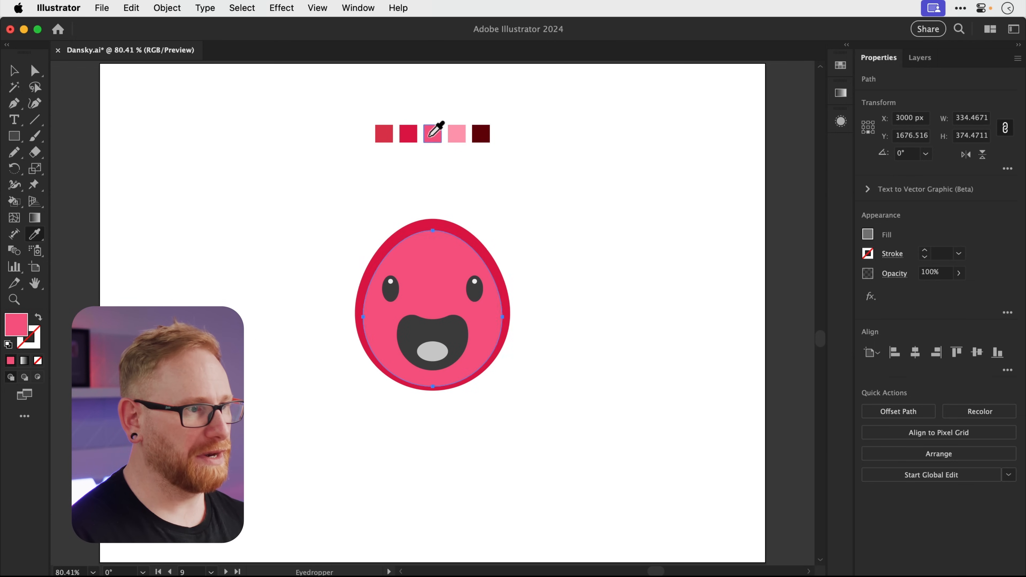
Recolour both eyes and the mouth with the dark maroon fifth palette square
{"action": "left_click", "coordinate": [430, 137]}
{"action": "key", "text": "v"}
{"action": "left_click", "coordinate": [391, 289]}
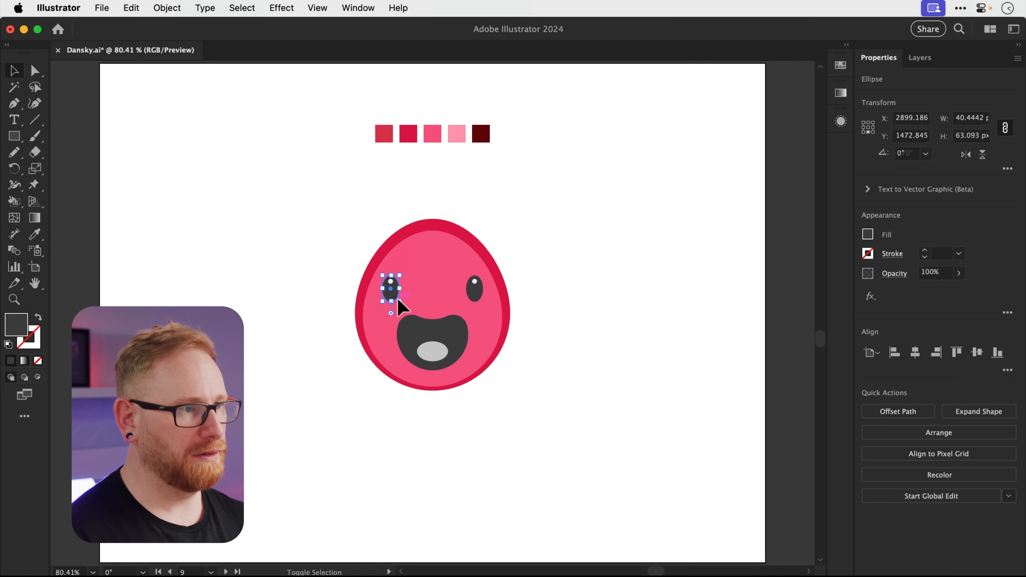
{"action": "left_click", "coordinate": [475, 295], "text": "shift"}
{"action": "left_click", "coordinate": [457, 326], "text": "shift"}
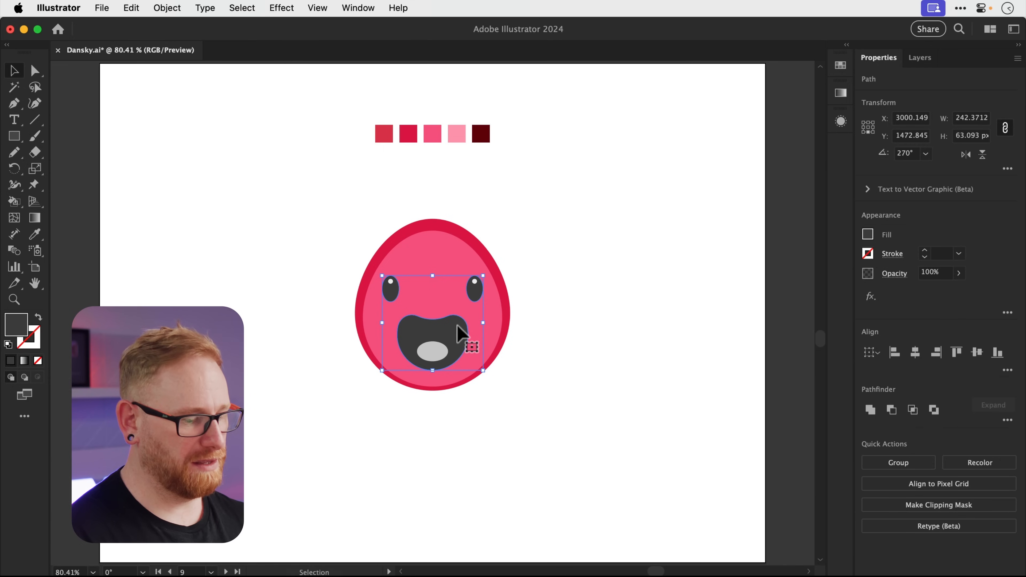
{"action": "key", "text": "i"}
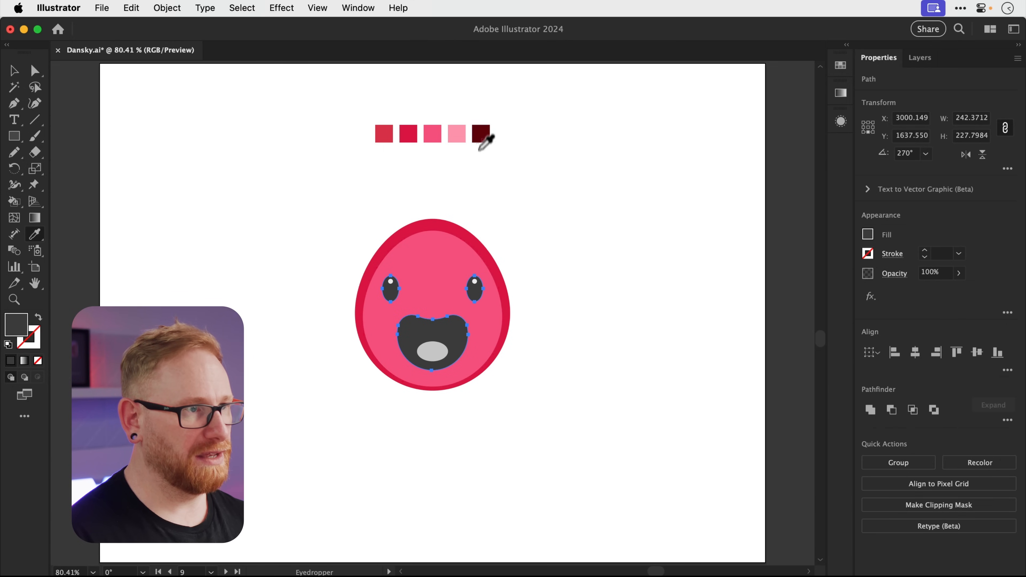
{"action": "left_click", "coordinate": [481, 141]}
{"action": "key", "text": "v"}
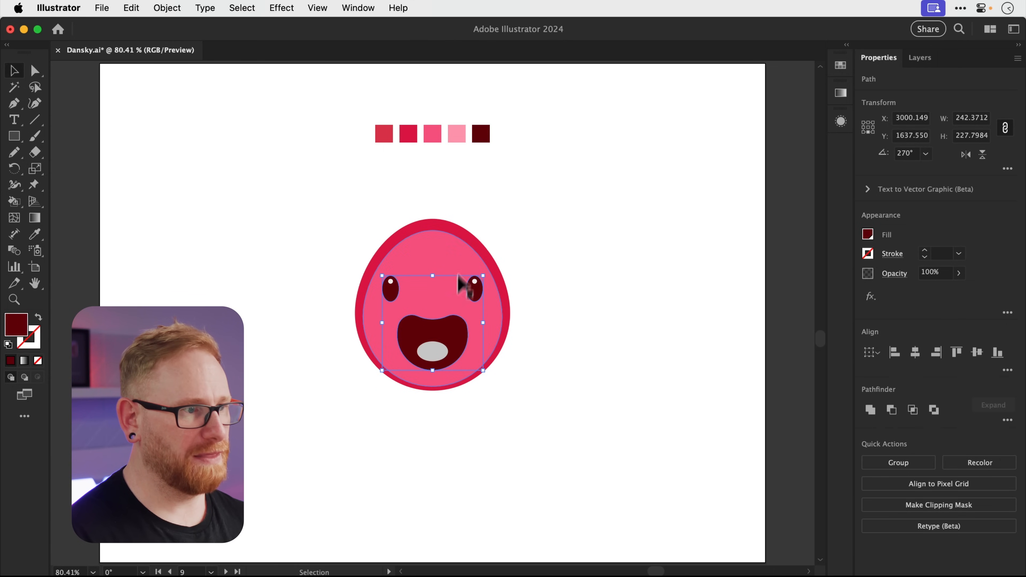
Recolour the tongue ellipse inside the mouth with the red first palette square
{"action": "left_click", "coordinate": [440, 355]}
{"action": "key", "text": "i"}
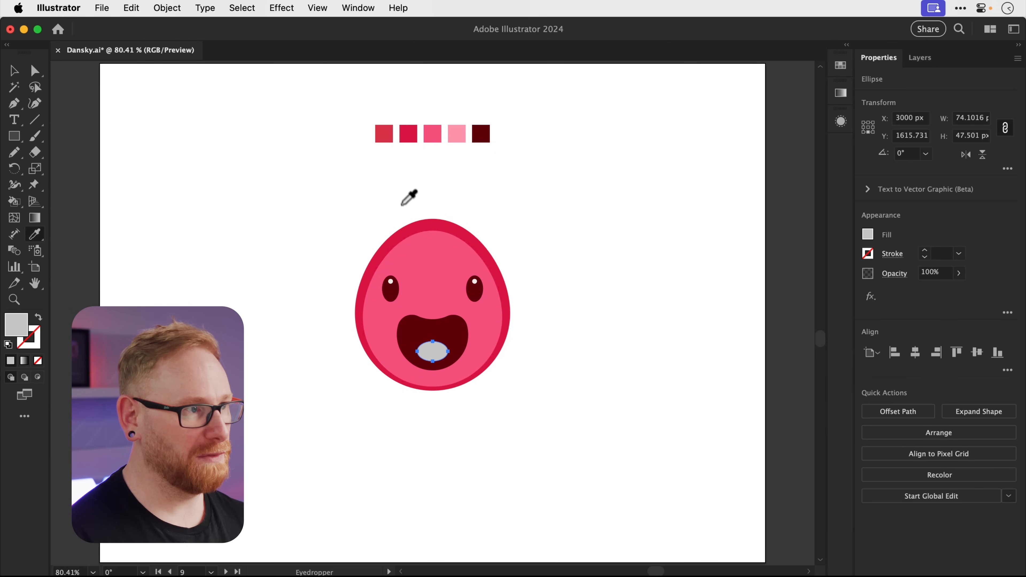
{"action": "left_click", "coordinate": [387, 141]}
{"action": "key", "text": "v"}
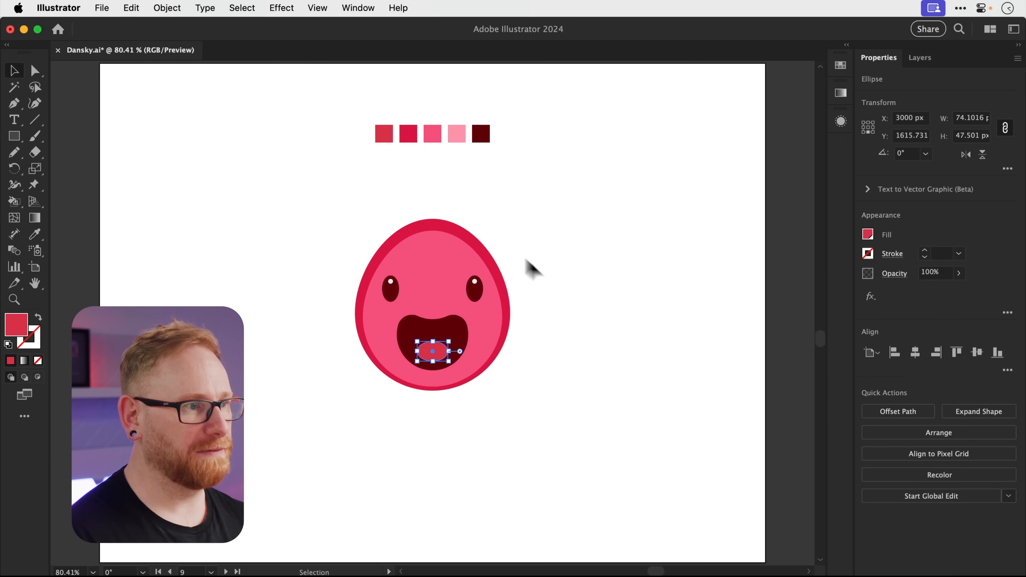
{"action": "left_click", "coordinate": [555, 287]}
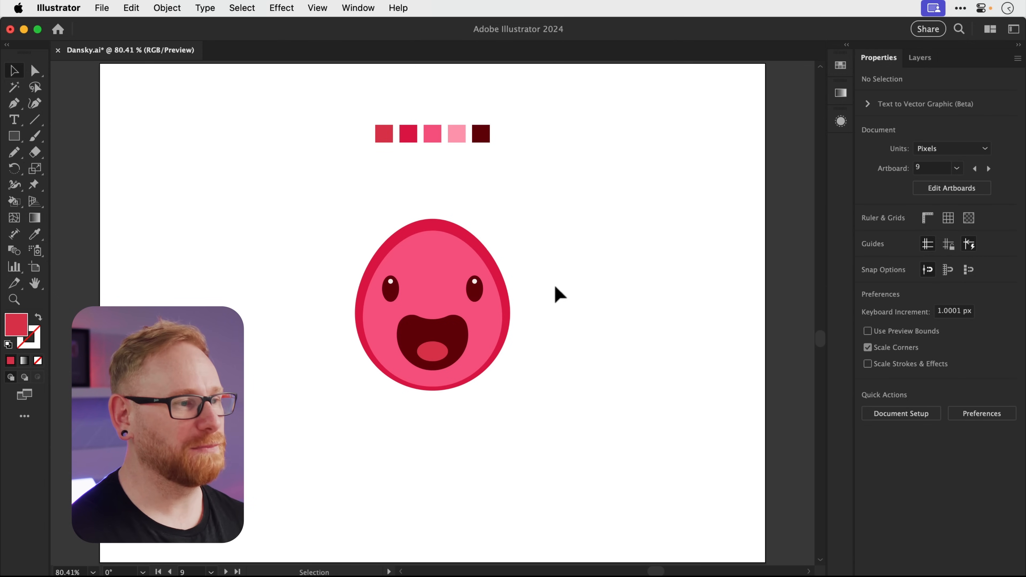
Fill the inner face with a white-to-black linear gradient running diagonally from its lower left to its upper right at about 49°
{"action": "left_click", "coordinate": [437, 262]}
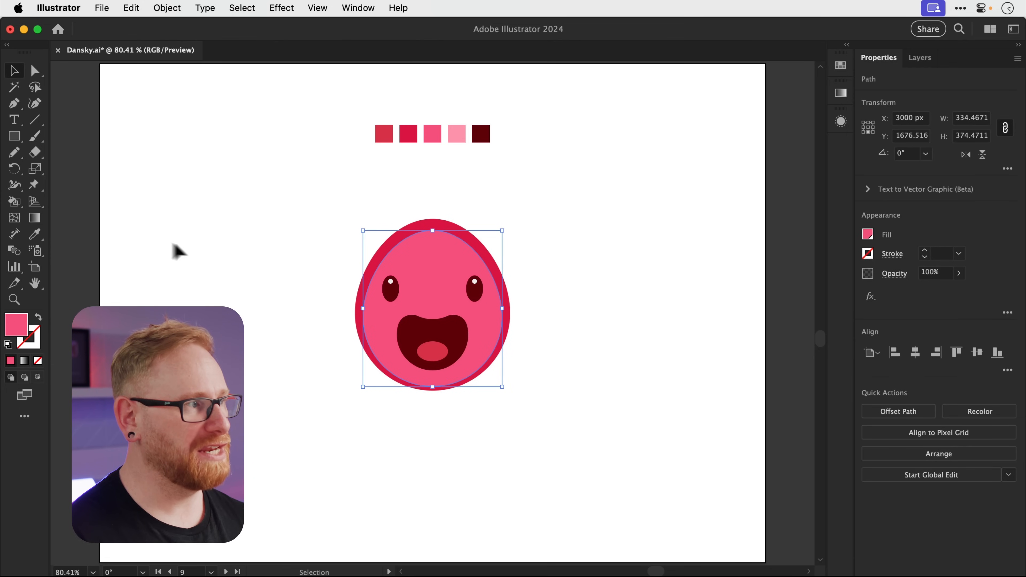
{"action": "left_click", "coordinate": [35, 219]}
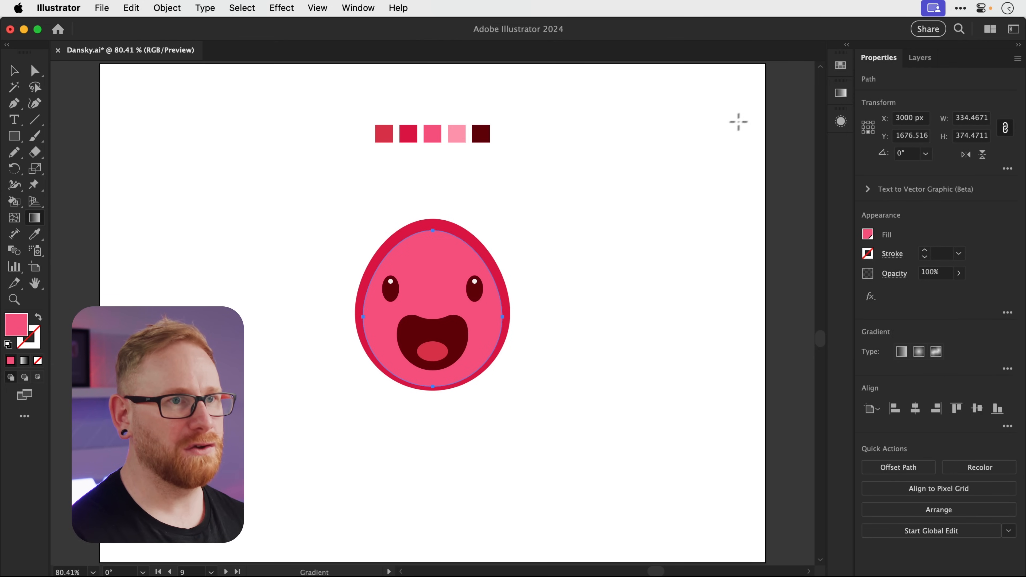
{"action": "left_click", "coordinate": [840, 94]}
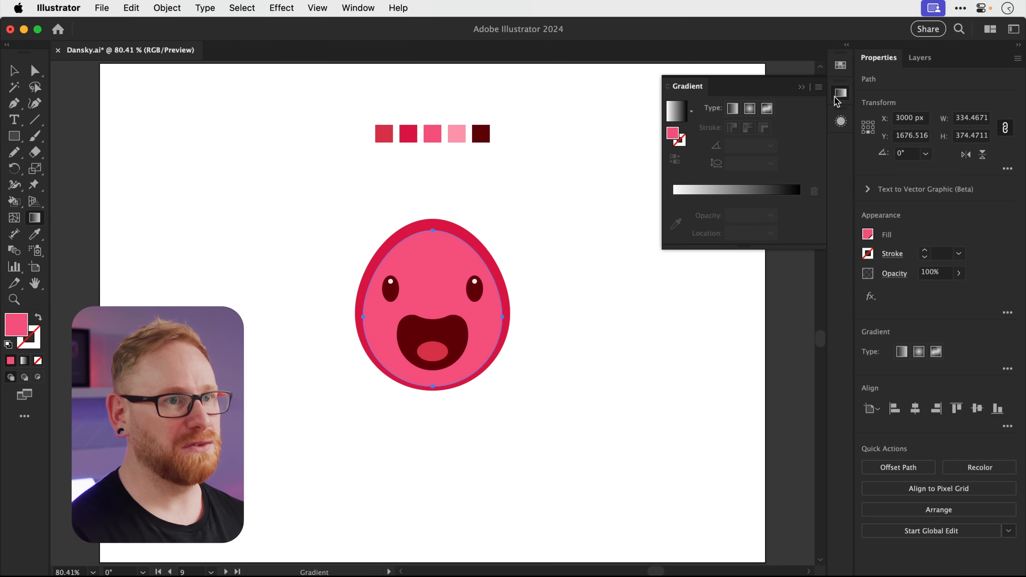
{"action": "left_click", "coordinate": [840, 94]}
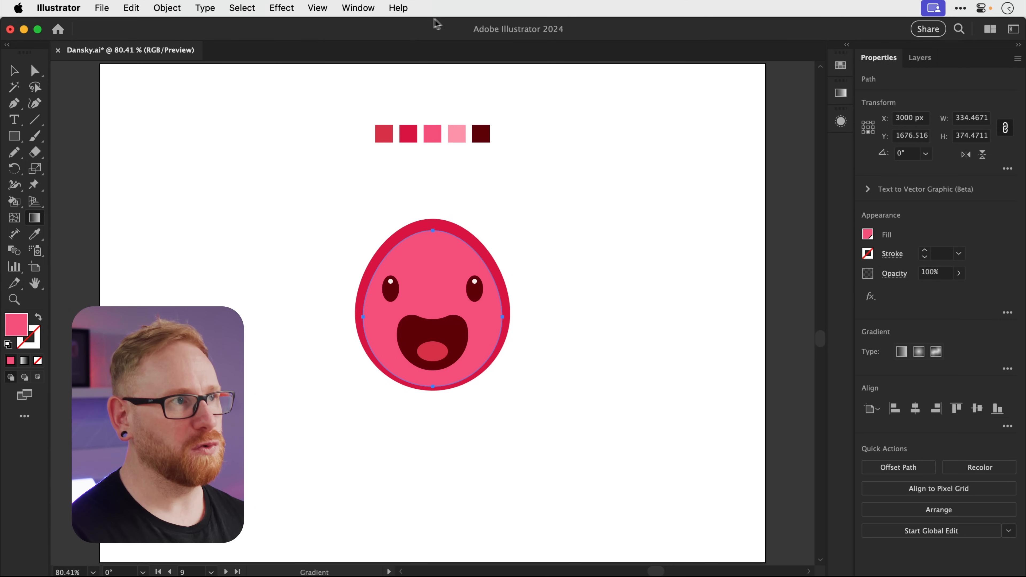
{"action": "left_click", "coordinate": [357, 8]}
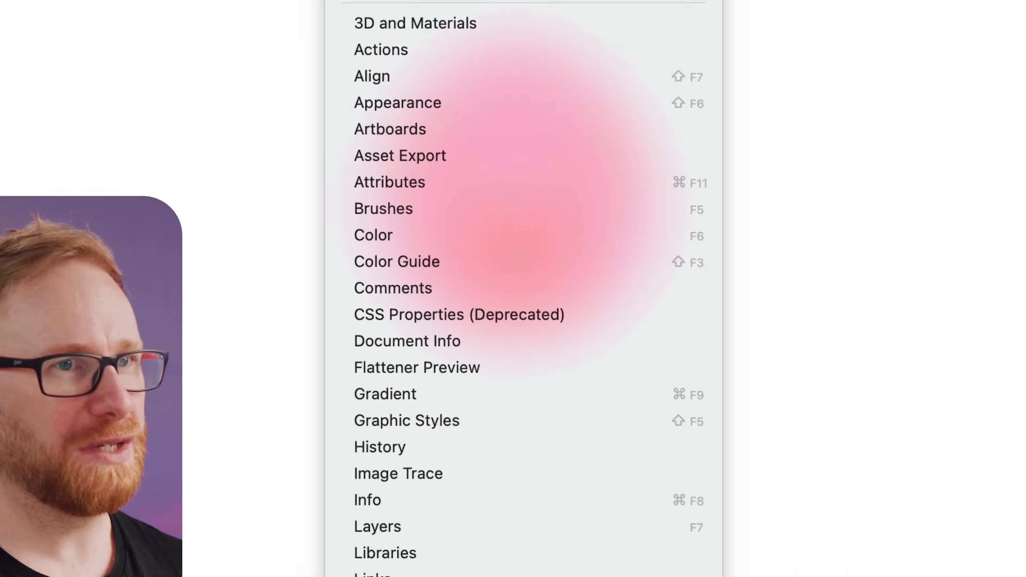
{"action": "left_click", "coordinate": [366, 8]}
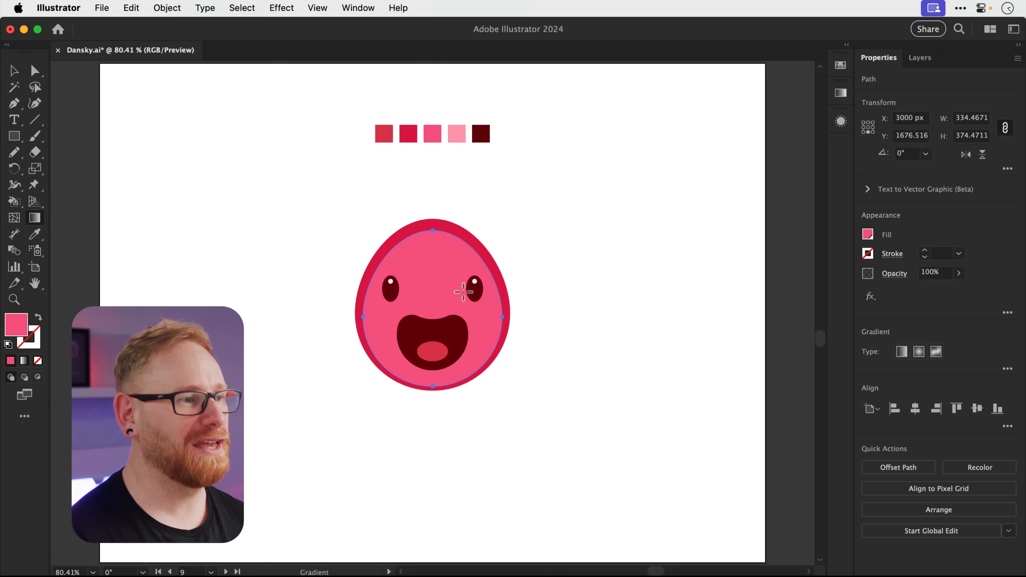
{"action": "left_click", "coordinate": [841, 94]}
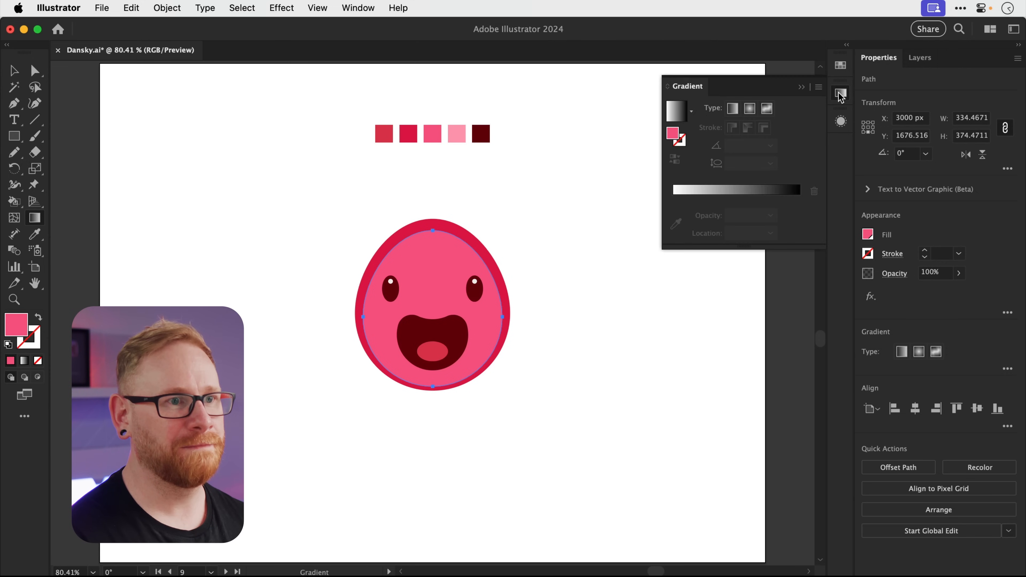
{"action": "left_click", "coordinate": [768, 193]}
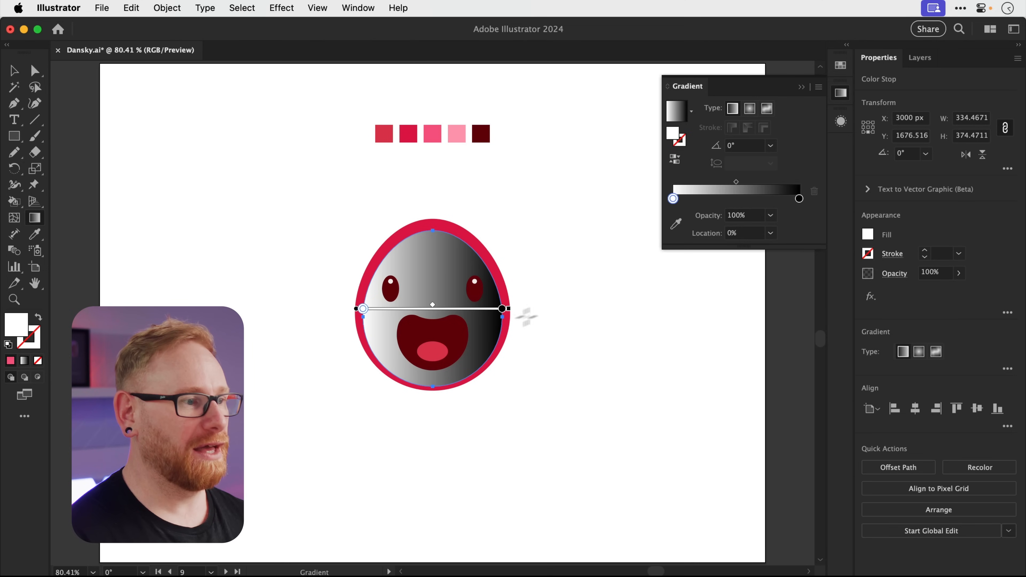
{"action": "left_click_drag", "start_coordinate": [390, 371], "coordinate": [499, 246]}
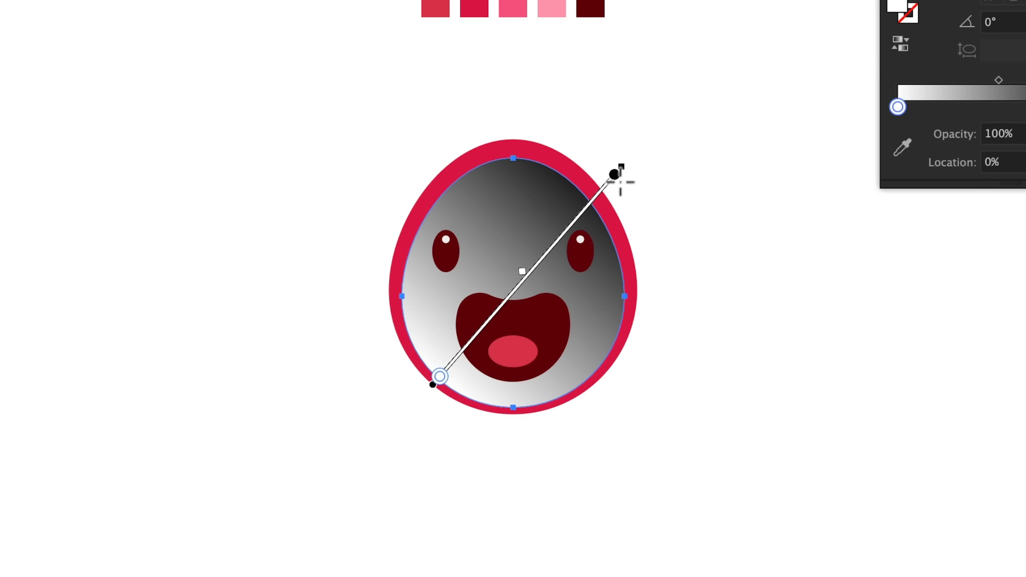
{"action": "left_click_drag", "start_coordinate": [620, 183], "coordinate": [615, 186]}
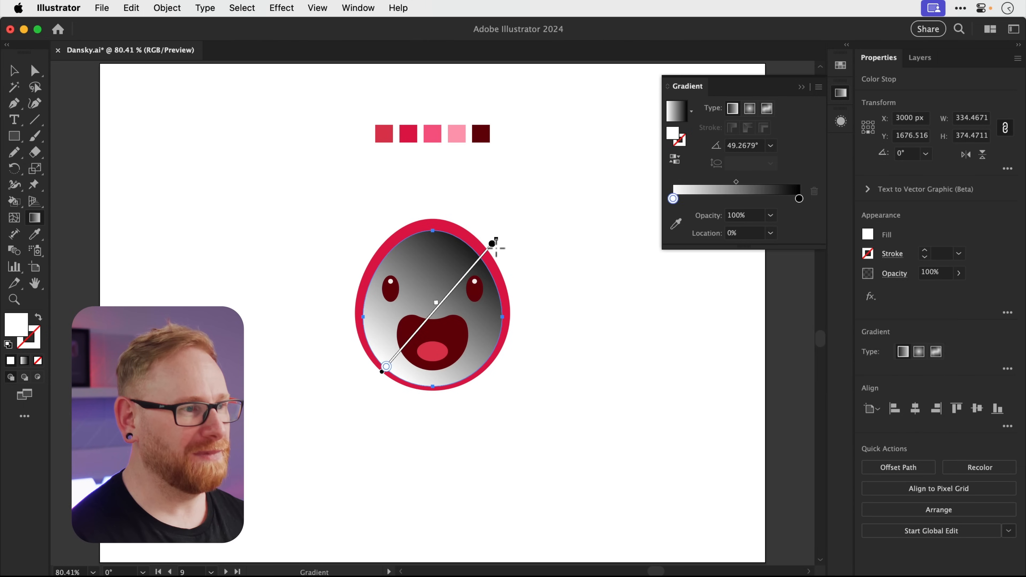
Set the inner face gradient's black stop to the light pink swatch at about 78% and its white stop to the R=244 G=77 B=124 pink swatch
{"action": "double_click", "coordinate": [610, 180]}
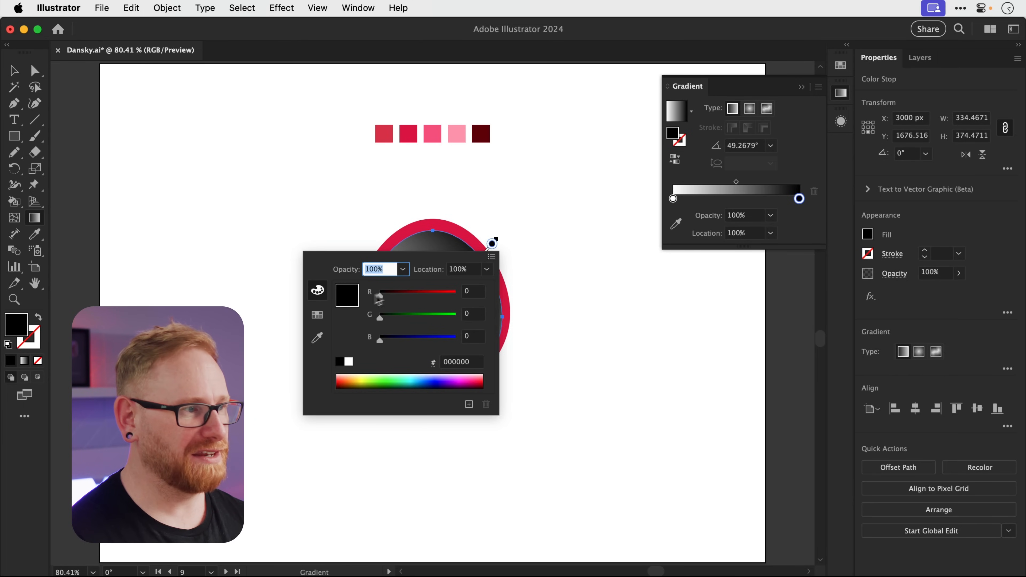
{"action": "left_click", "coordinate": [322, 319]}
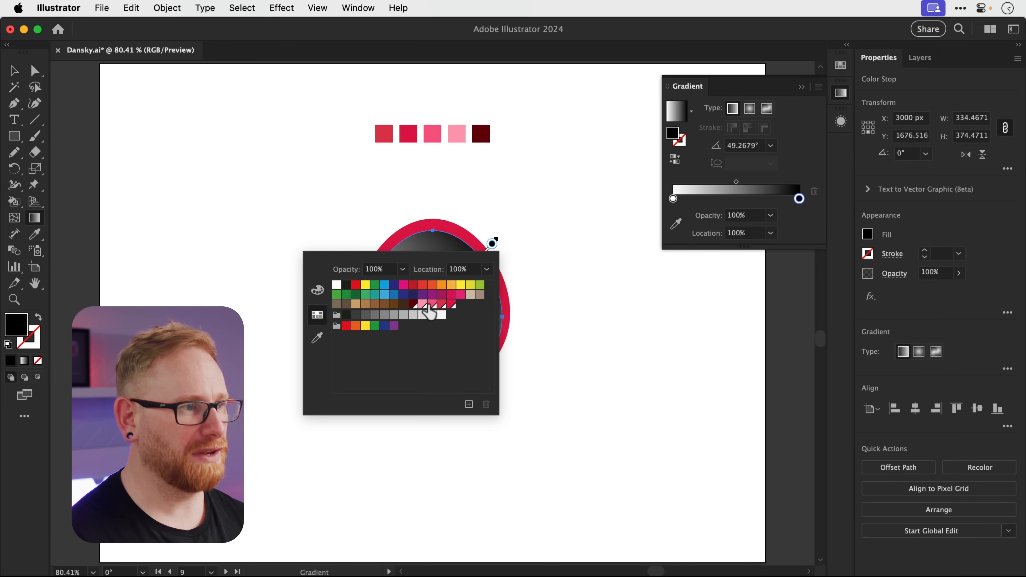
{"action": "left_click", "coordinate": [423, 305]}
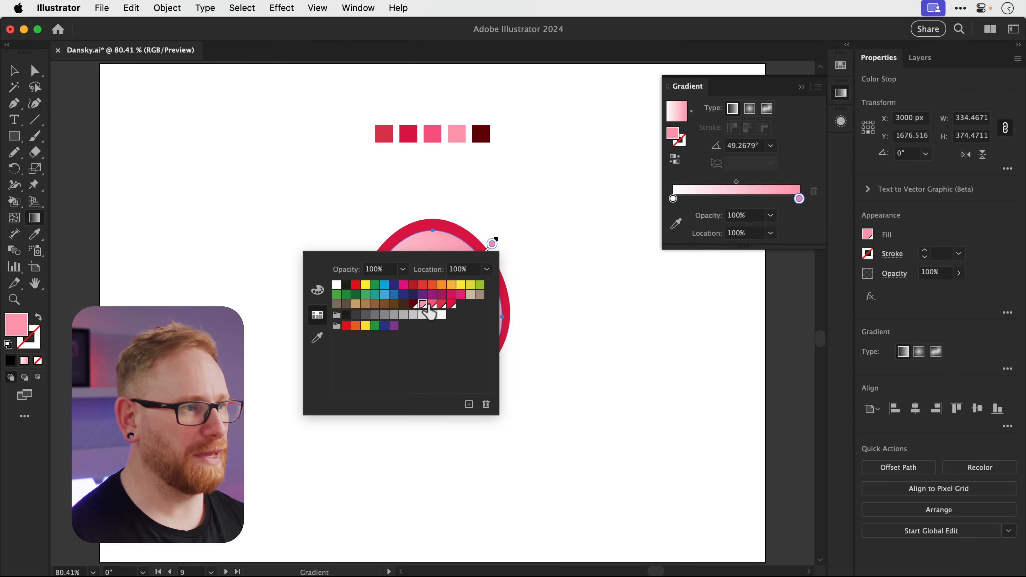
{"action": "left_click", "coordinate": [499, 251]}
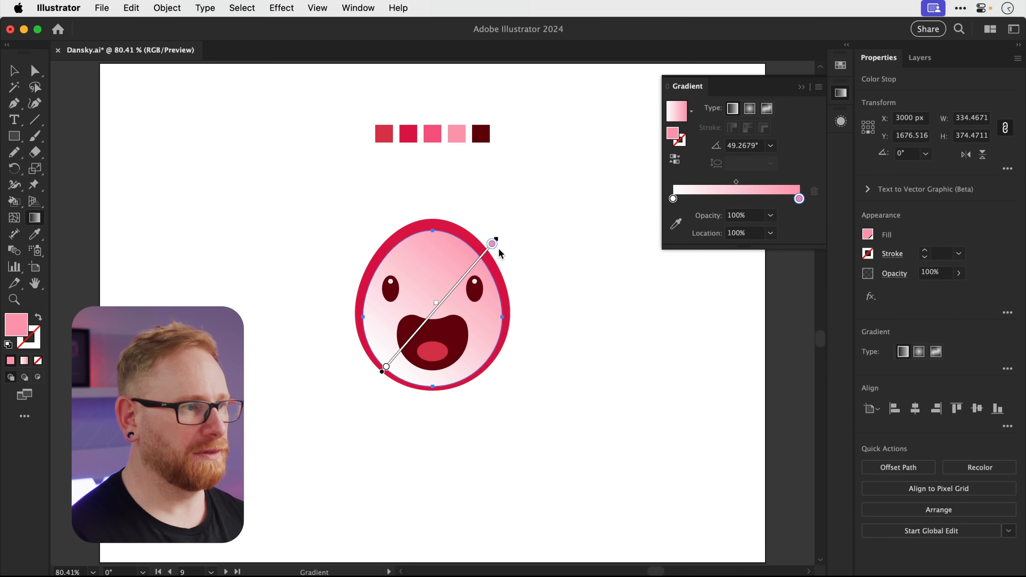
{"action": "double_click", "coordinate": [386, 367]}
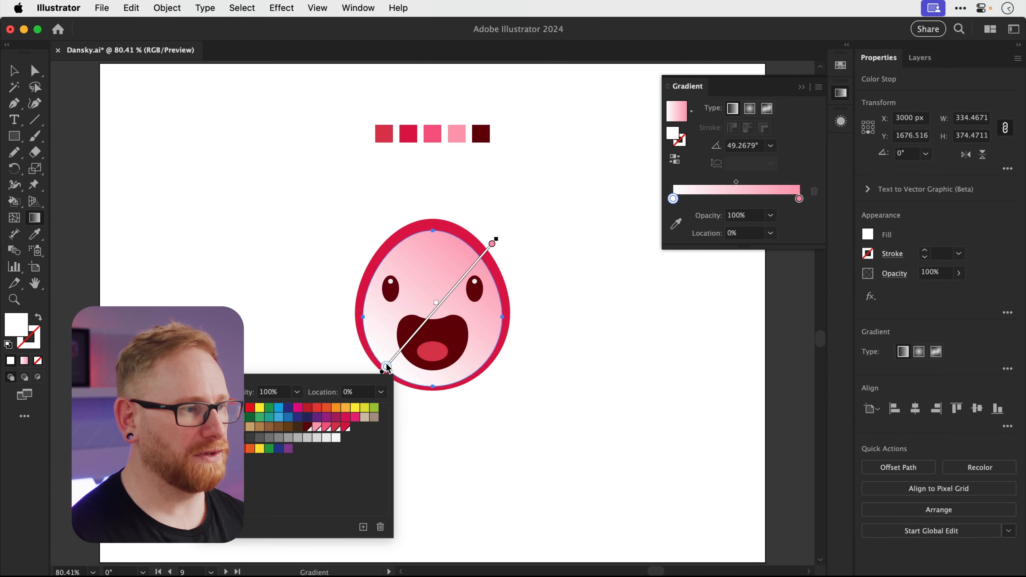
{"action": "left_click", "coordinate": [327, 428]}
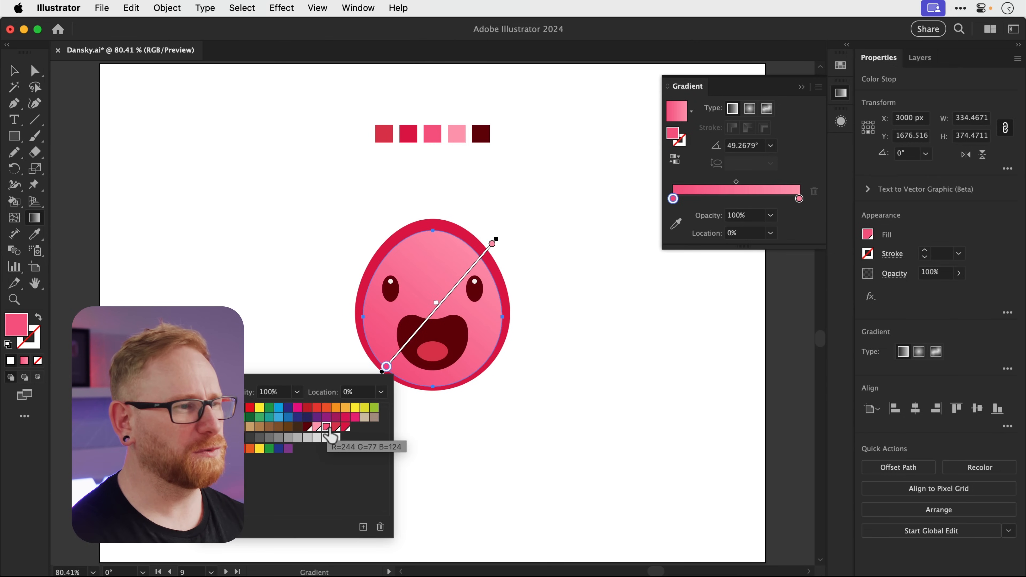
{"action": "left_click", "coordinate": [448, 259]}
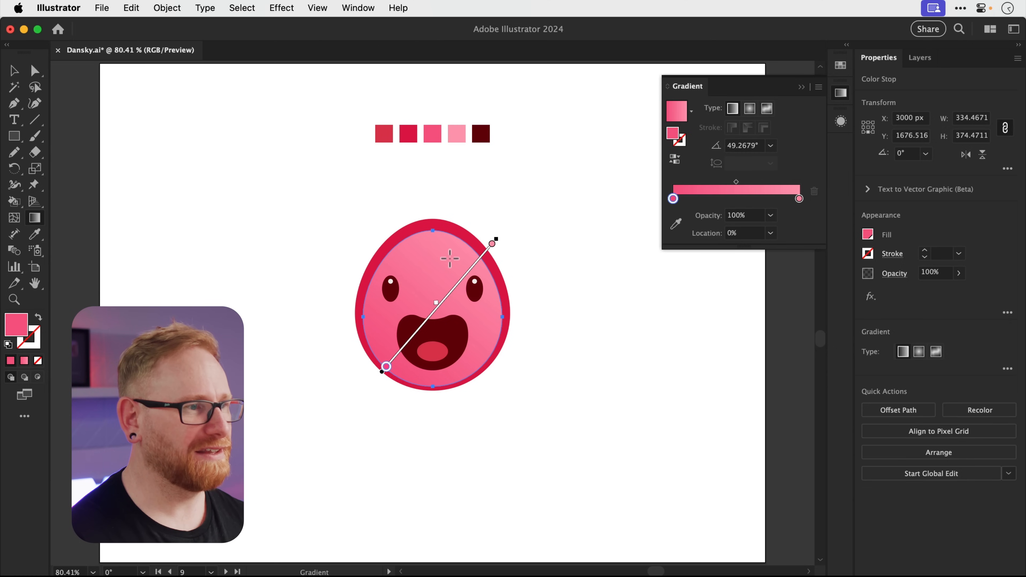
{"action": "mouse_move", "coordinate": [492, 243]}
{"action": "left_mouse_down"}
{"action": "mouse_move", "coordinate": [458, 292]}
{"action": "mouse_move", "coordinate": [489, 257]}
{"action": "mouse_move", "coordinate": [472, 280]}
{"action": "left_mouse_up"}
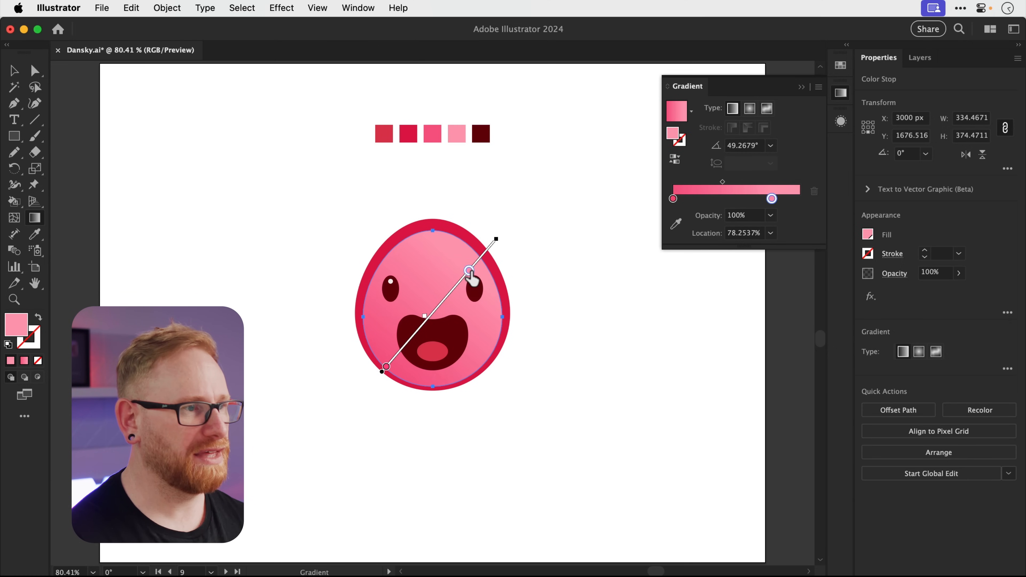
Copy the inner face's pink gradient fill onto the outer head shape with the Eyedropper
{"action": "key", "text": "v"}
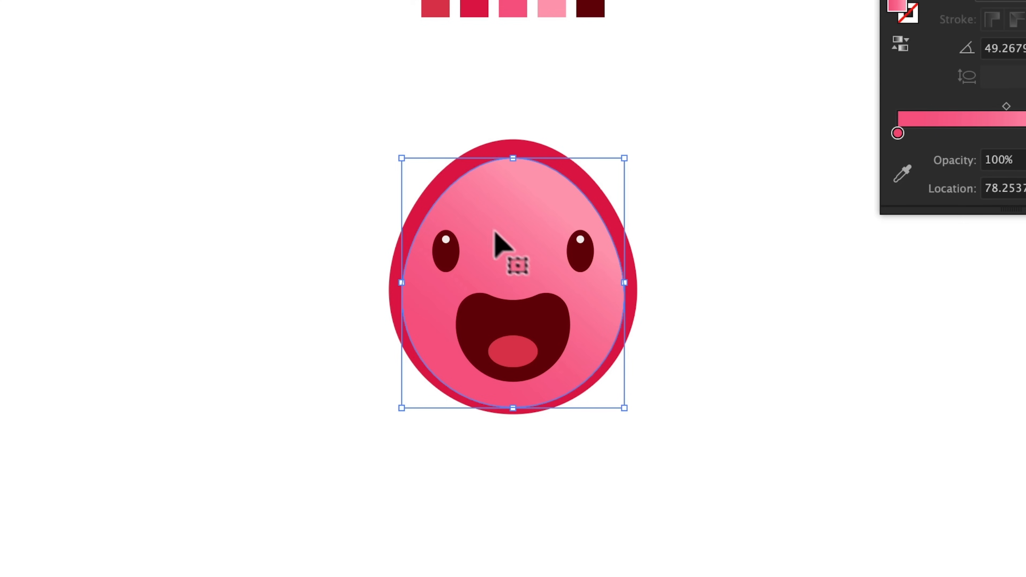
{"action": "left_click", "coordinate": [439, 179]}
{"action": "key", "text": "i"}
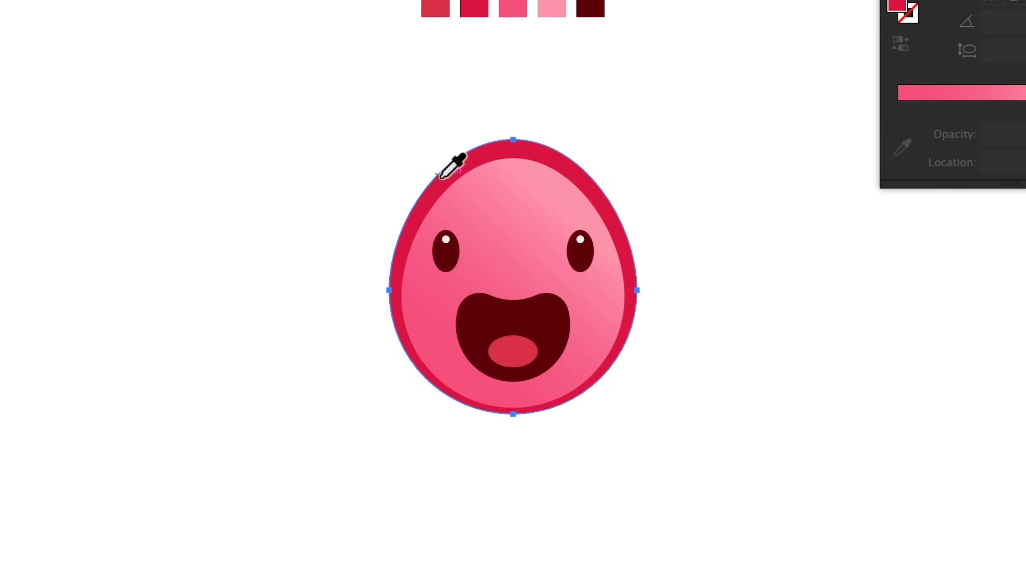
{"action": "left_click", "coordinate": [487, 204]}
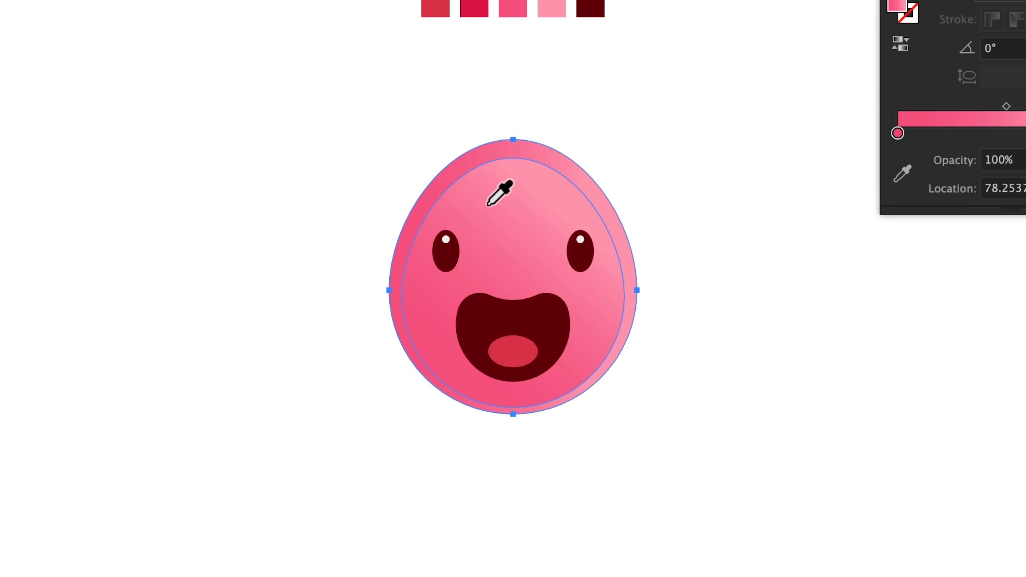
{"action": "key", "text": "v"}
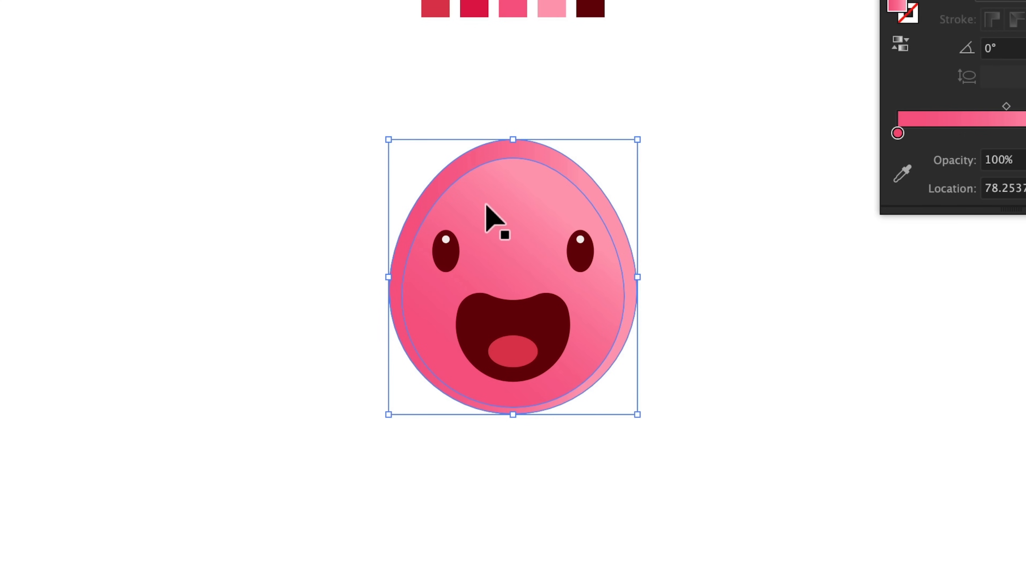
Redraw the outer head's gradient diagonally from lower left to upper right at about 49° and shift its light pink stop closer to the start
{"action": "key", "text": "g"}
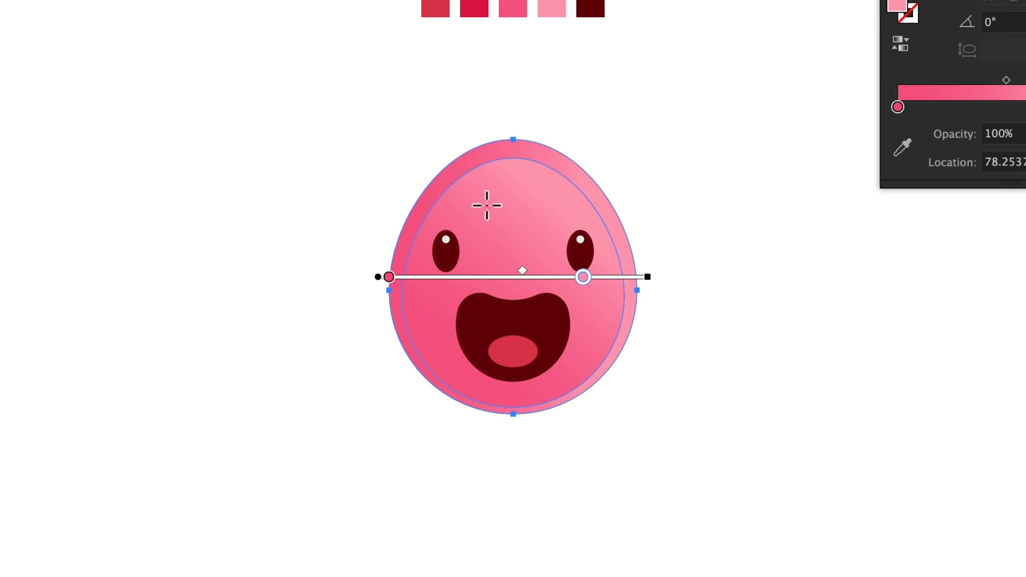
{"action": "left_click_drag", "start_coordinate": [438, 368], "coordinate": [585, 203]}
{"action": "mouse_move", "coordinate": [555, 234]}
{"action": "left_mouse_down"}
{"action": "mouse_move", "coordinate": [504, 289]}
{"action": "mouse_move", "coordinate": [565, 221]}
{"action": "mouse_move", "coordinate": [540, 258]}
{"action": "left_mouse_up"}
Set the outer head gradient's starting stop to the crimson swatch and extend the gradient past the head's lower-left and upper-right edges
{"action": "double_click", "coordinate": [447, 359]}
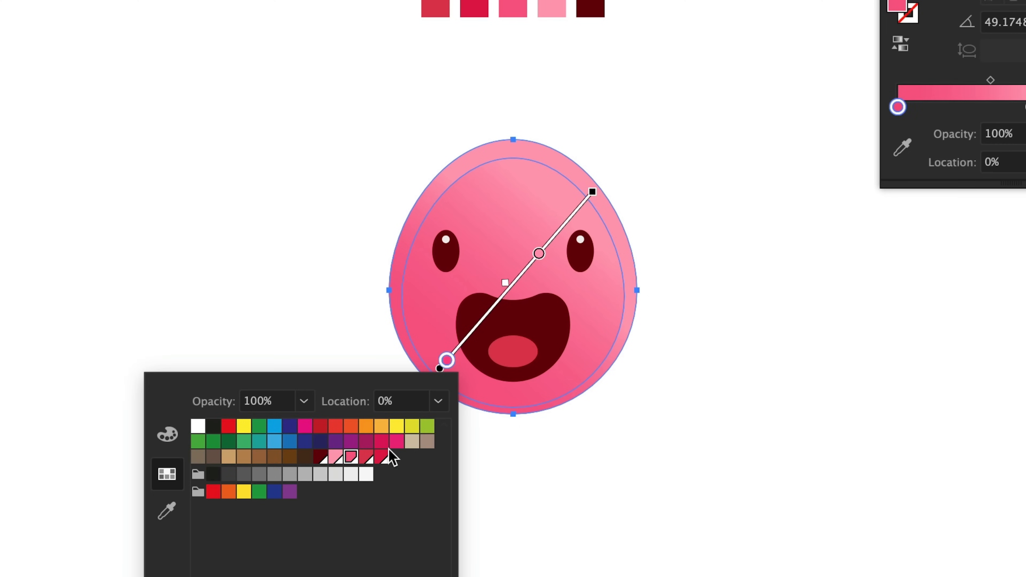
{"action": "left_click", "coordinate": [382, 457]}
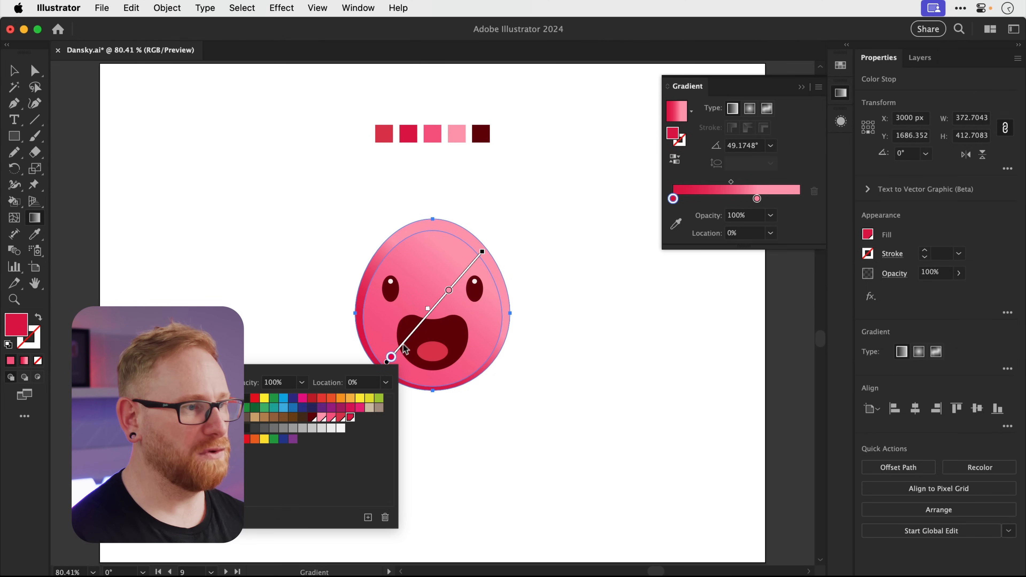
{"action": "left_click", "coordinate": [405, 346]}
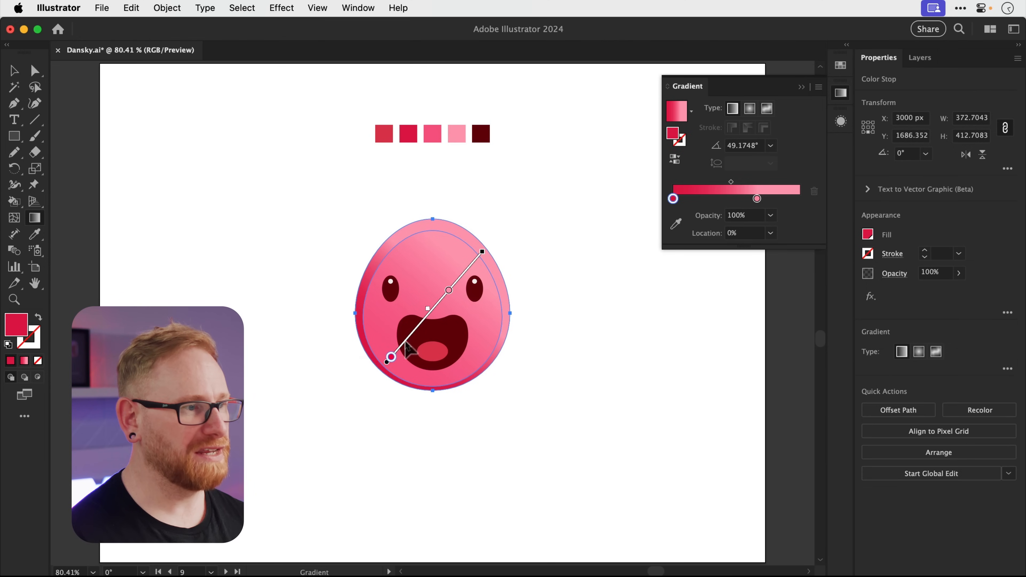
{"action": "mouse_move", "coordinate": [405, 346]}
{"action": "left_mouse_down"}
{"action": "mouse_move", "coordinate": [378, 383]}
{"action": "mouse_move", "coordinate": [390, 362]}
{"action": "mouse_move", "coordinate": [386, 369]}
{"action": "left_mouse_up"}
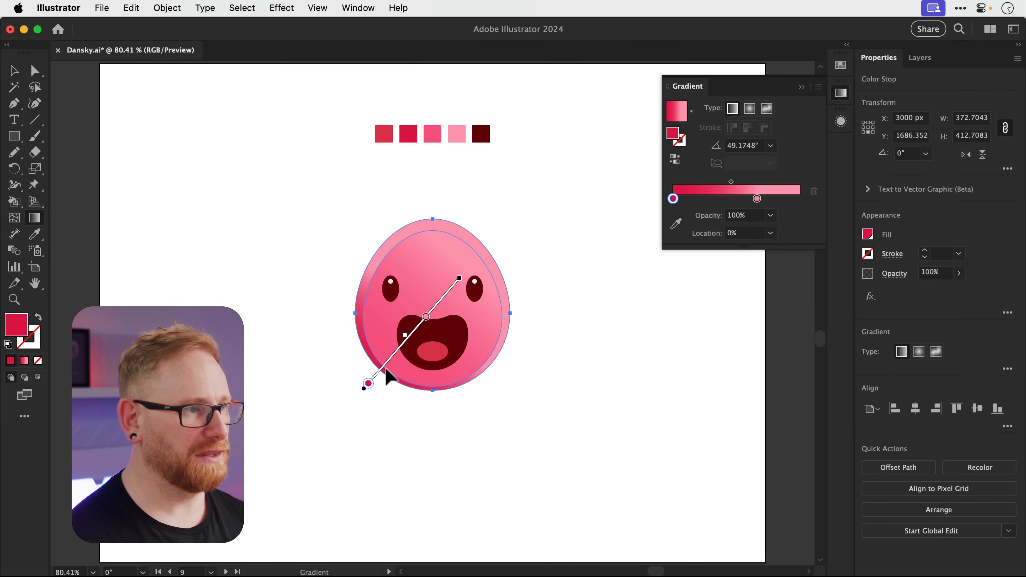
{"action": "left_click_drag", "start_coordinate": [459, 278], "coordinate": [516, 211]}
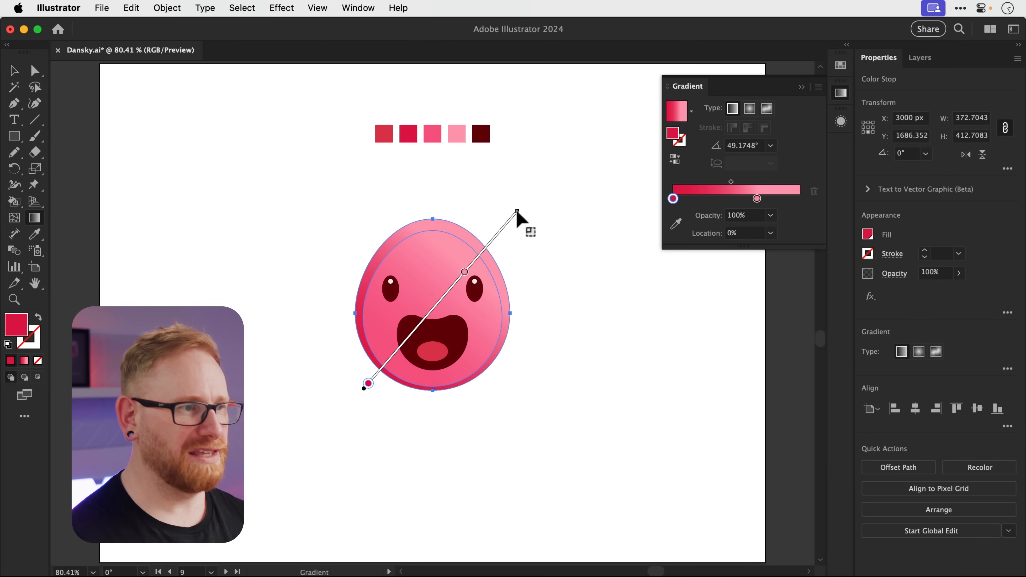
Give the inner face's diagonal gradient a crimson starting stop and shift its pink stop to about 54% and its light pink stop to the end
{"action": "key", "text": "v"}
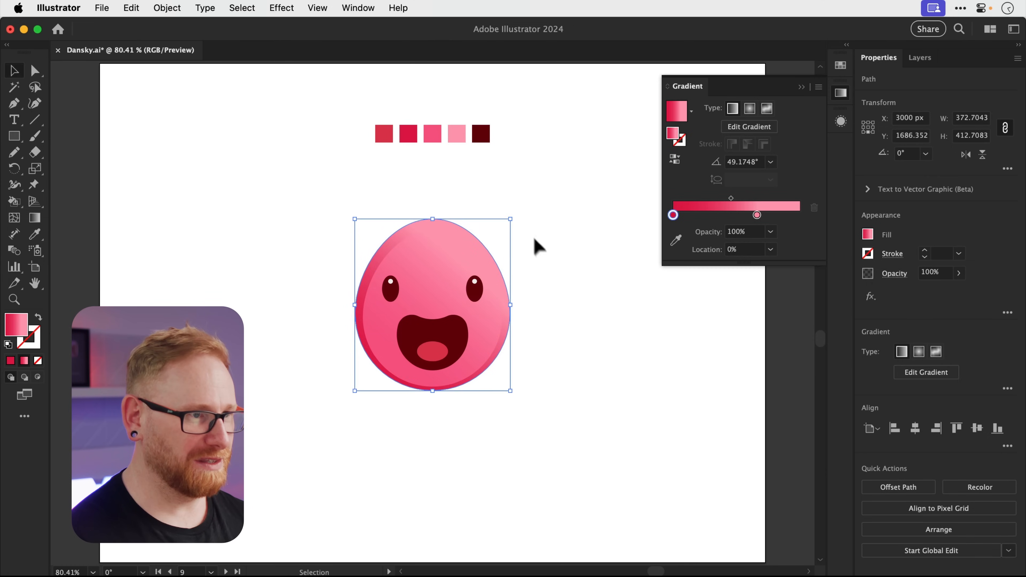
{"action": "left_click", "coordinate": [553, 279]}
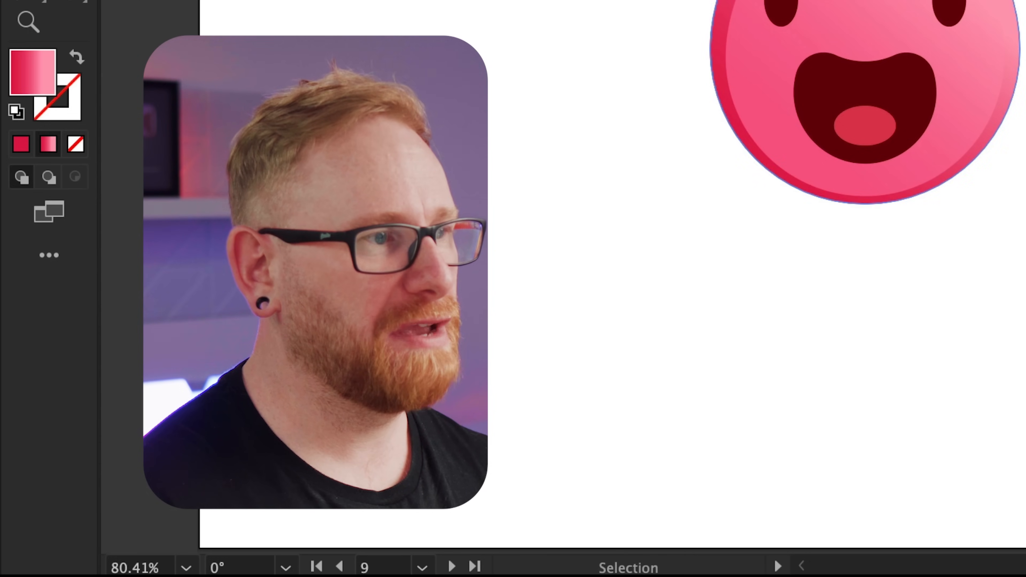
{"action": "left_click", "coordinate": [373, 261]}
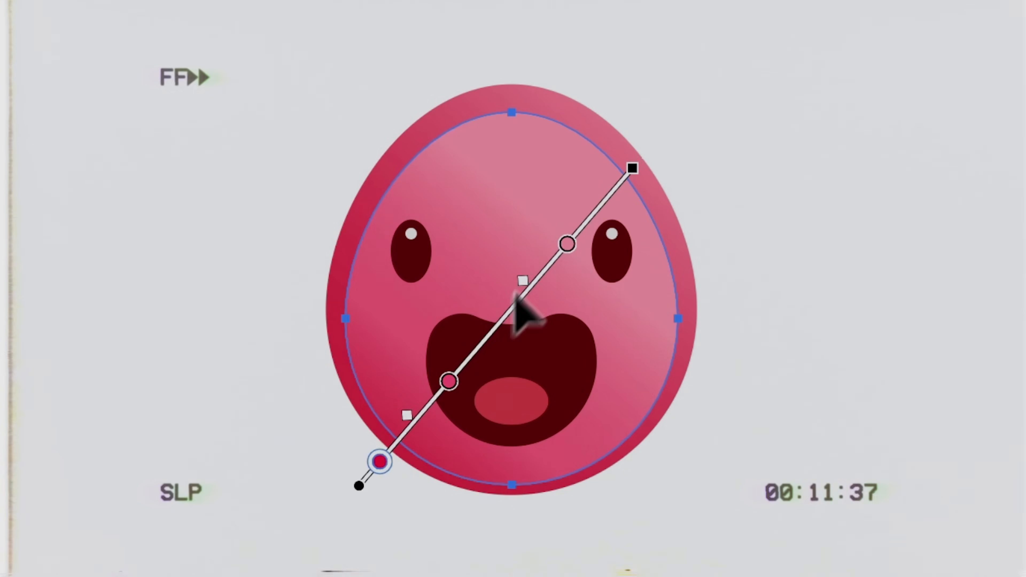
{"action": "left_click", "coordinate": [666, 195]}
{"action": "key", "text": "g"}
{"action": "left_click", "coordinate": [472, 345]}
{"action": "double_click", "coordinate": [472, 344]}
{"action": "left_click_drag", "start_coordinate": [471, 345], "coordinate": [483, 330]}
{"action": "left_click_drag", "start_coordinate": [672, 113], "coordinate": [704, 77]}
{"action": "left_click_drag", "start_coordinate": [484, 330], "coordinate": [522, 287]}
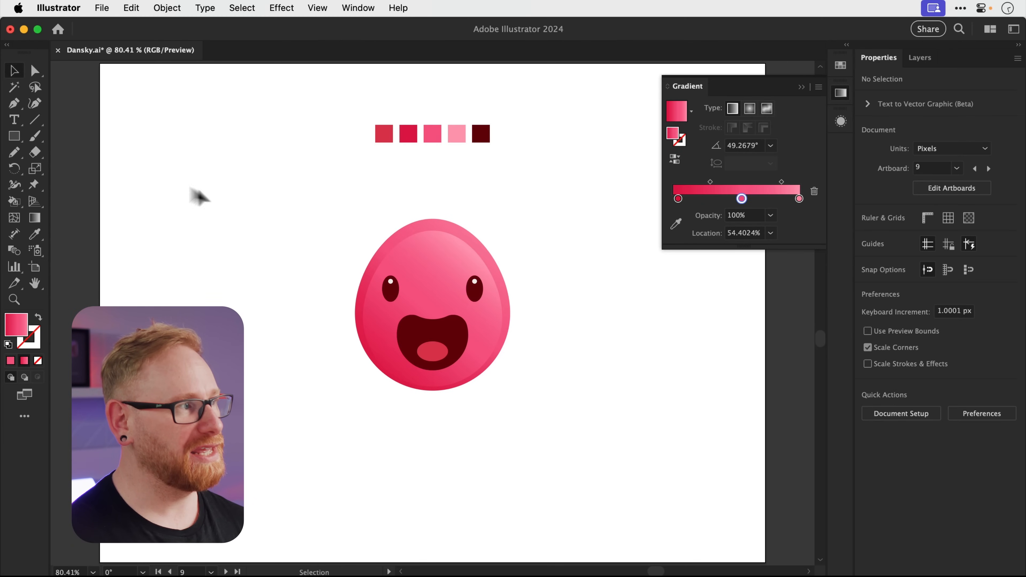
Draw an ellipse about 275 by 150 px across the middle of the face with the Ellipse tool
{"action": "left_click_drag", "start_coordinate": [23, 137], "coordinate": [45, 170]}
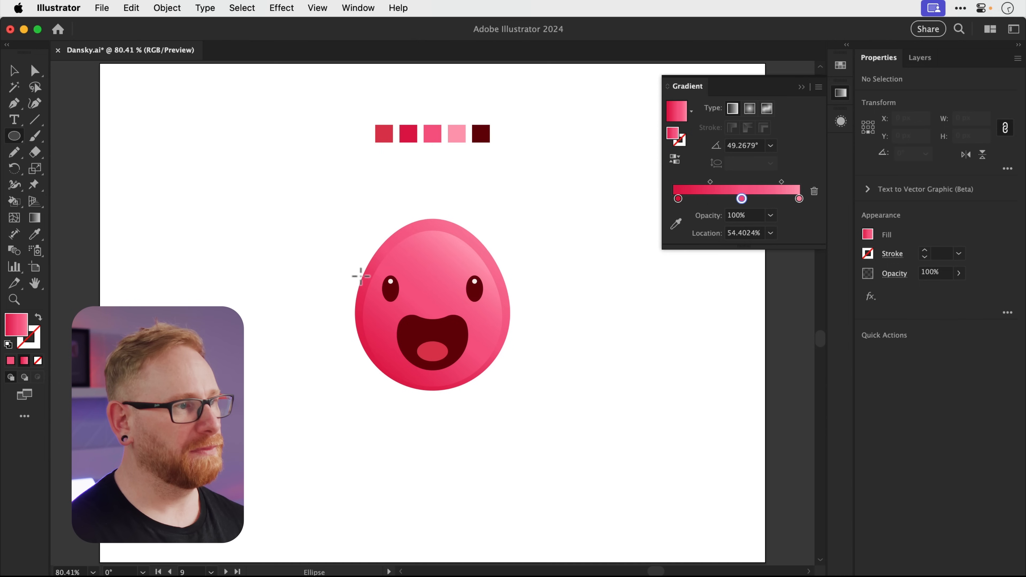
{"action": "left_click_drag", "start_coordinate": [375, 279], "coordinate": [490, 342]}
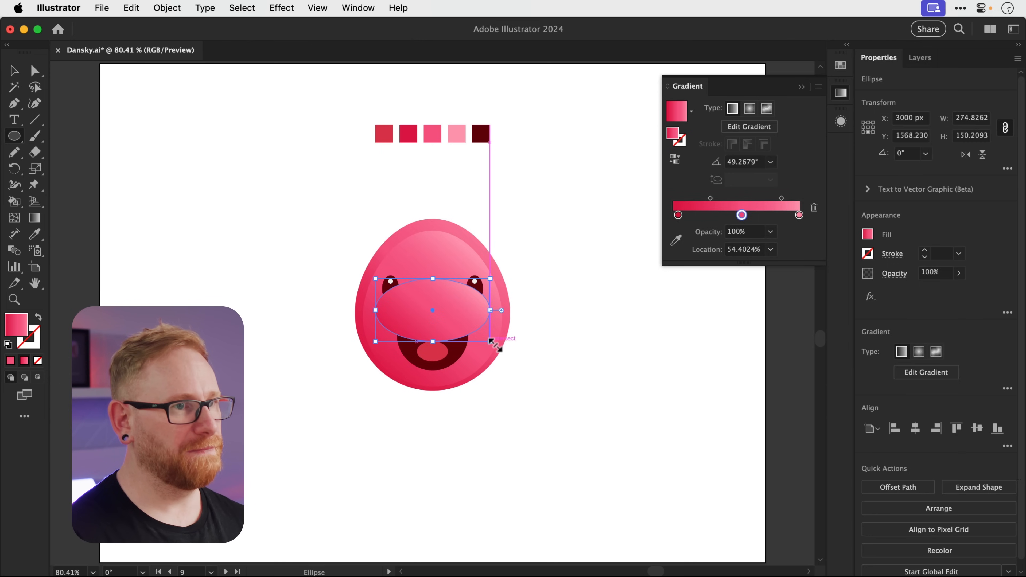
{"action": "key", "text": "v"}
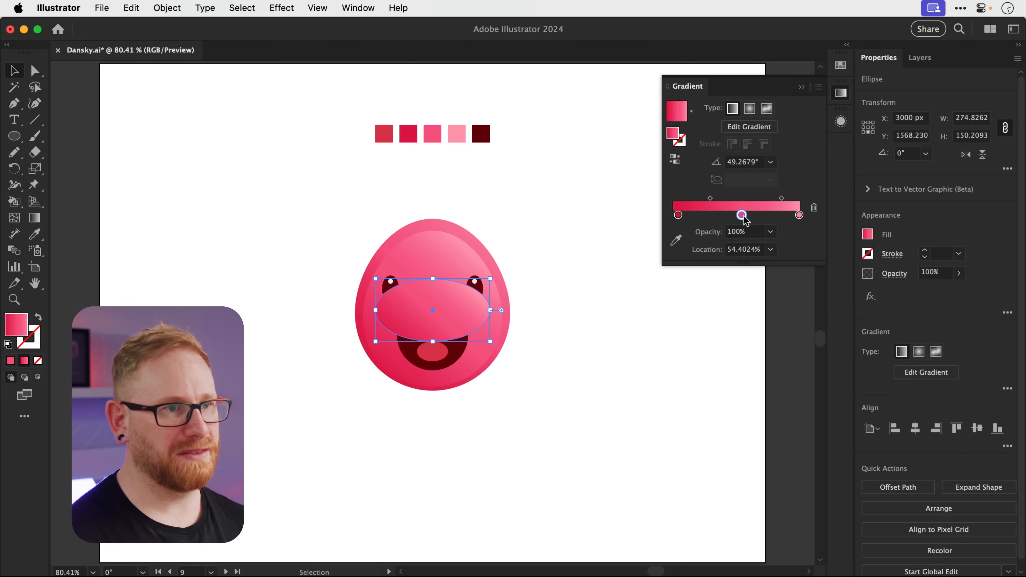
Remove the middle stop from the ellipse's gradient and set both remaining stops to white with a tint of 0%
{"action": "left_click_drag", "start_coordinate": [745, 227], "coordinate": [746, 237]}
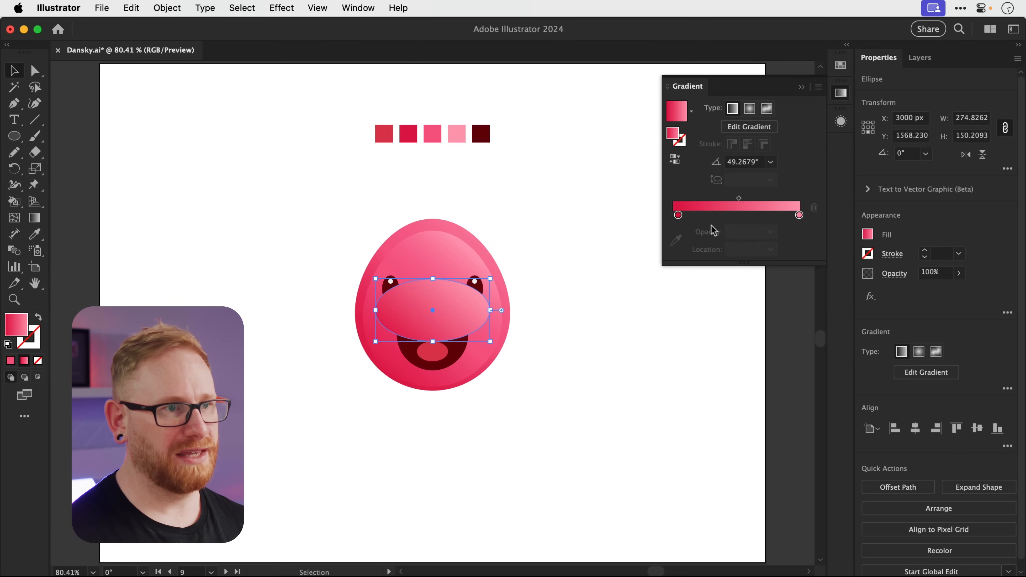
{"action": "double_click", "coordinate": [678, 215]}
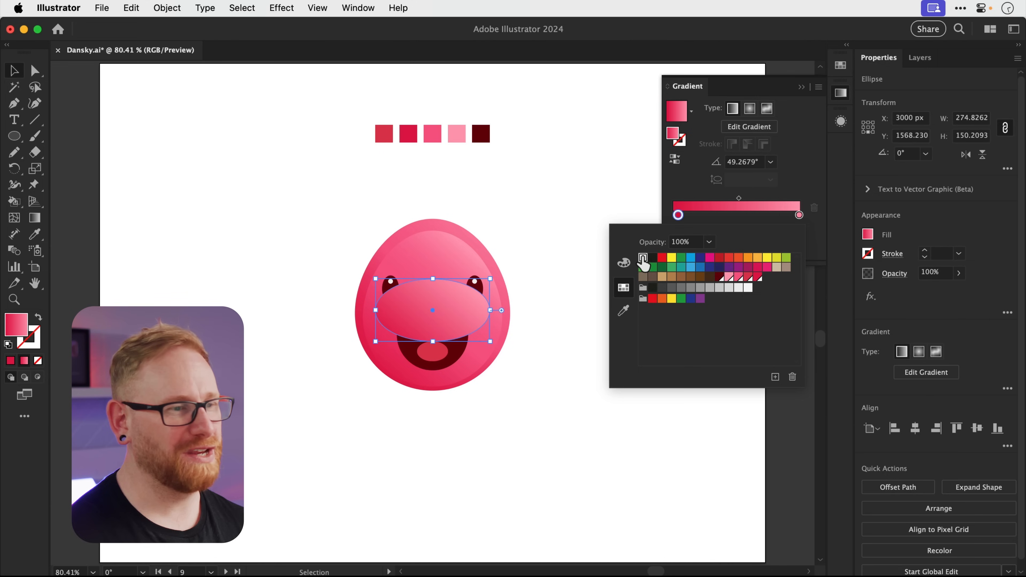
{"action": "left_click", "coordinate": [624, 263]}
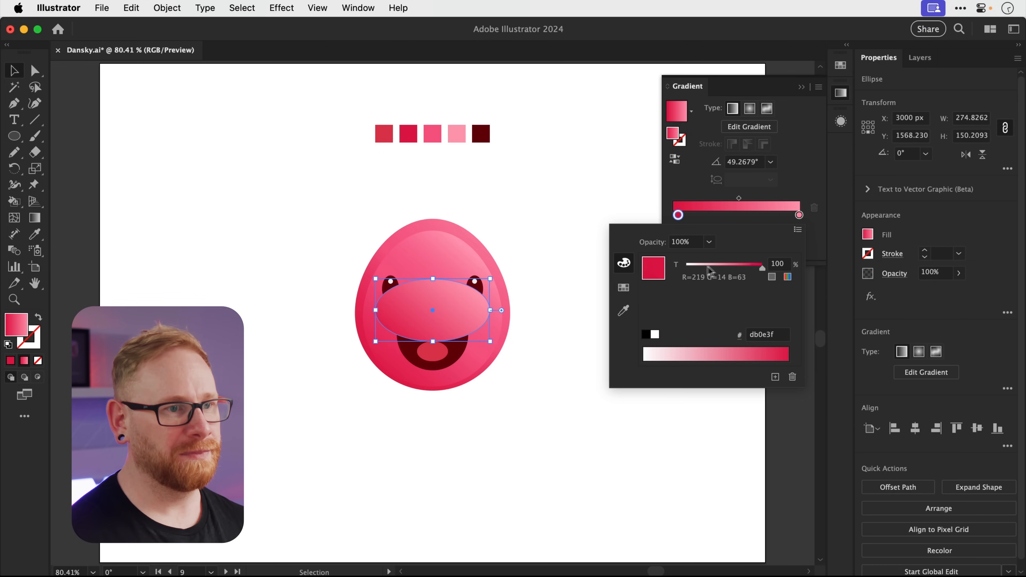
{"action": "left_click_drag", "start_coordinate": [762, 267], "coordinate": [682, 270]}
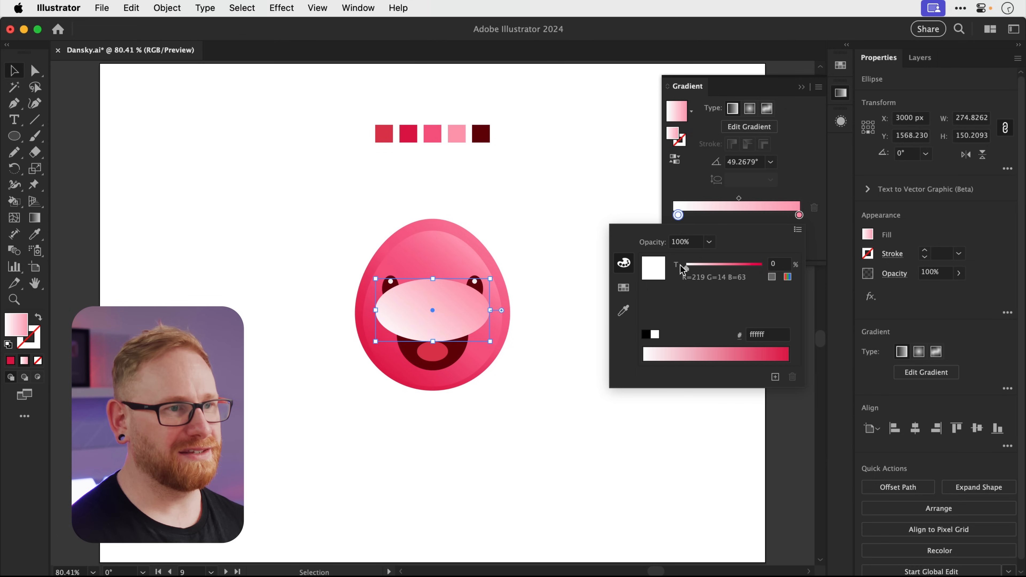
{"action": "double_click", "coordinate": [799, 216]}
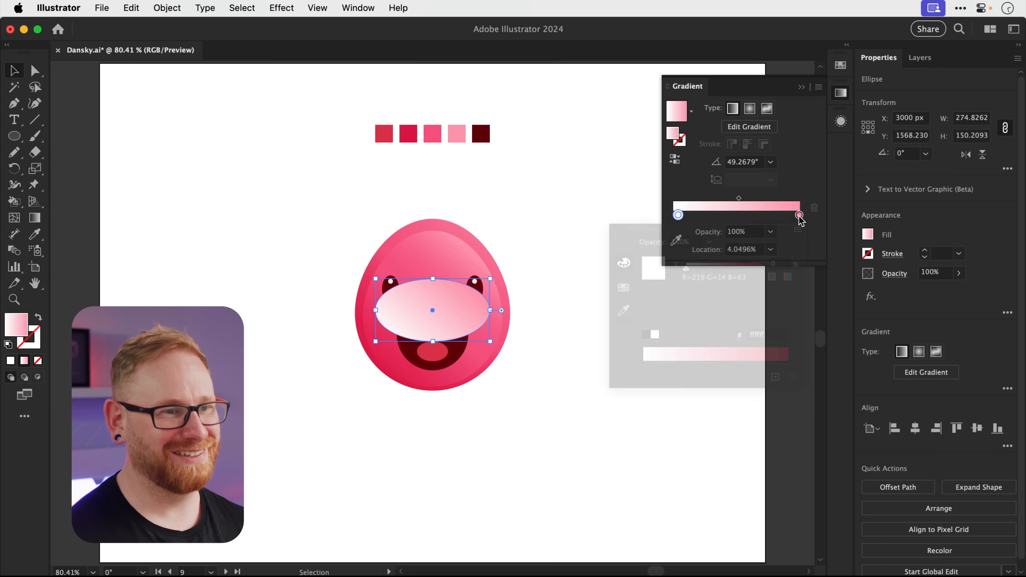
{"action": "left_click_drag", "start_coordinate": [762, 267], "coordinate": [685, 273]}
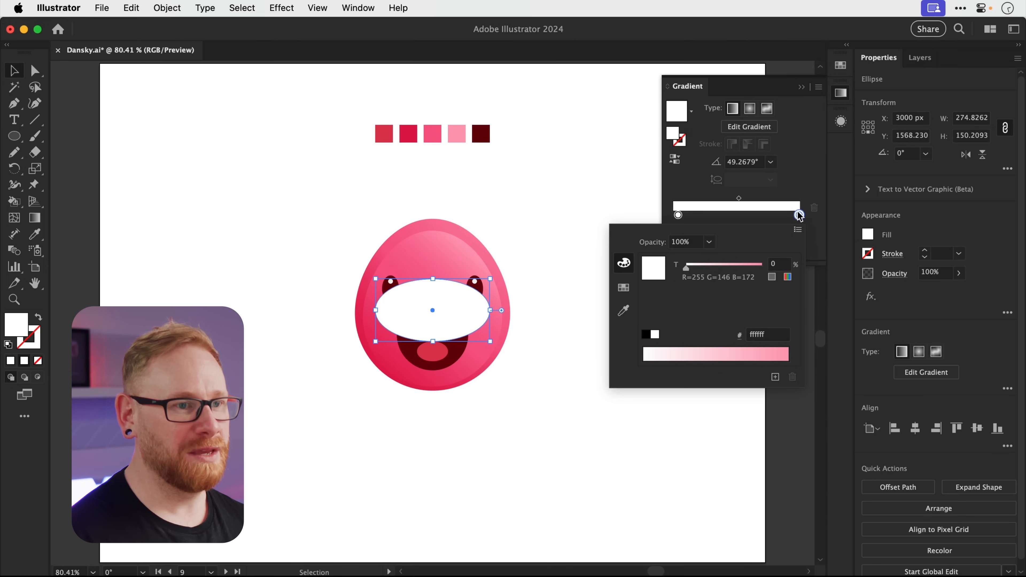
Set the ellipse gradient's end stop to 0% opacity and its starting stop to 70% opacity at location 0%
{"action": "left_click", "coordinate": [799, 215]}
{"action": "left_click", "coordinate": [770, 232]}
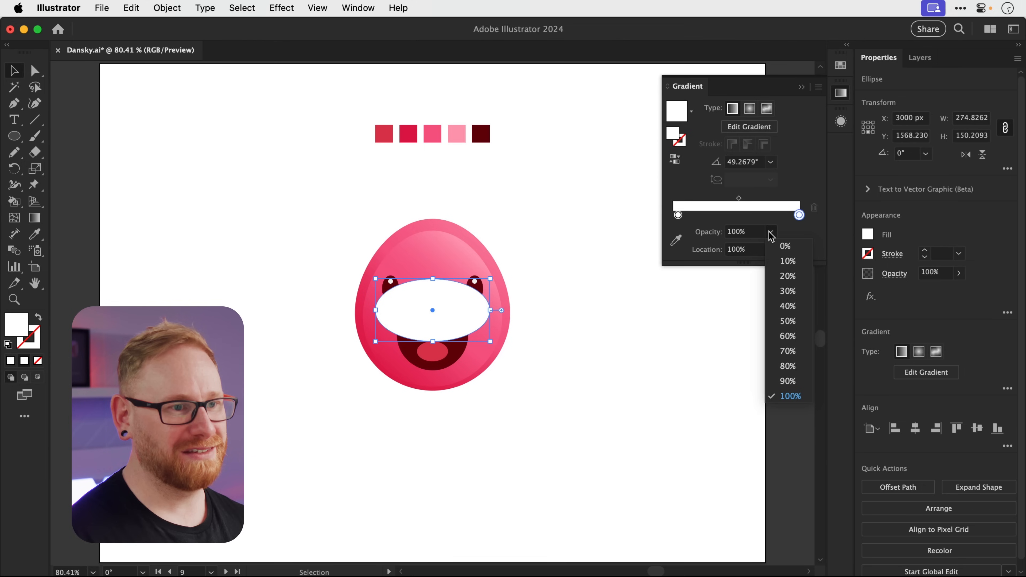
{"action": "left_click", "coordinate": [784, 247]}
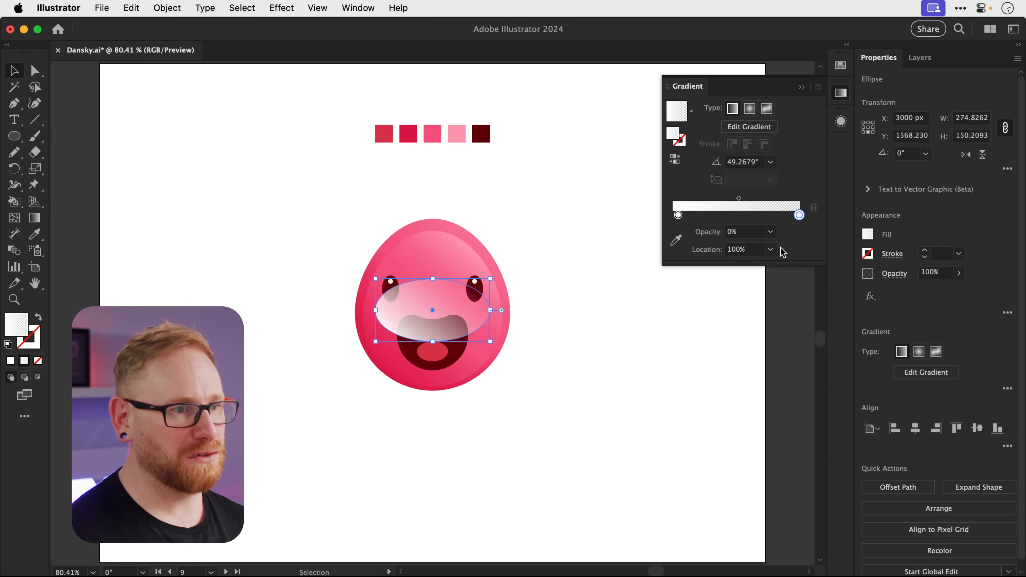
{"action": "left_click", "coordinate": [678, 215]}
{"action": "left_click_drag", "start_coordinate": [679, 215], "coordinate": [674, 216]}
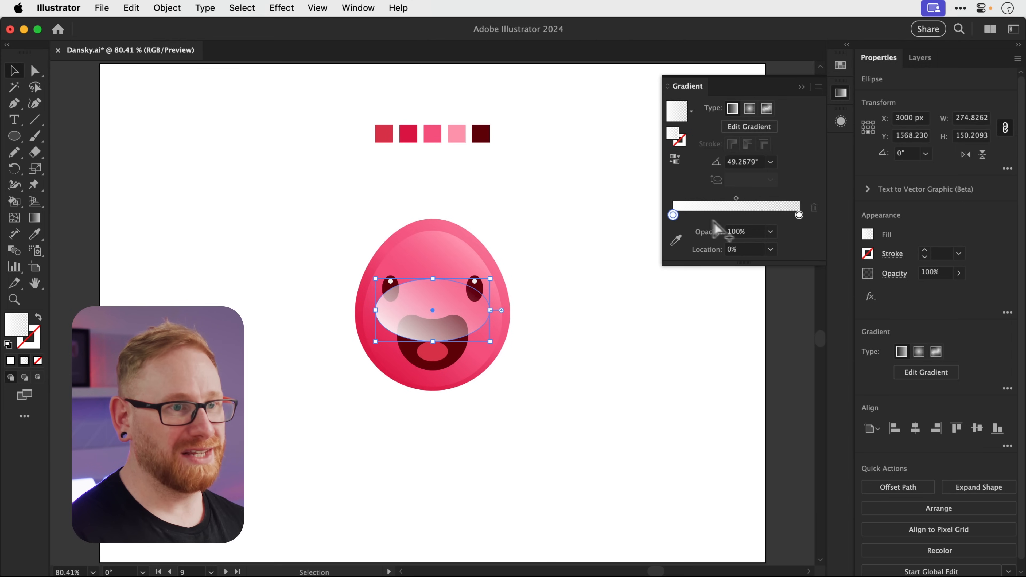
{"action": "left_click", "coordinate": [771, 232]}
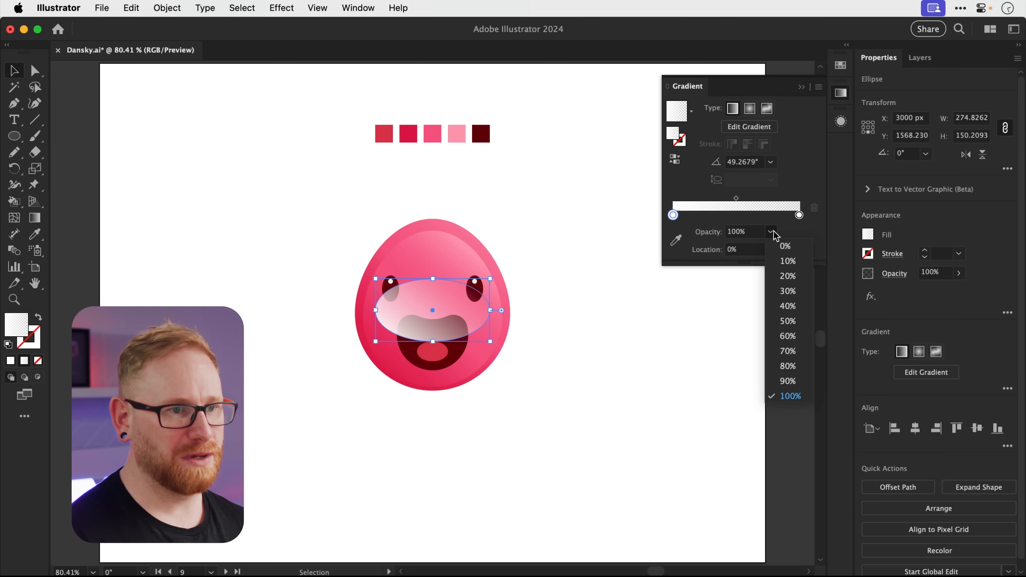
{"action": "left_click", "coordinate": [785, 351]}
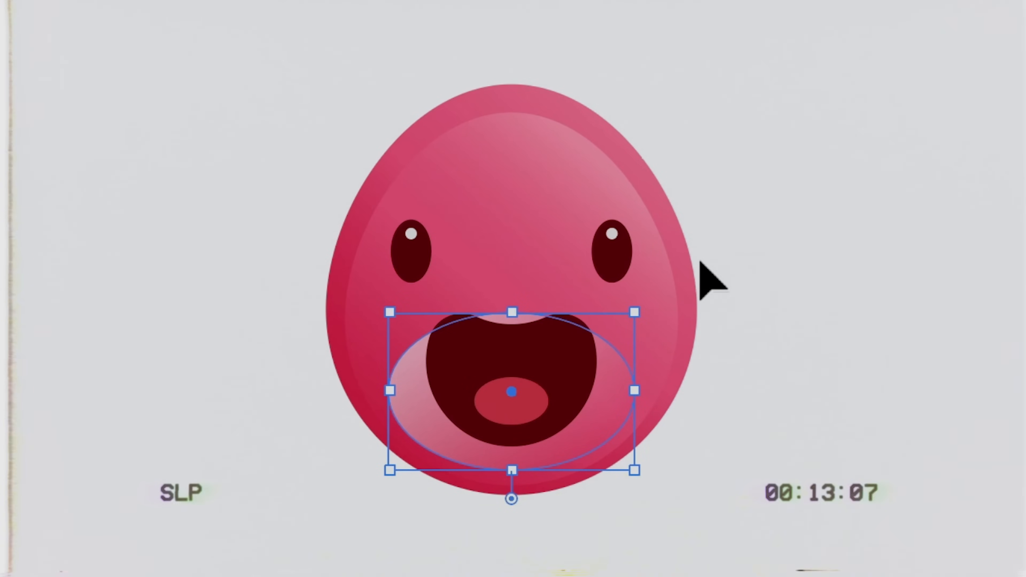
Enlarge the highlight ellipse behind the mouth to about 291 by 265 px so it spans the lower face
{"action": "key", "text": "ctrl+z"}
{"action": "key", "text": "s"}
{"action": "left_click_drag", "start_coordinate": [712, 576], "coordinate": [748, 576]}
{"action": "key", "text": "v"}
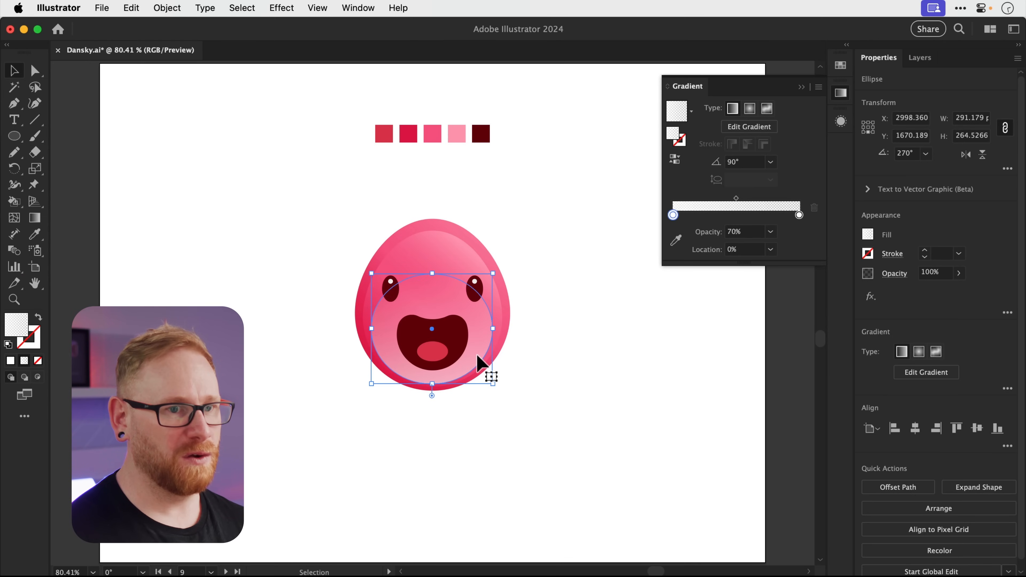
Set the highlight ellipse's overall opacity to 70% and deselect it
{"action": "left_click", "coordinate": [947, 275]}
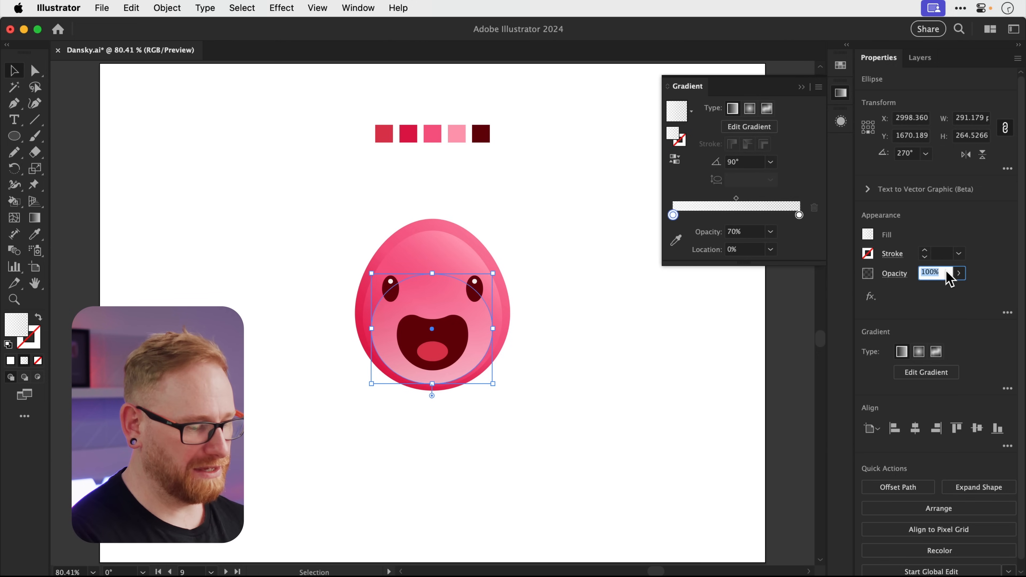
{"action": "type", "text": "70"}
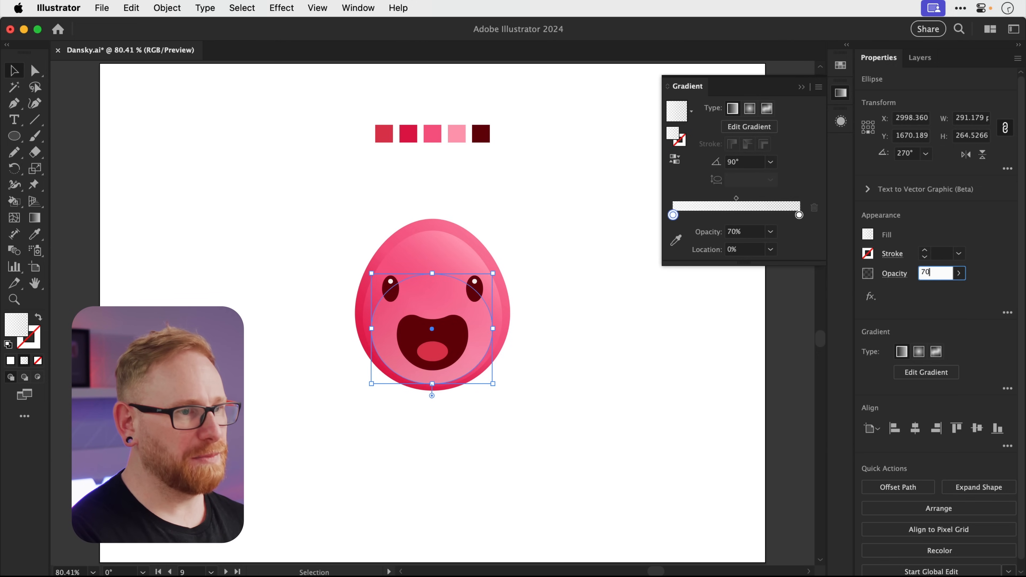
{"action": "key", "text": "Return"}
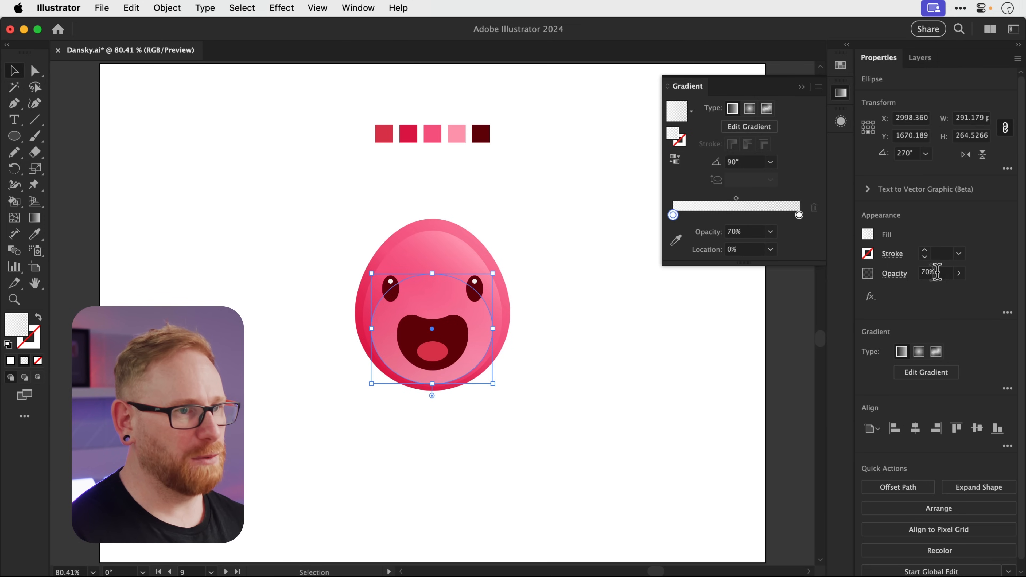
{"action": "left_click", "coordinate": [574, 314]}
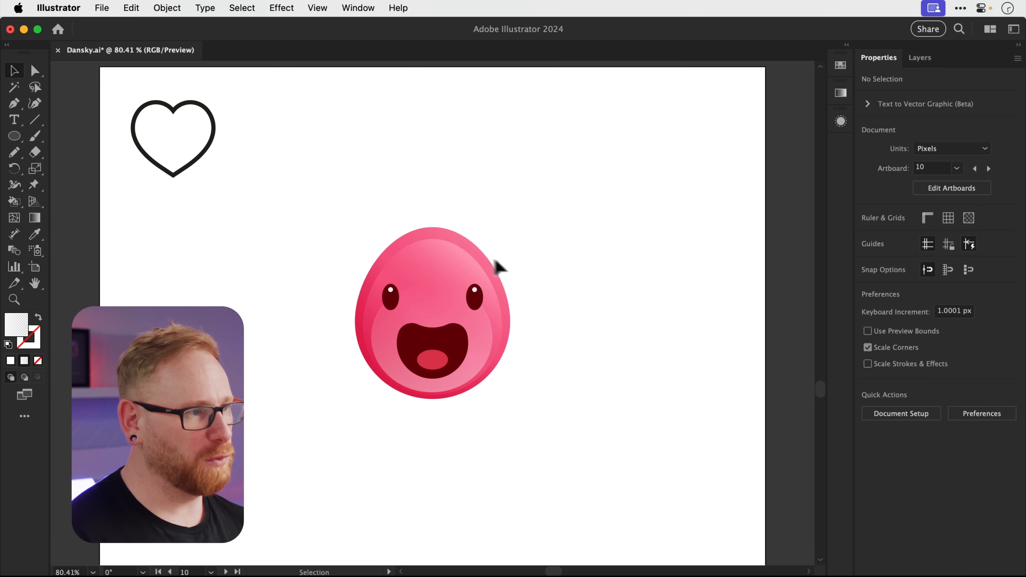
Duplicate the entire face beside the original and group all shapes of the copy
{"action": "left_click_drag", "start_coordinate": [343, 206], "coordinate": [530, 435]}
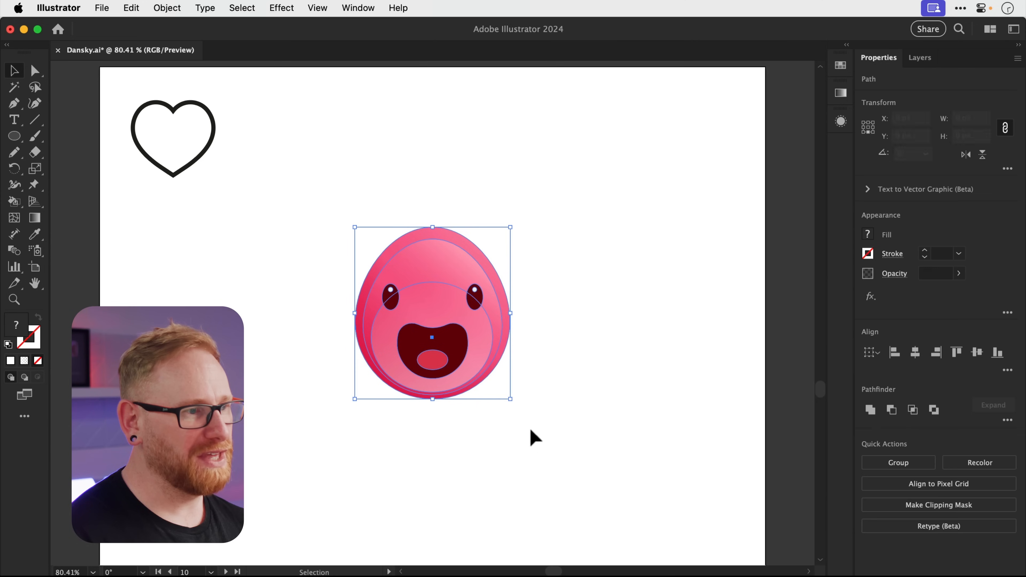
{"action": "left_click_drag", "start_coordinate": [483, 360], "coordinate": [573, 332]}
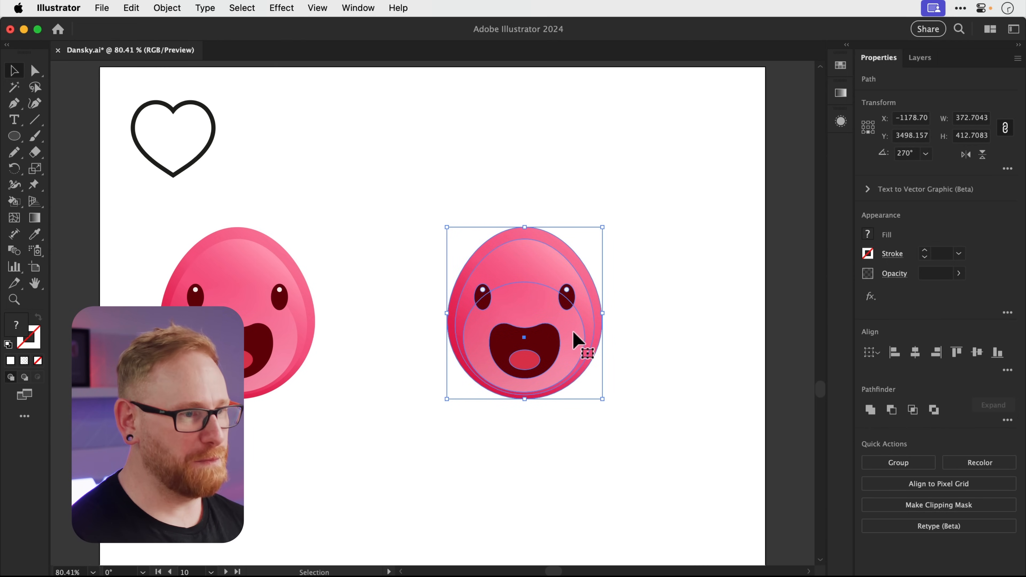
{"action": "right_click", "coordinate": [575, 339]}
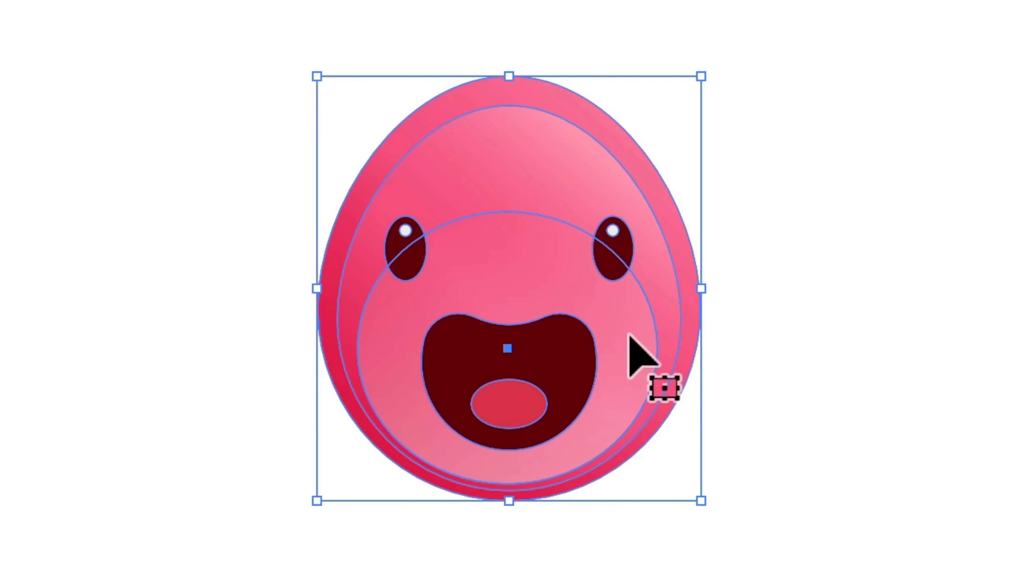
{"action": "right_click", "coordinate": [629, 336]}
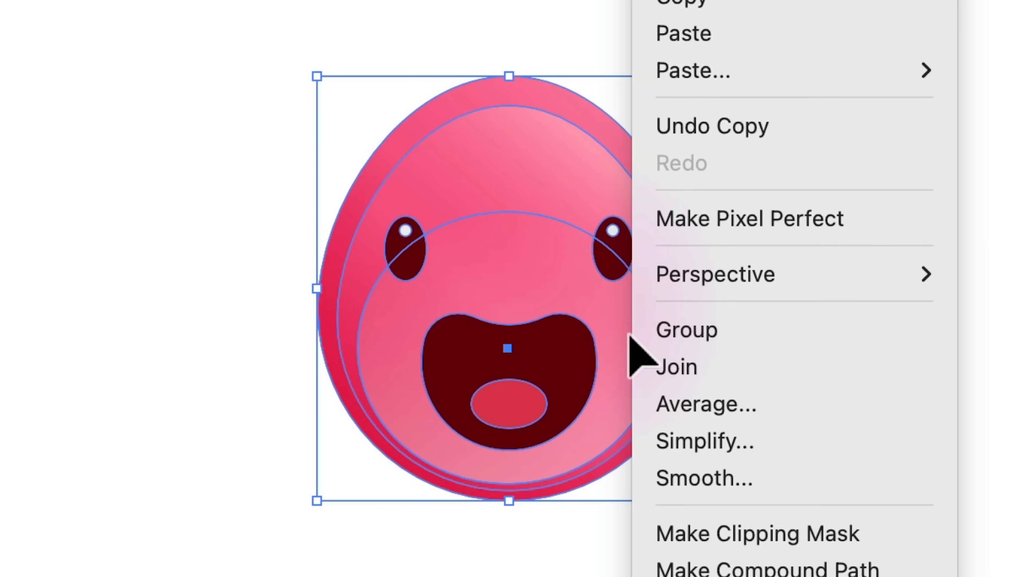
{"action": "left_click", "coordinate": [703, 332]}
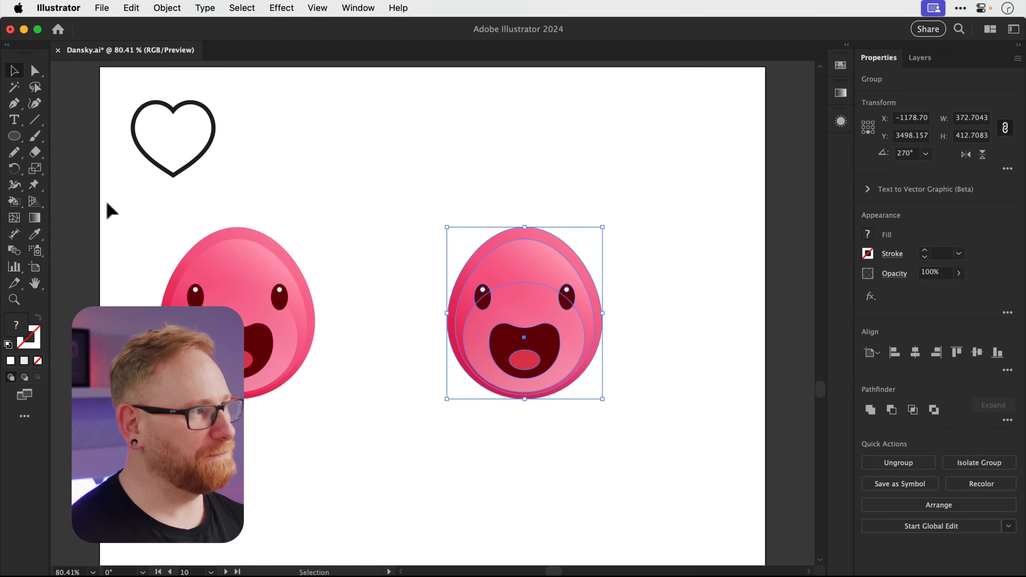
Activate the Puppet Warp tool on the grouped face copy and delete its automatic pins on the mouth and both eyes
{"action": "left_click", "coordinate": [39, 186]}
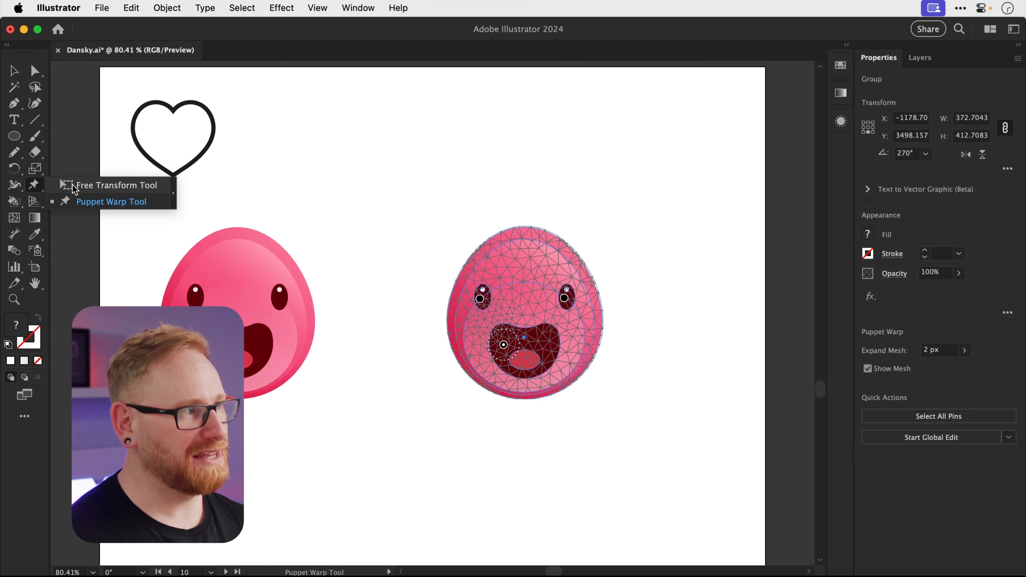
{"action": "left_click", "coordinate": [75, 202]}
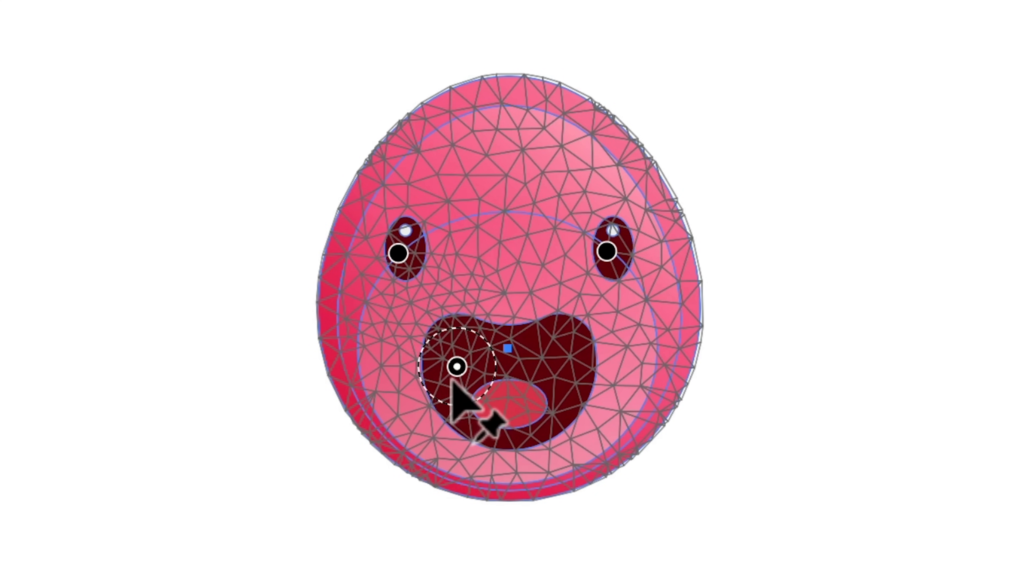
{"action": "key", "text": "Delete"}
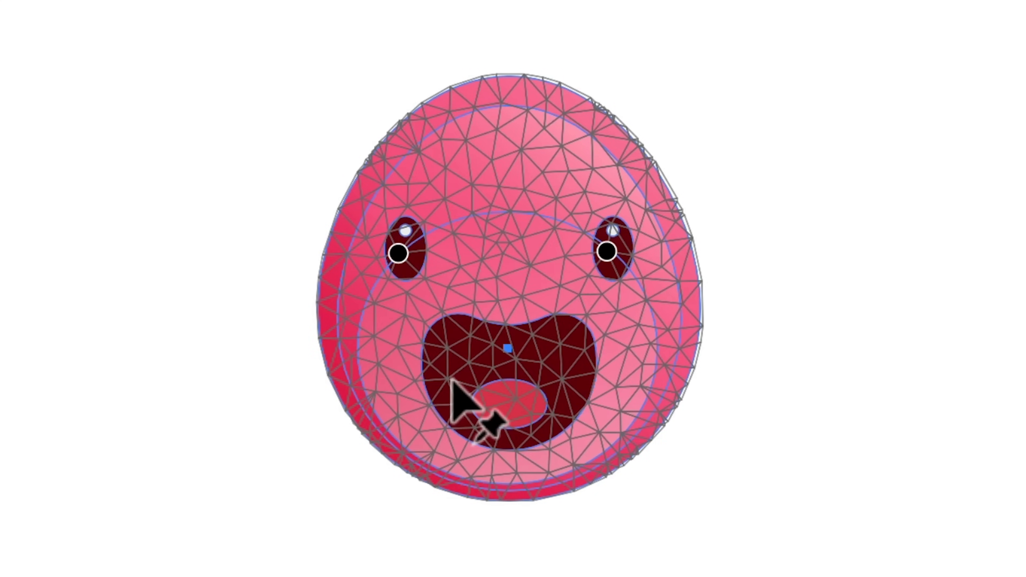
{"action": "left_click", "coordinate": [399, 254]}
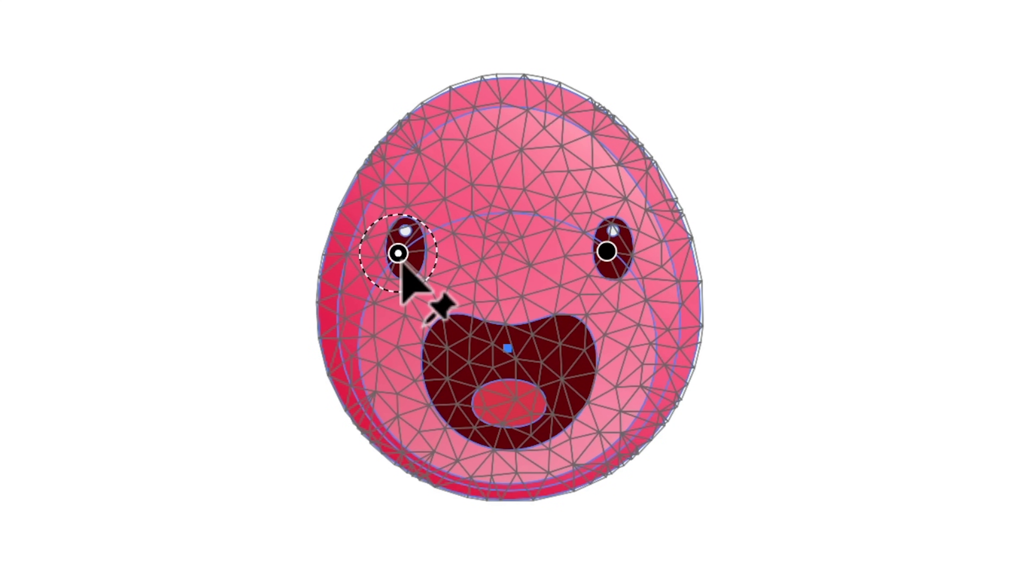
{"action": "key", "text": "Delete"}
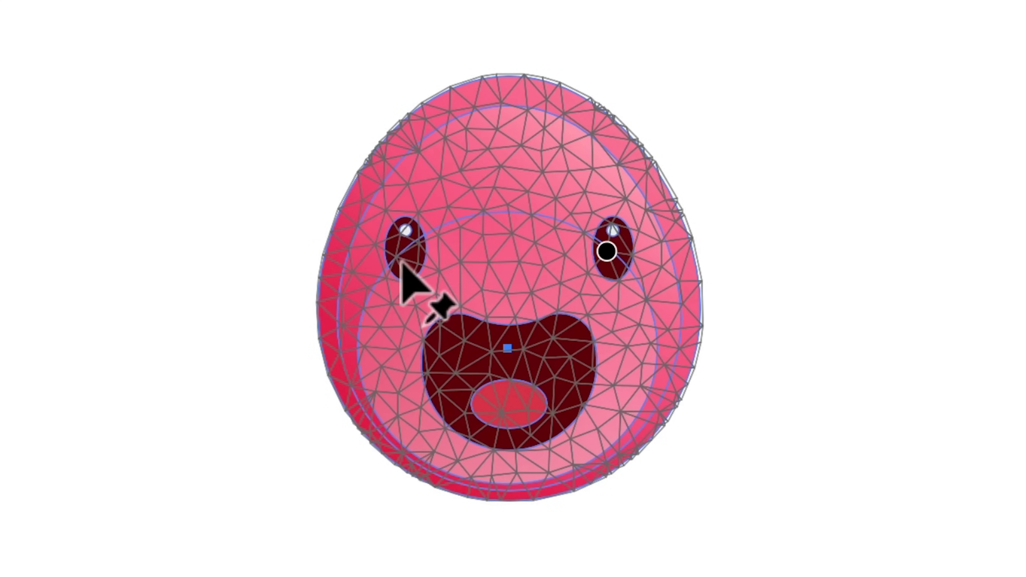
{"action": "left_click", "coordinate": [607, 252]}
{"action": "key", "text": "Delete"}
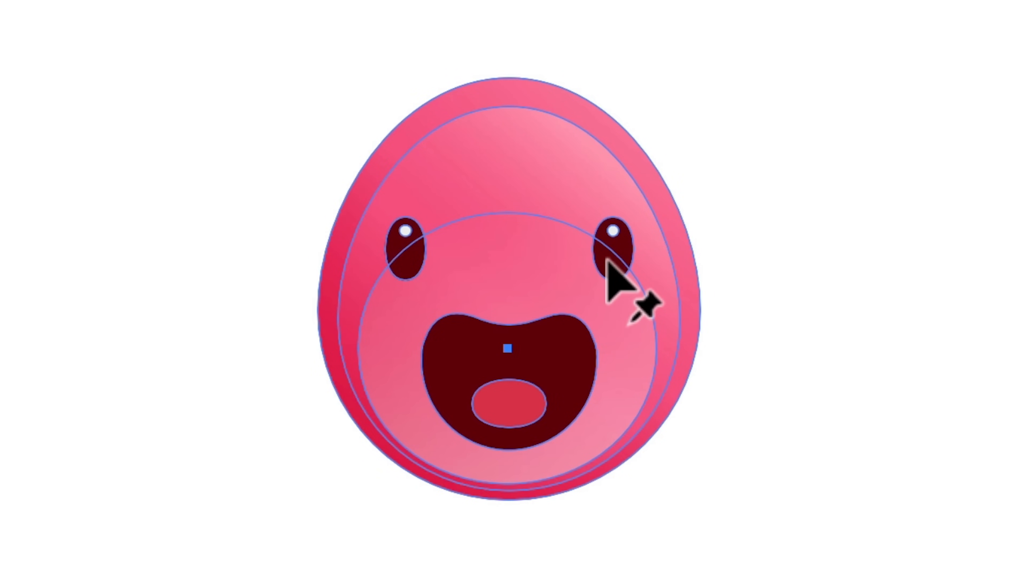